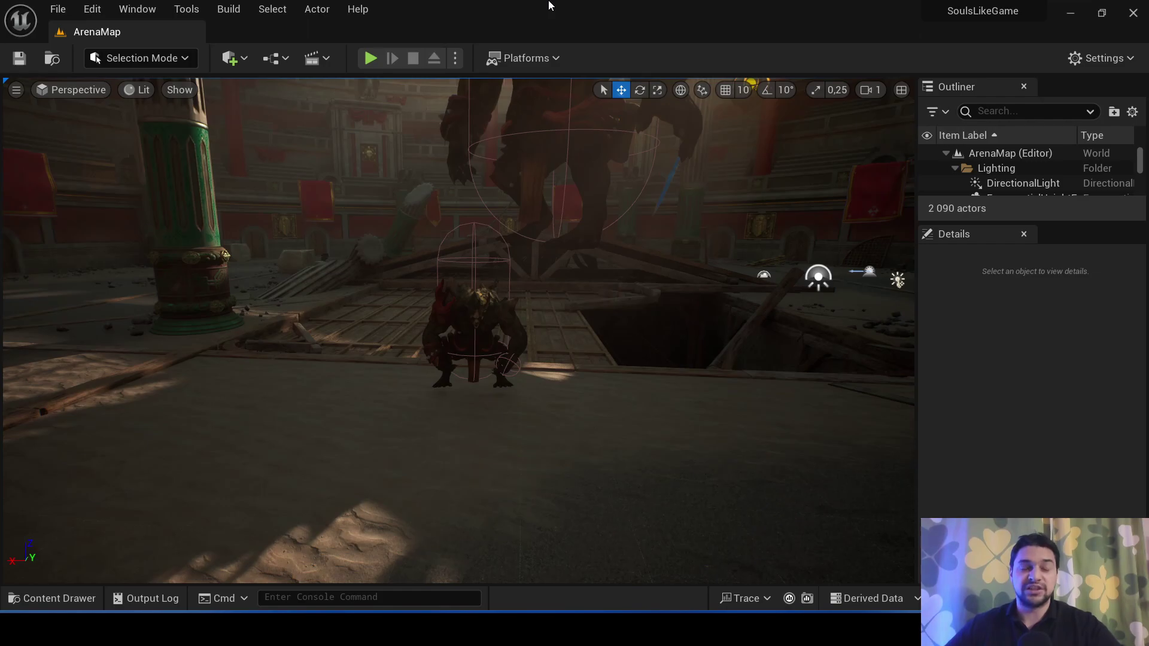
Step: Run a quick play test of the arena level, stop it, then open the Edit menu
right_click_drag(544, 210, 544, 210)
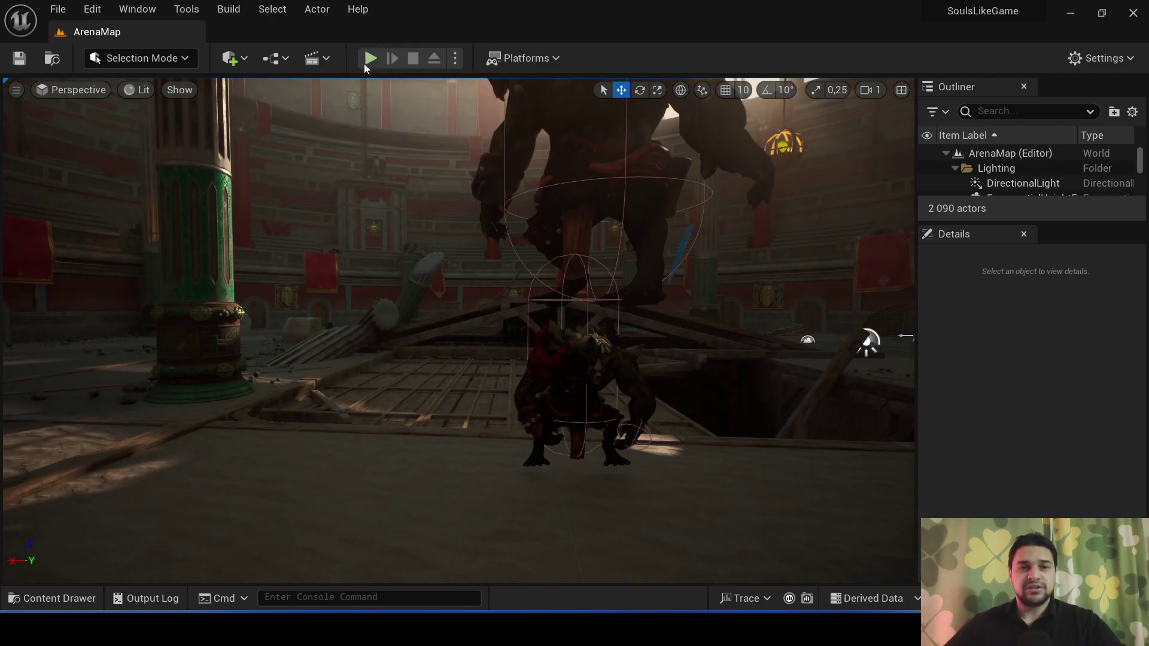
left_click(372, 60)
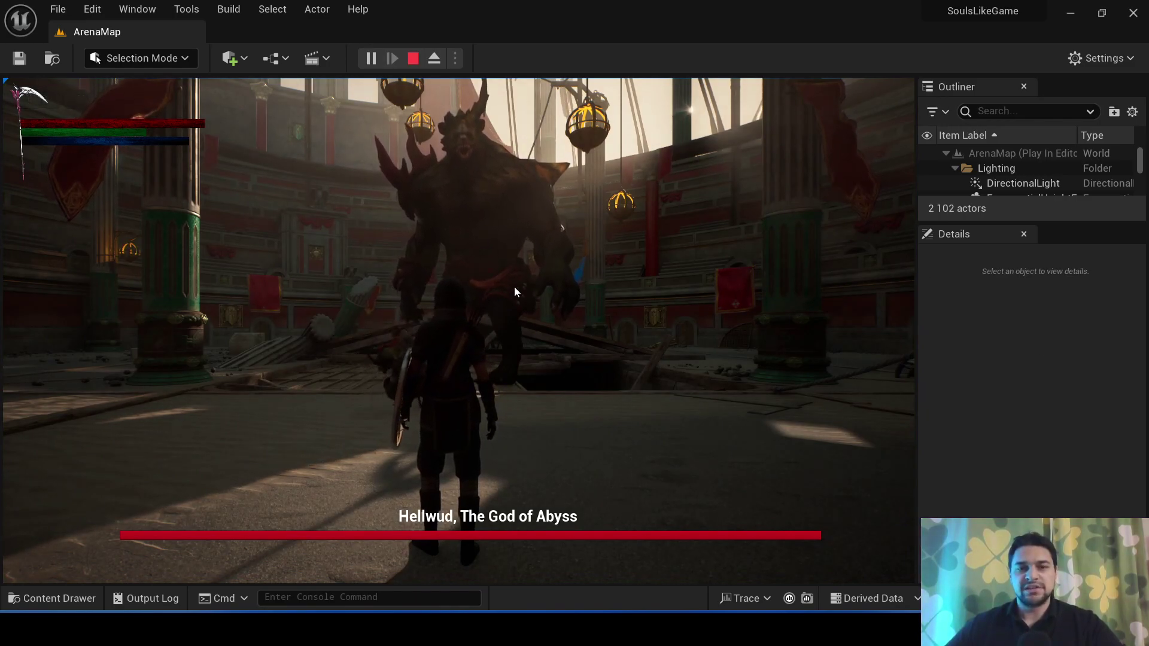
left_click(585, 276)
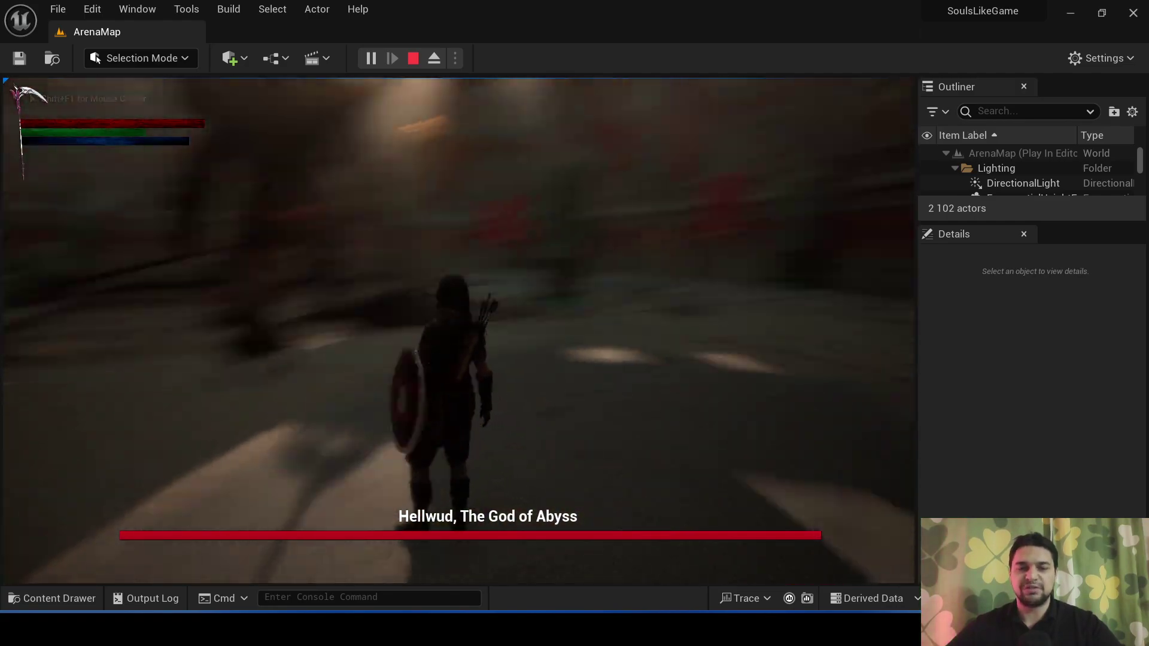
key("Escape")
left_click(93, 11)
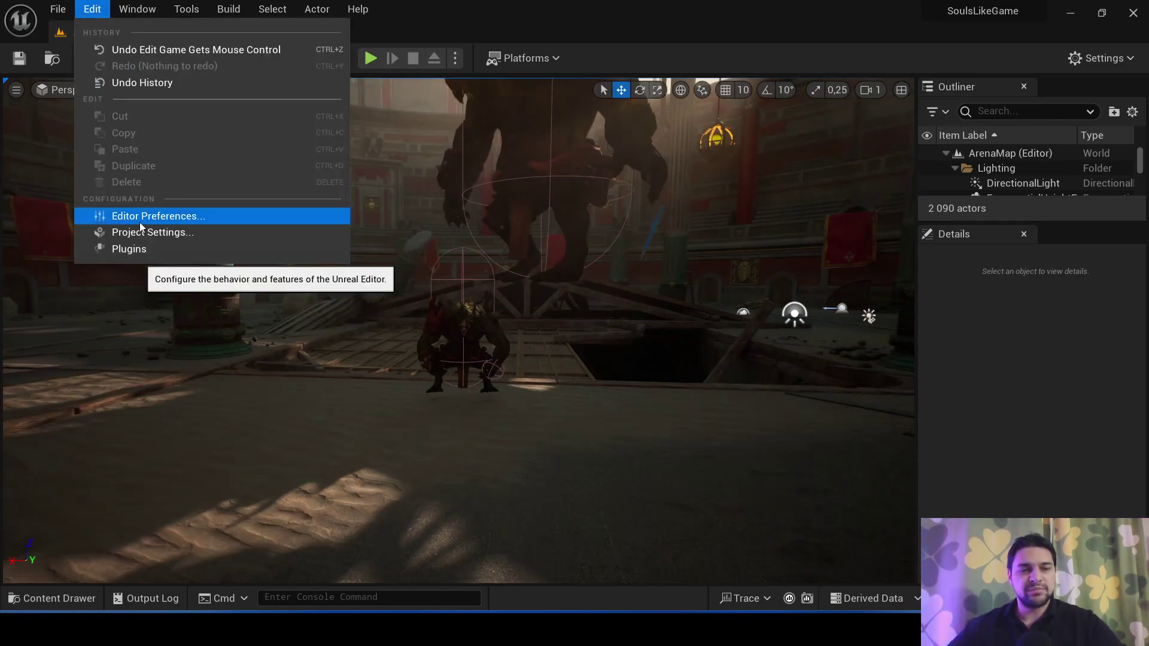
Step: Enable the 'Game Gets Mouse Control' editor preference and return to the ArenaMap level
left_click(140, 223)
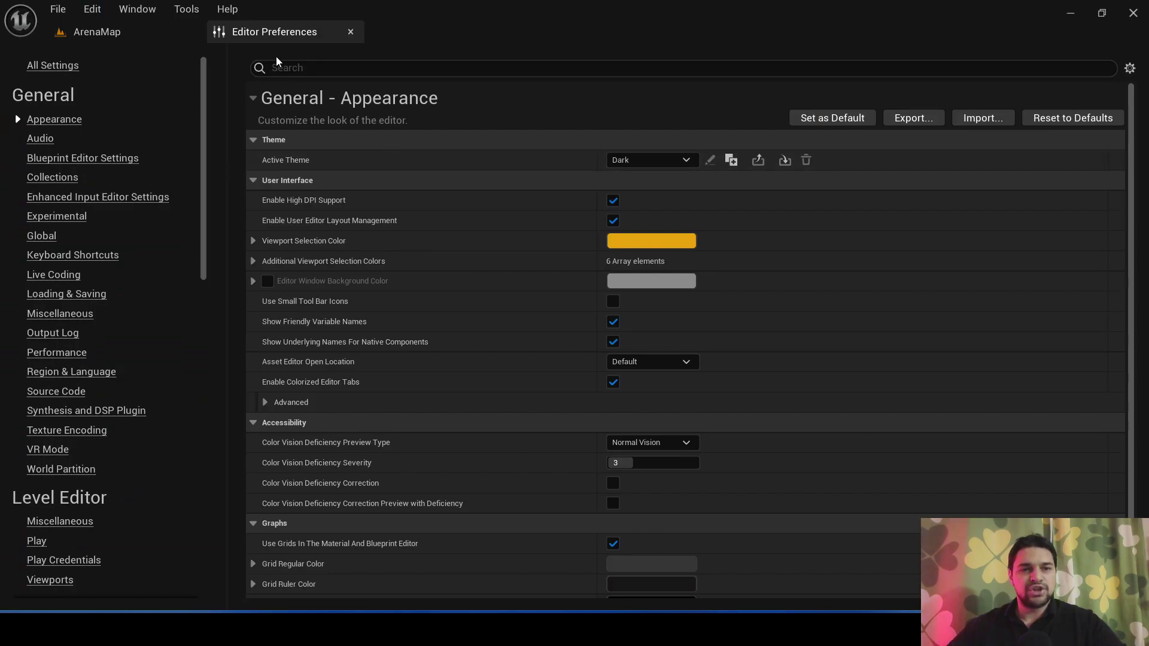
left_click(283, 68)
type("Gets")
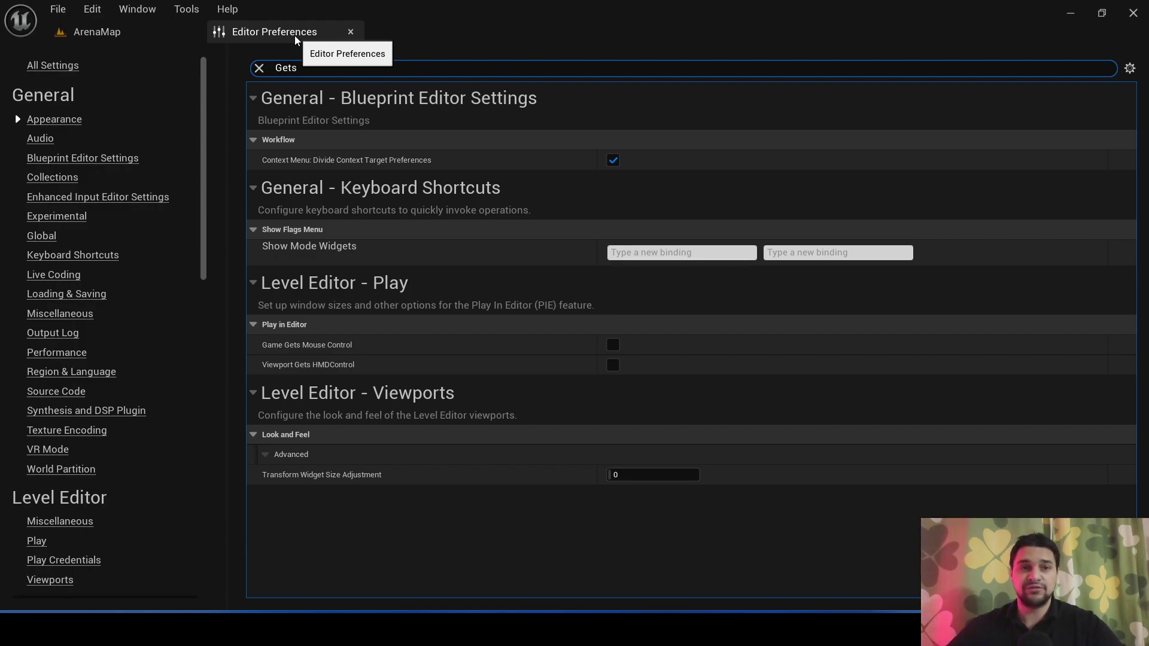
left_click(617, 347)
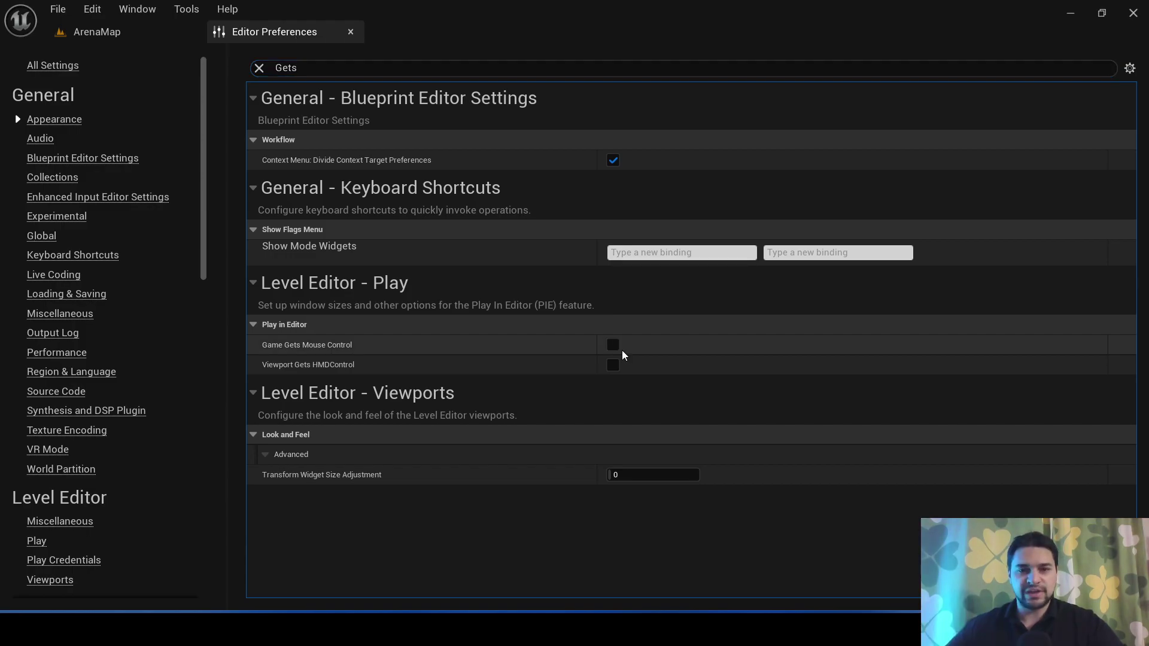
left_click(121, 37)
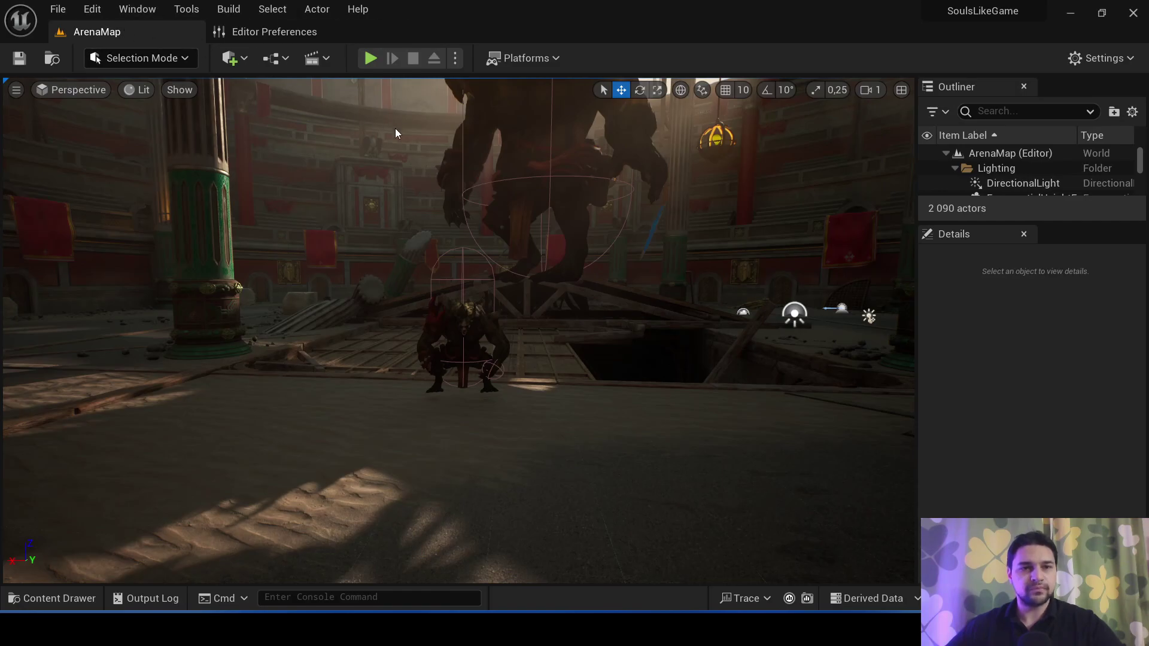
left_click(375, 60)
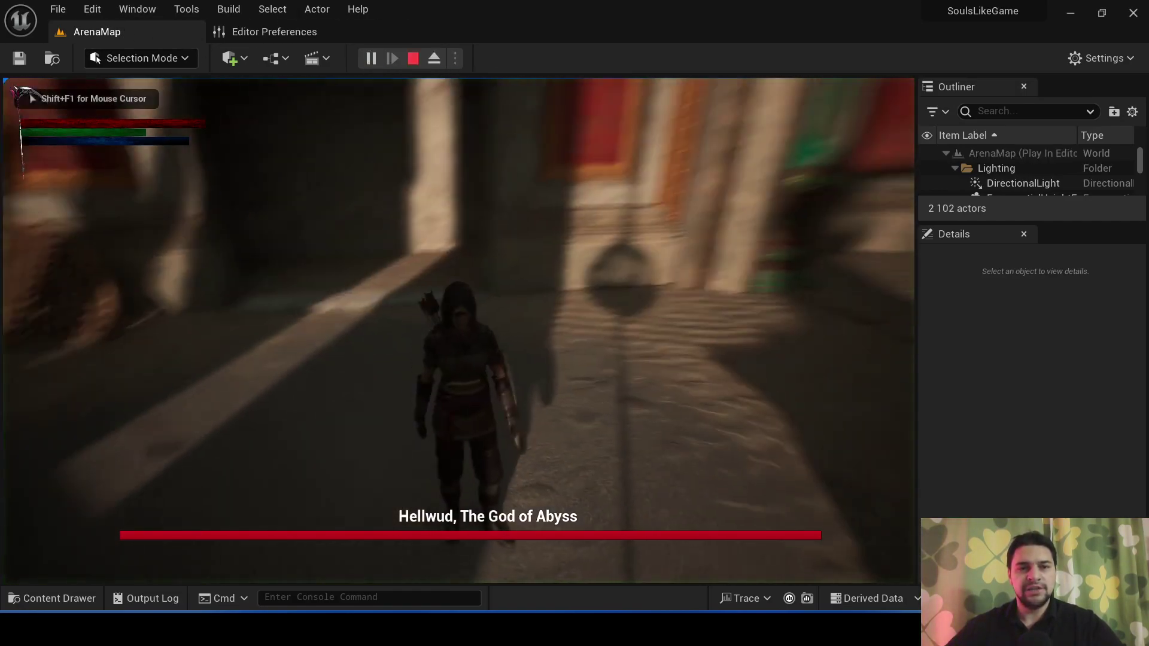
key("w")
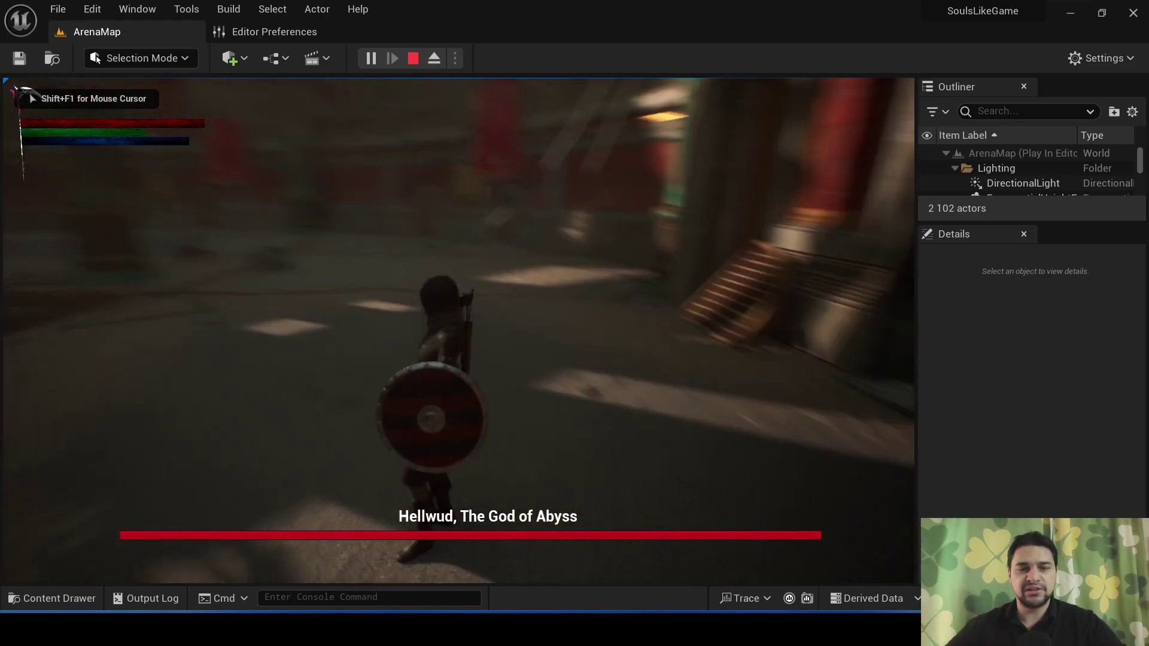
key("w")
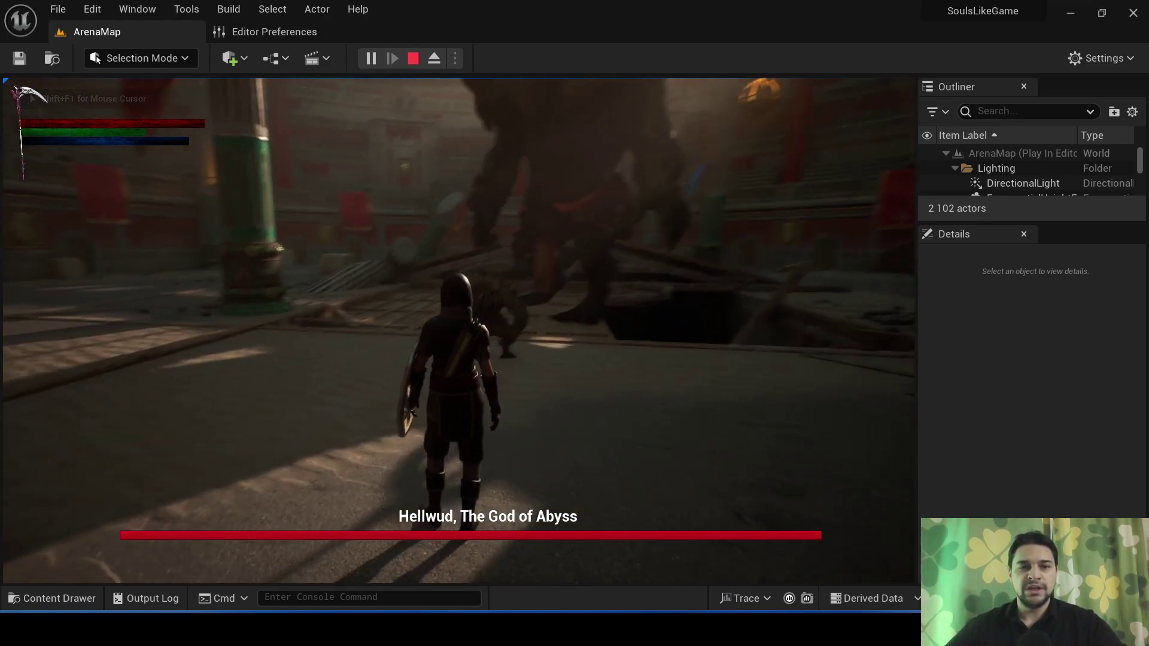
key("s")
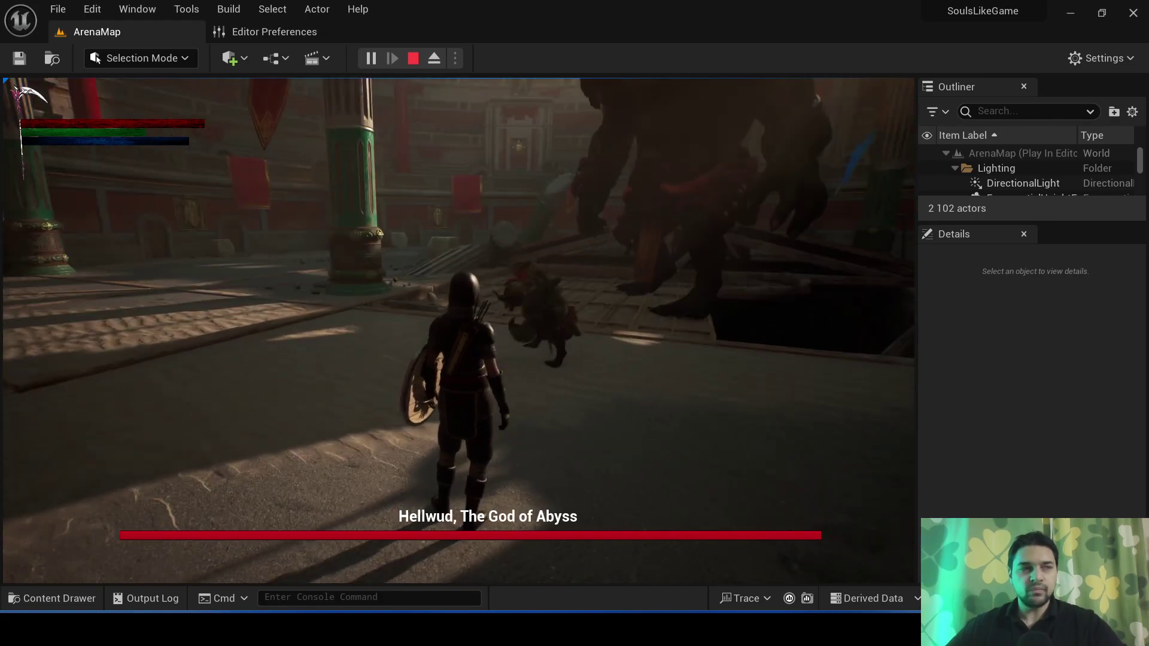
key("a")
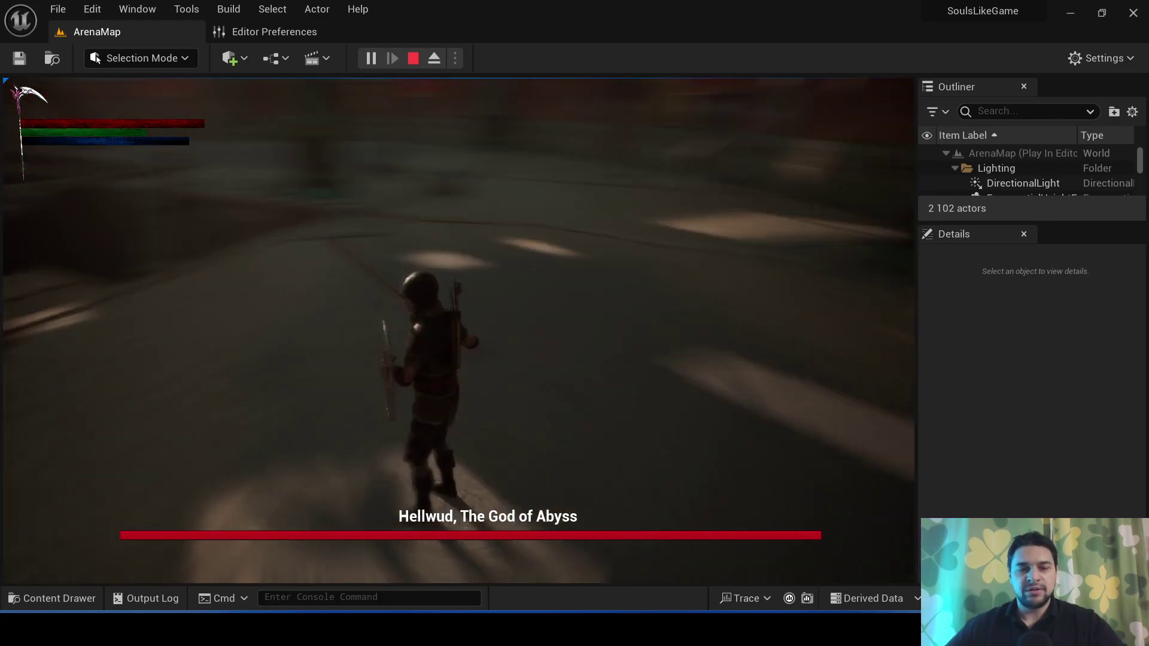
key("Tab")
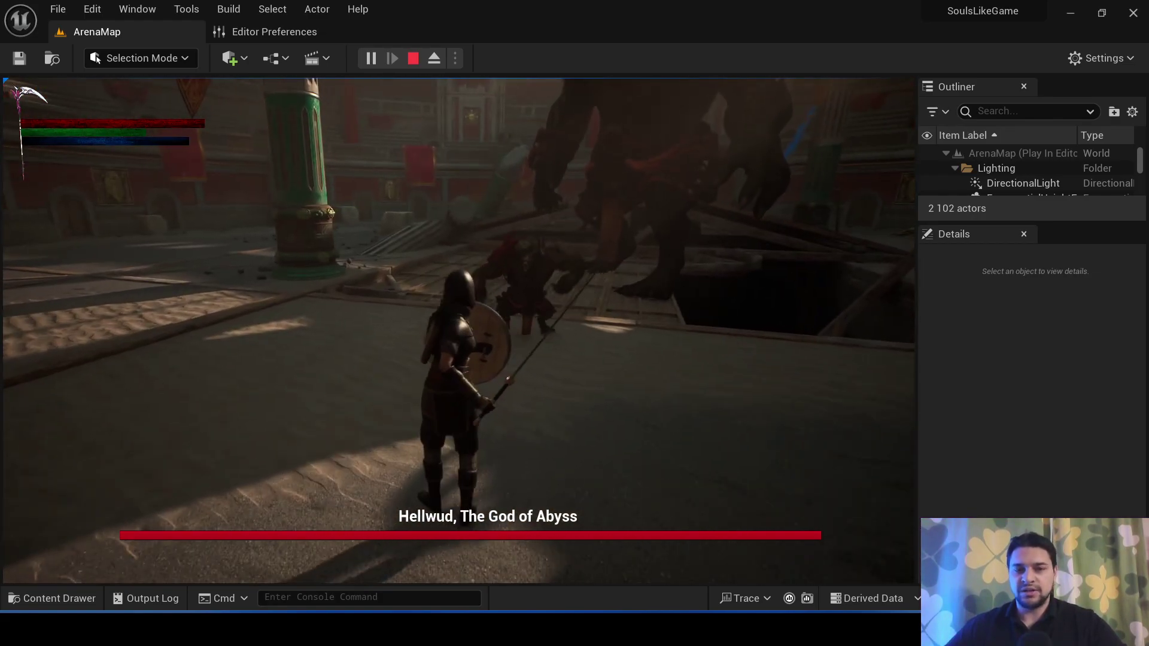
key("a")
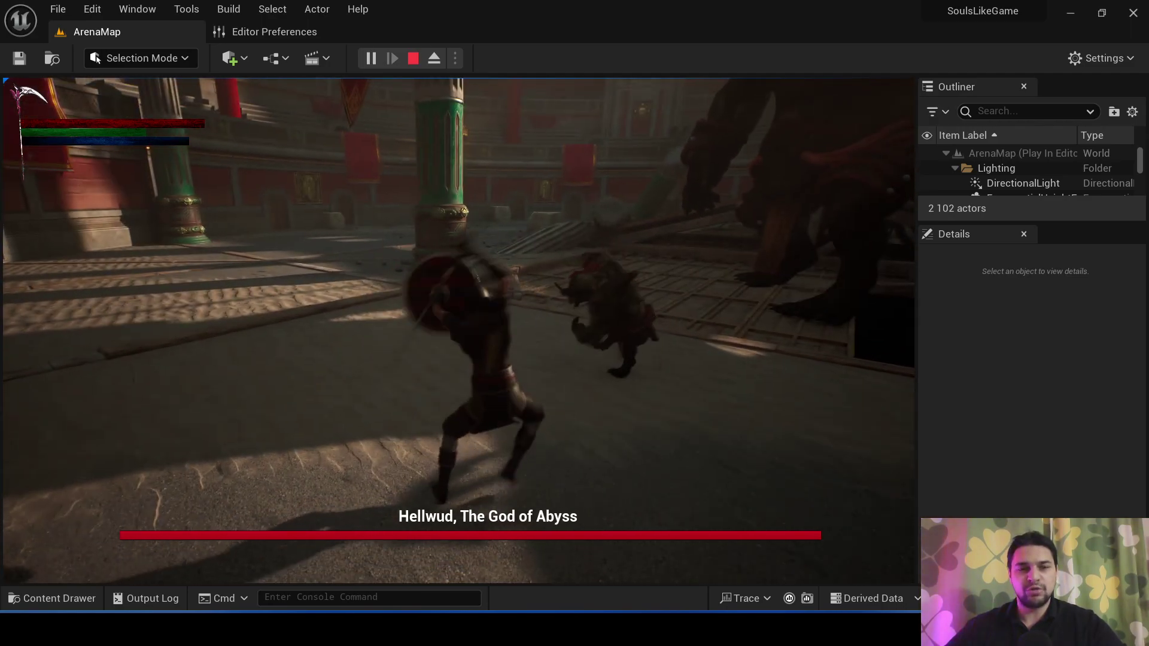
Step: End the play session and browse the Content Drawer to HunterPlayer > Animations > ComboAttackAnimations
key("Escape")
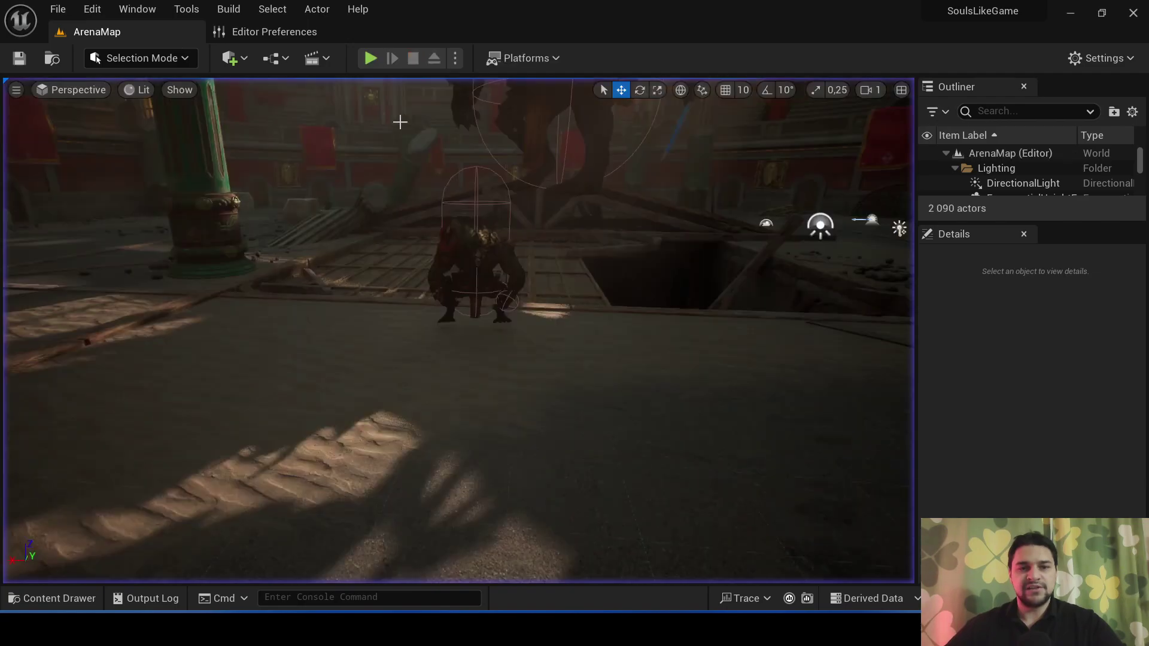
key("ctrl+space")
scroll(79, 515, "down", 2)
scroll(79, 514, "down", 2)
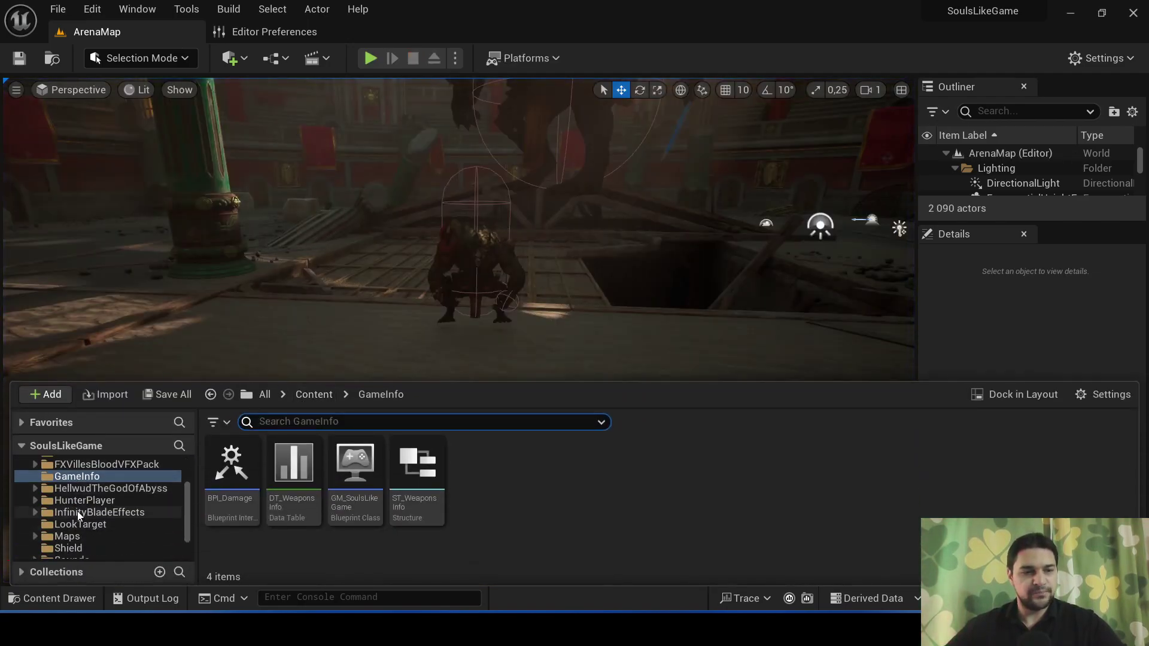
left_click(110, 503)
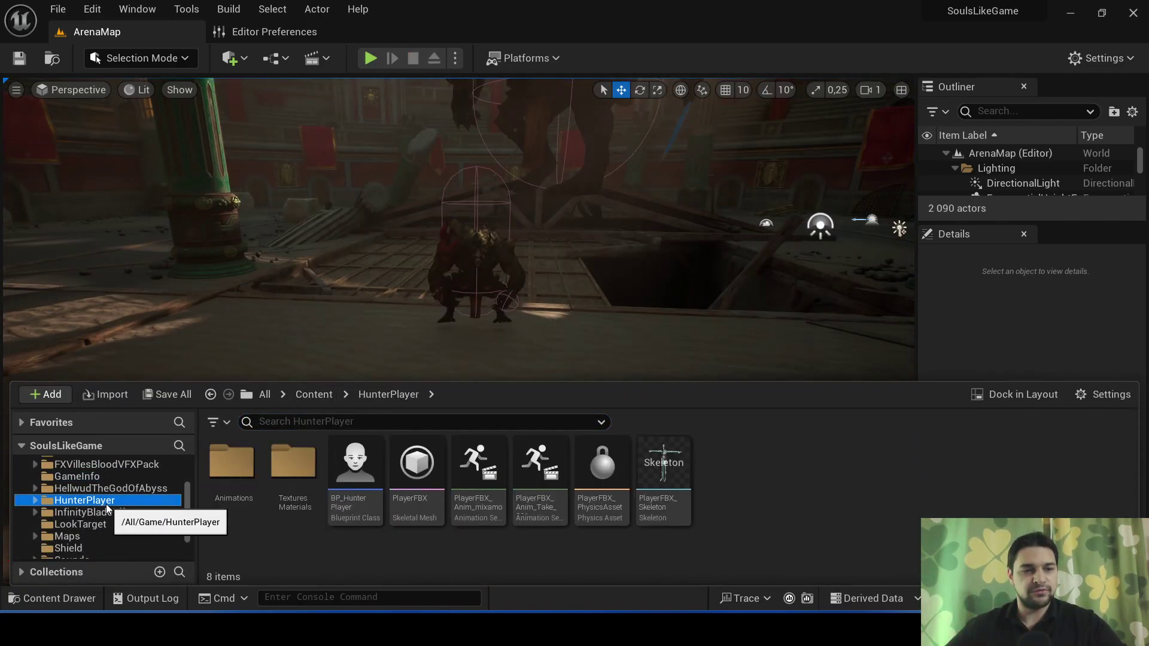
double_click(227, 502)
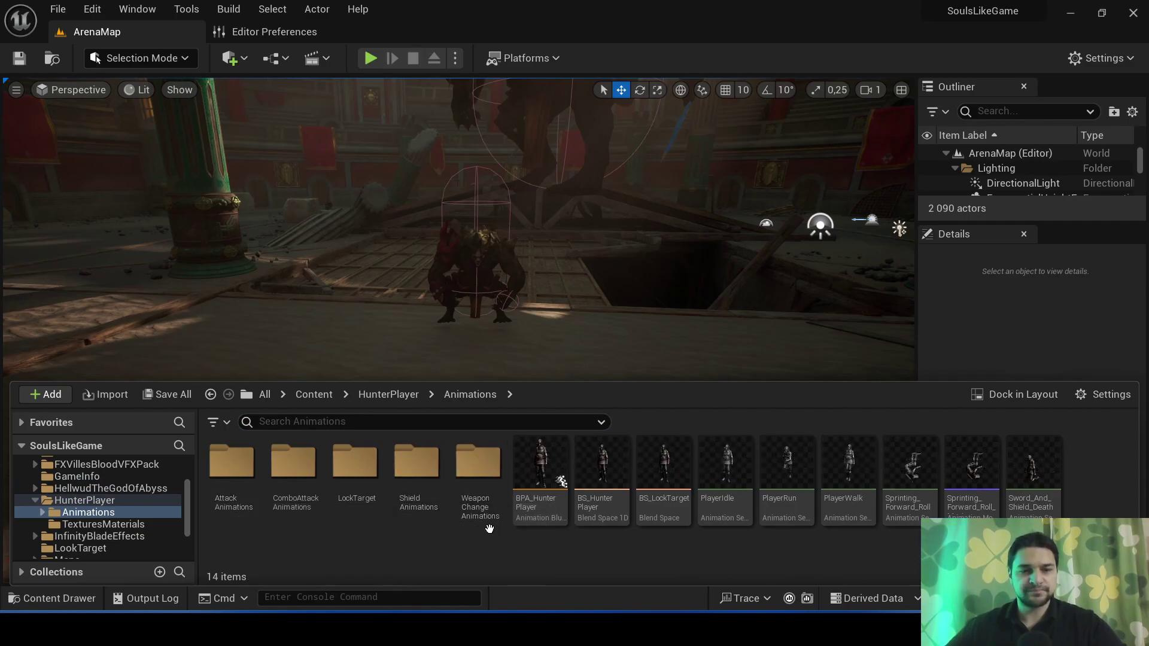
double_click(232, 466)
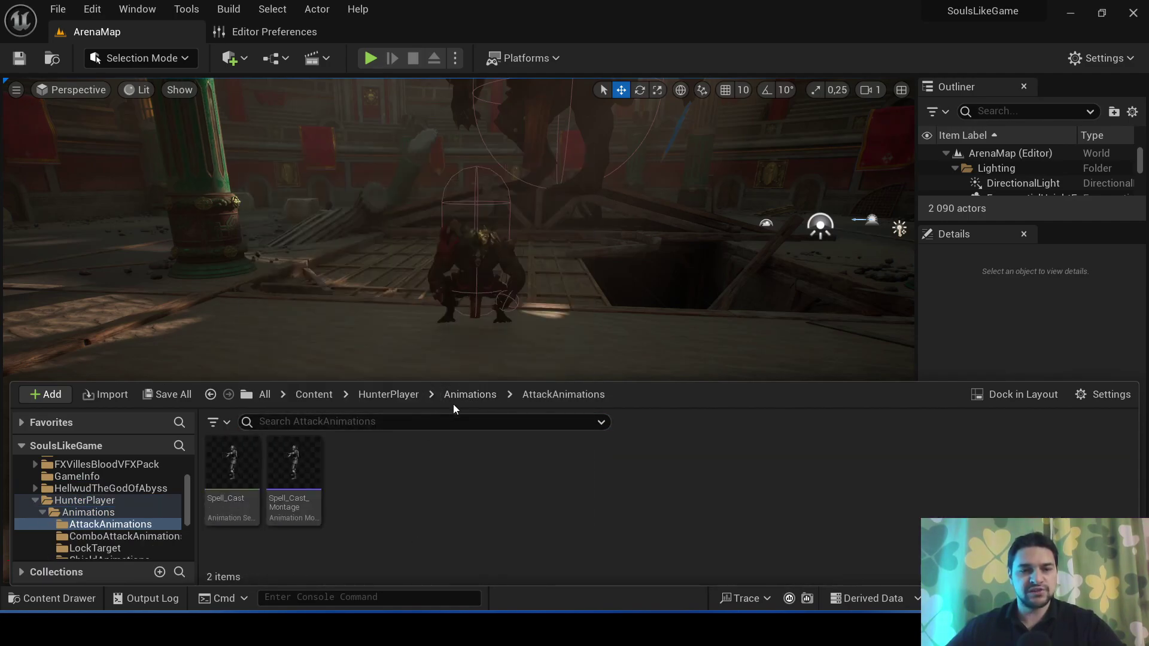
left_click(455, 399)
double_click(294, 464)
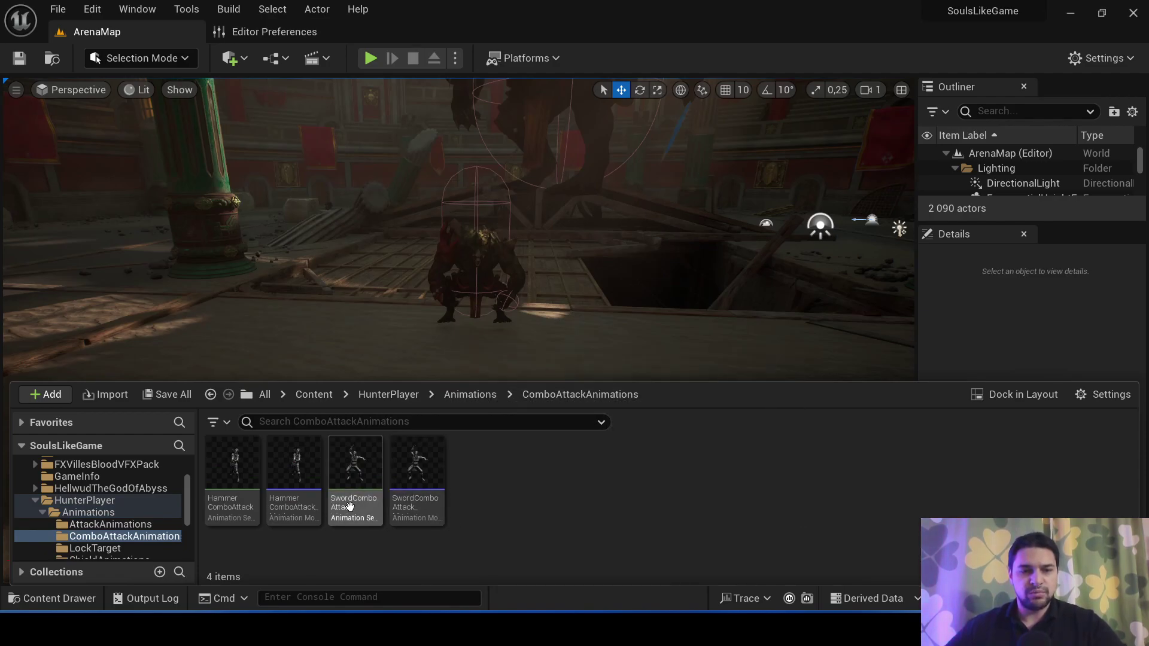
Step: Open SwordComboAttack and remove frames 639 to 719 from the animation
mouse_move(359, 474)
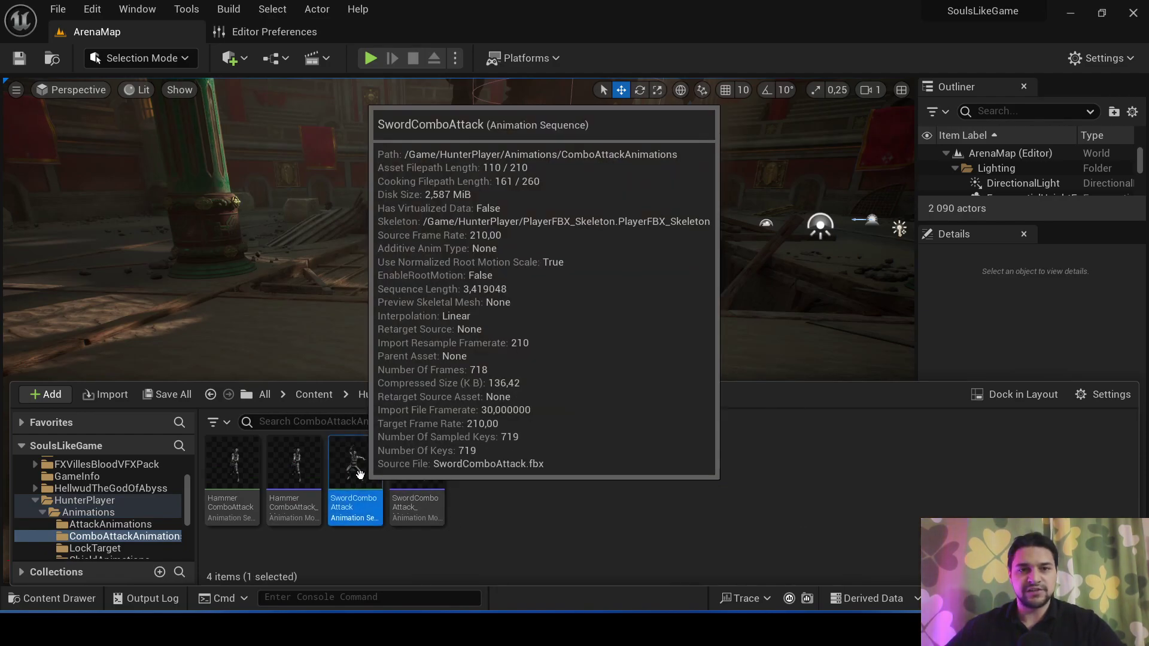
double_click(359, 474)
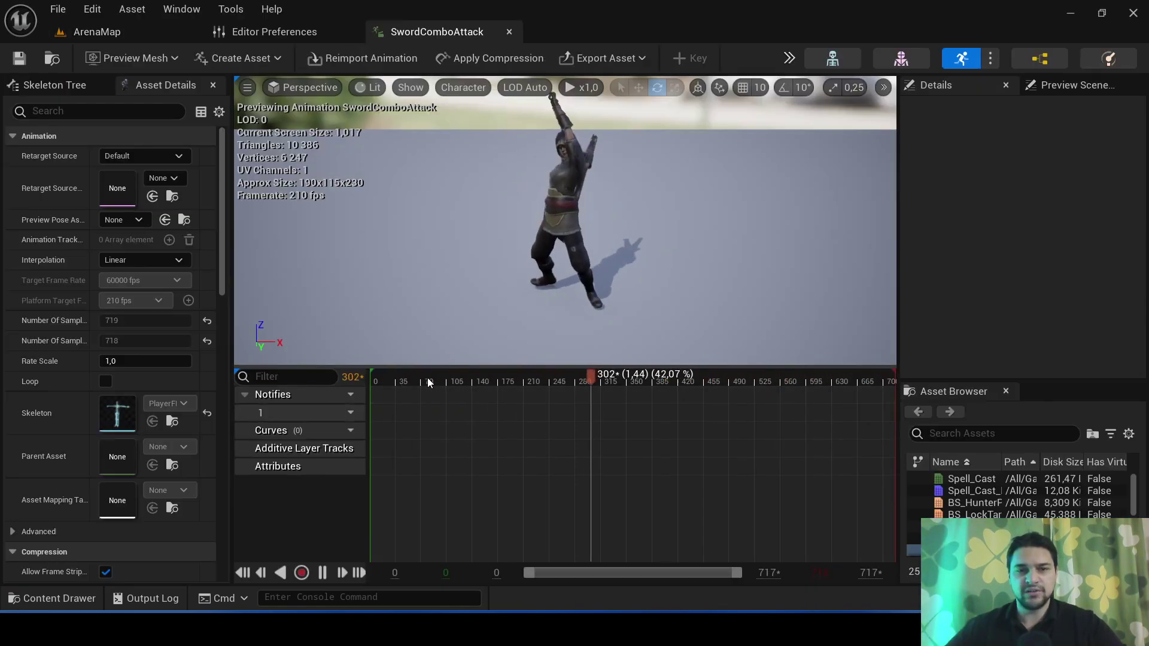
mouse_move(428, 383)
left_mouse_down()
mouse_move(868, 411)
mouse_move(835, 397)
left_mouse_up()
right_click(837, 379)
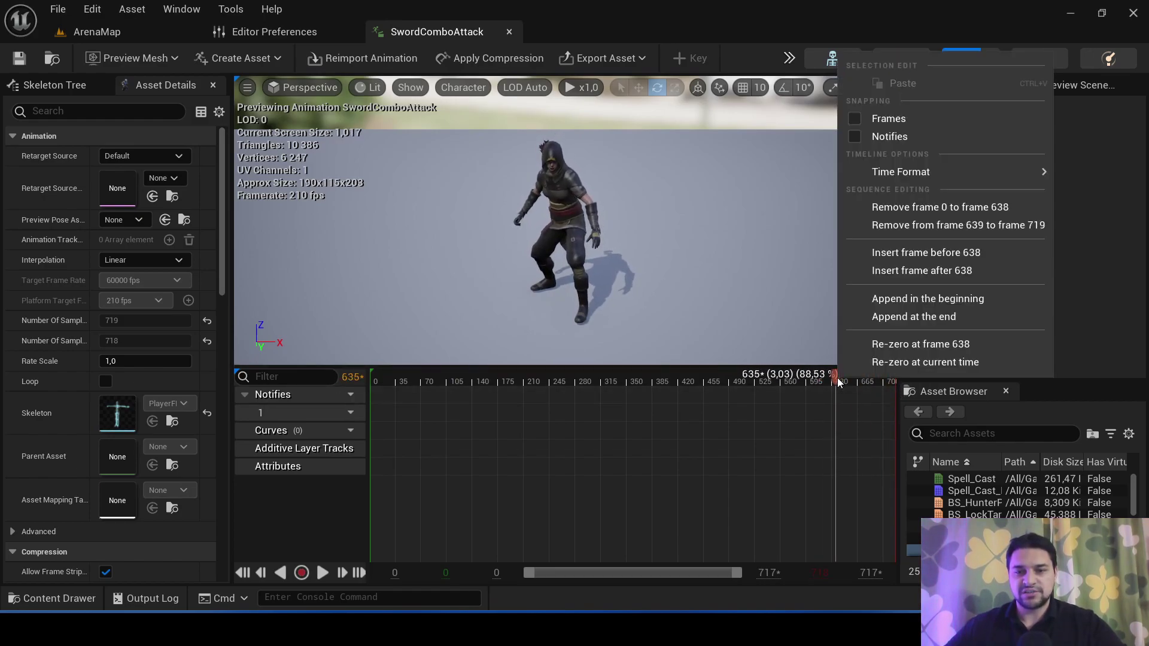
left_click(959, 226)
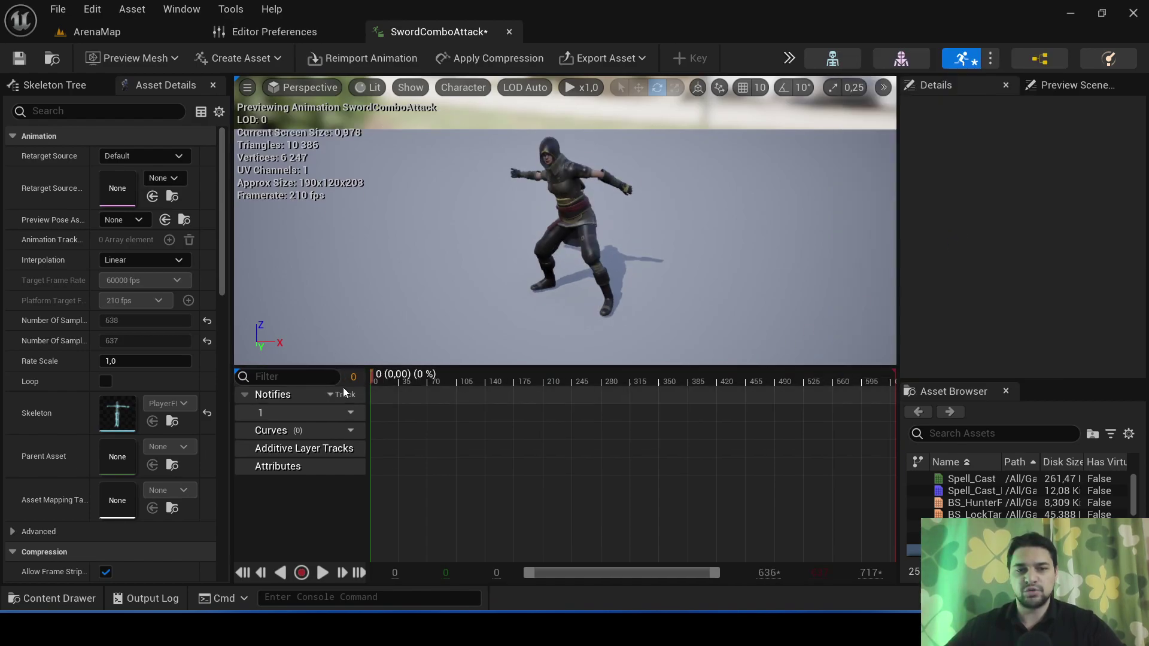
Step: Play back the shortened animation and dismiss the frame options near frame 37 unchanged
key("space")
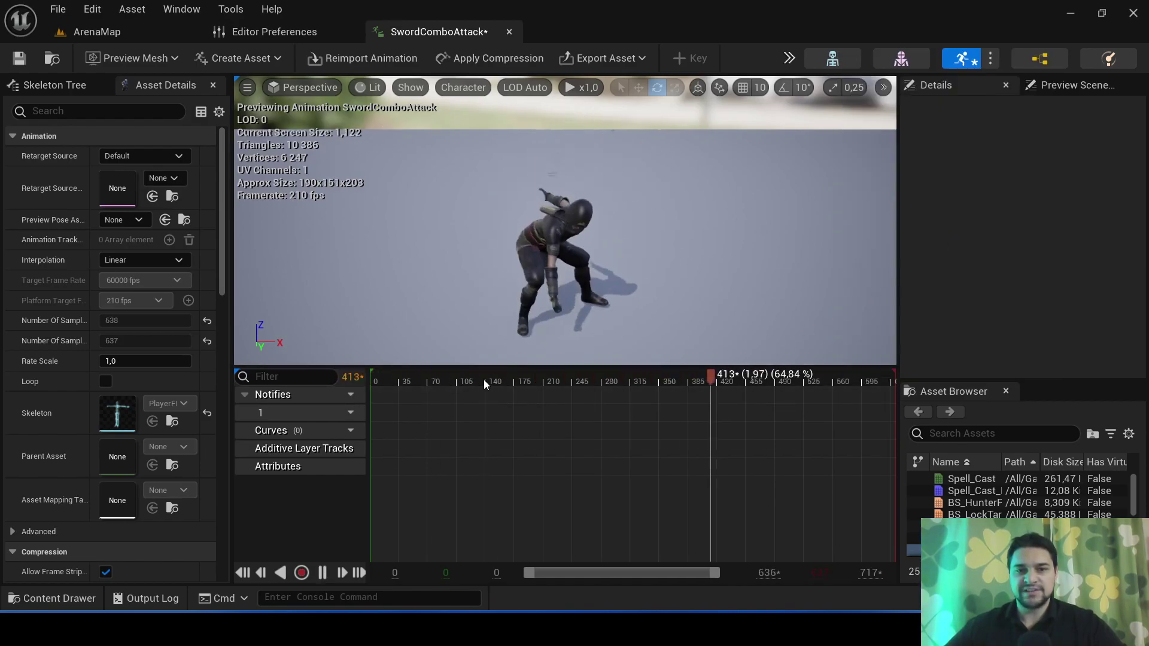
left_click_drag(436, 379, 400, 380)
right_click(395, 379)
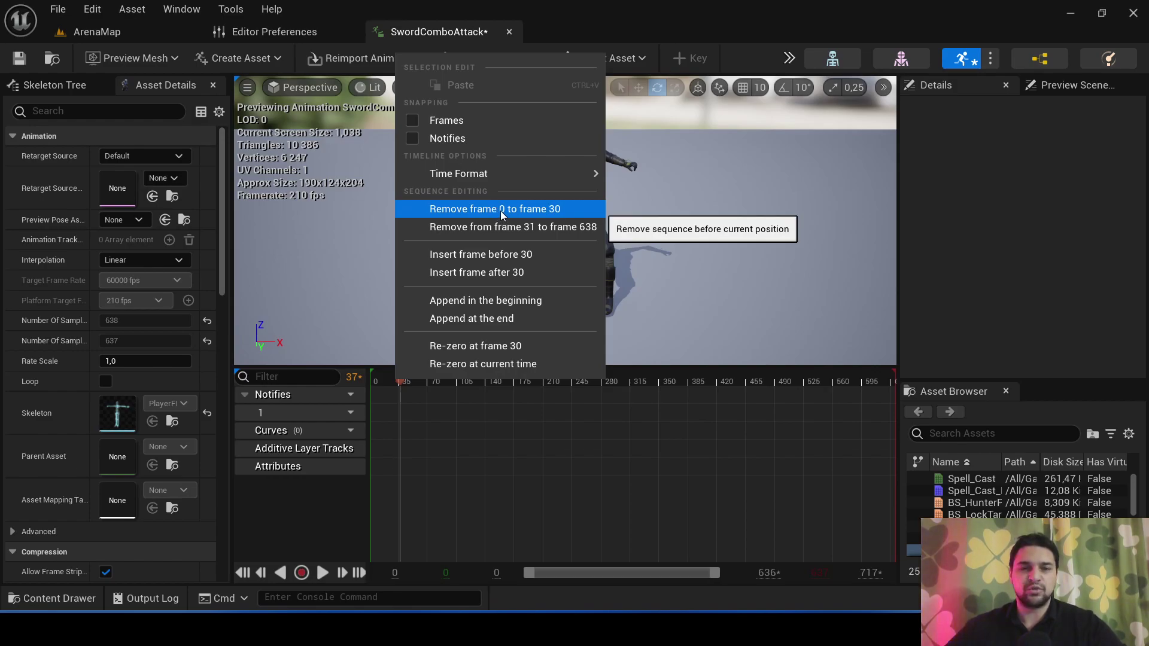
left_click(715, 4)
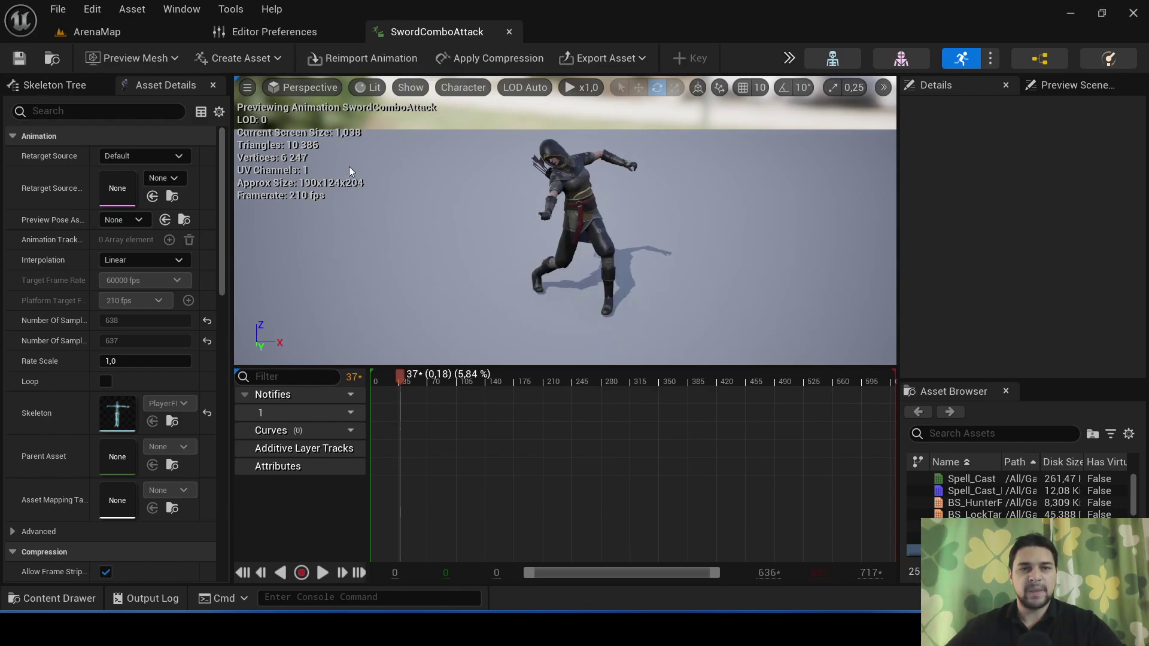
left_click(509, 32)
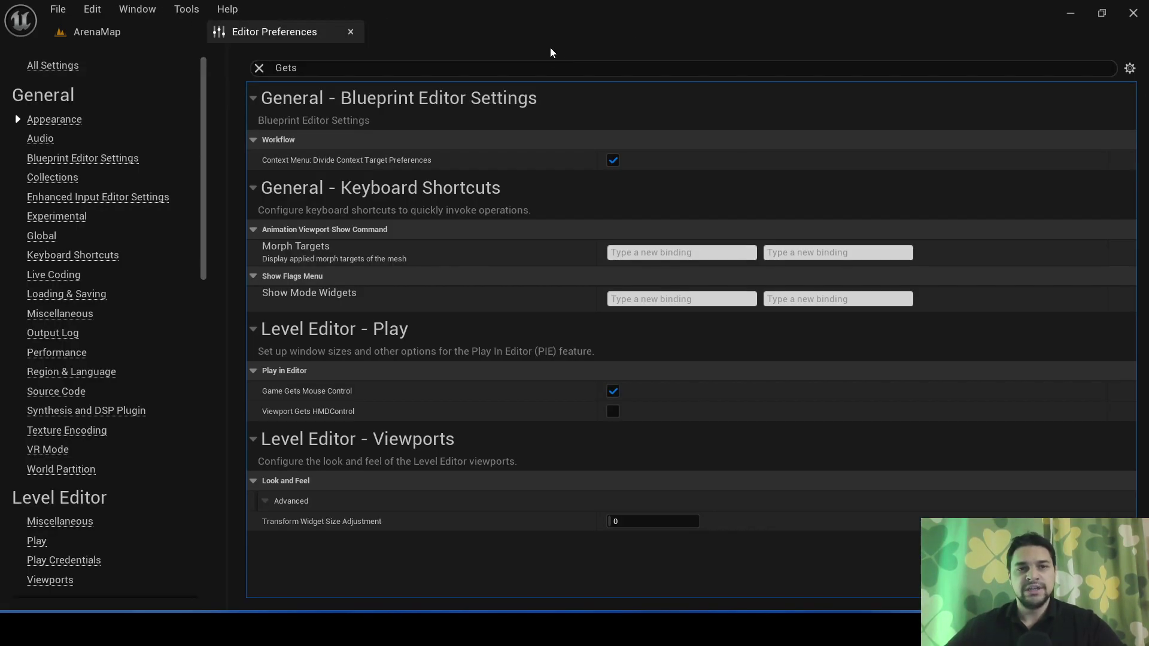
left_click(350, 32)
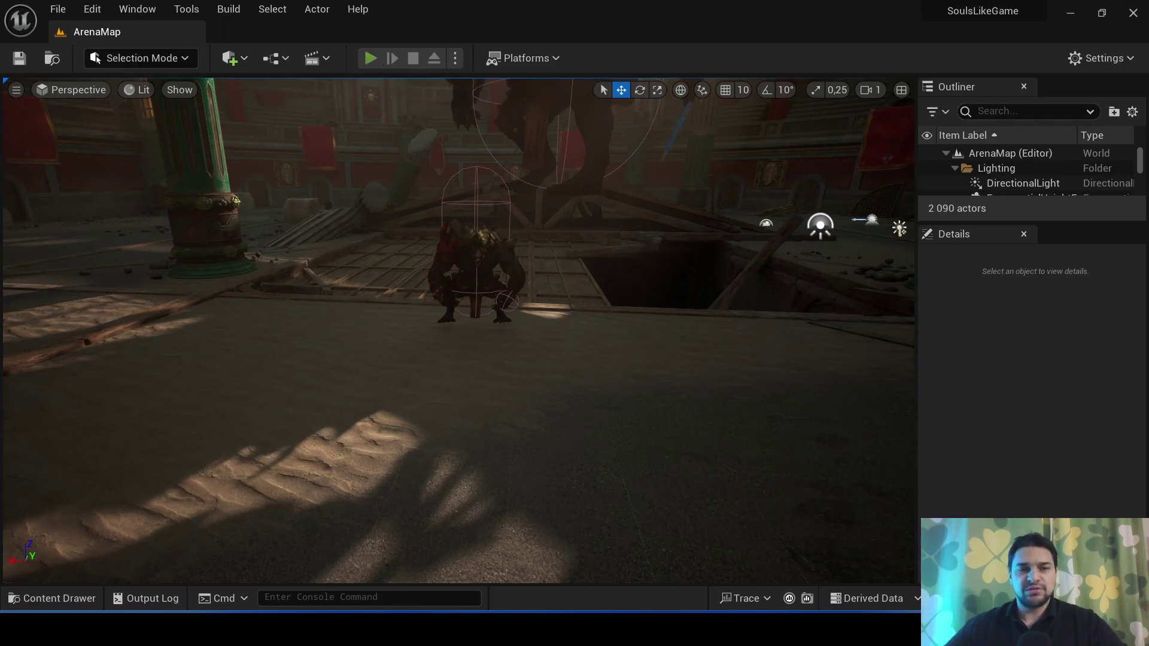
key("alt+p")
key("w")
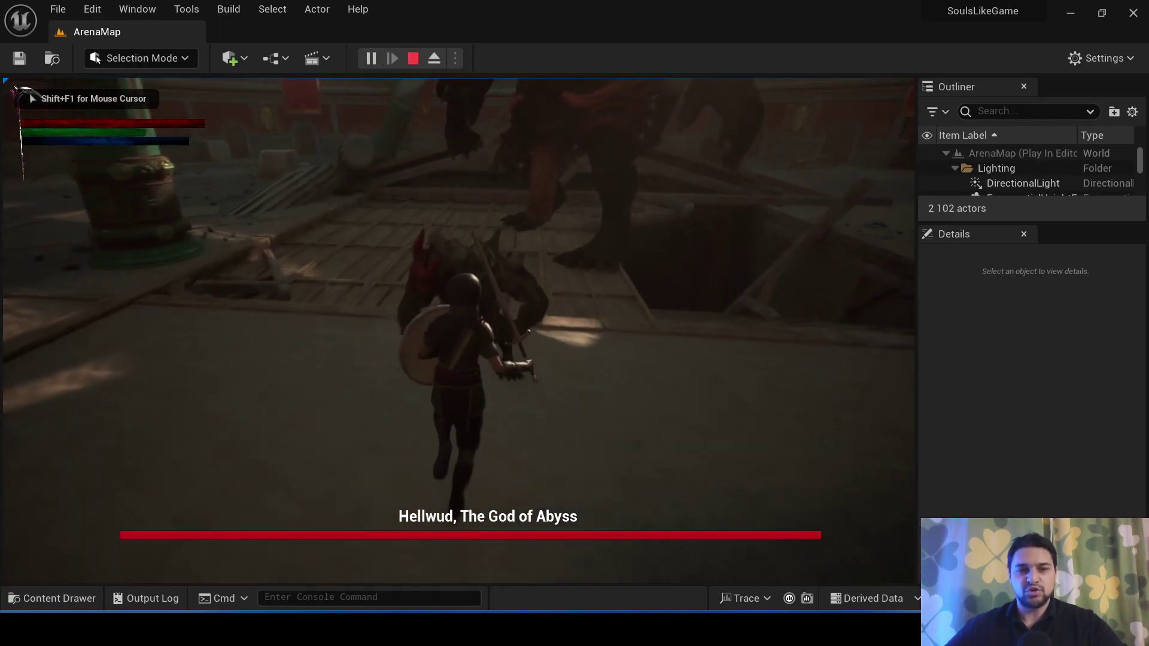
left_click(459, 323)
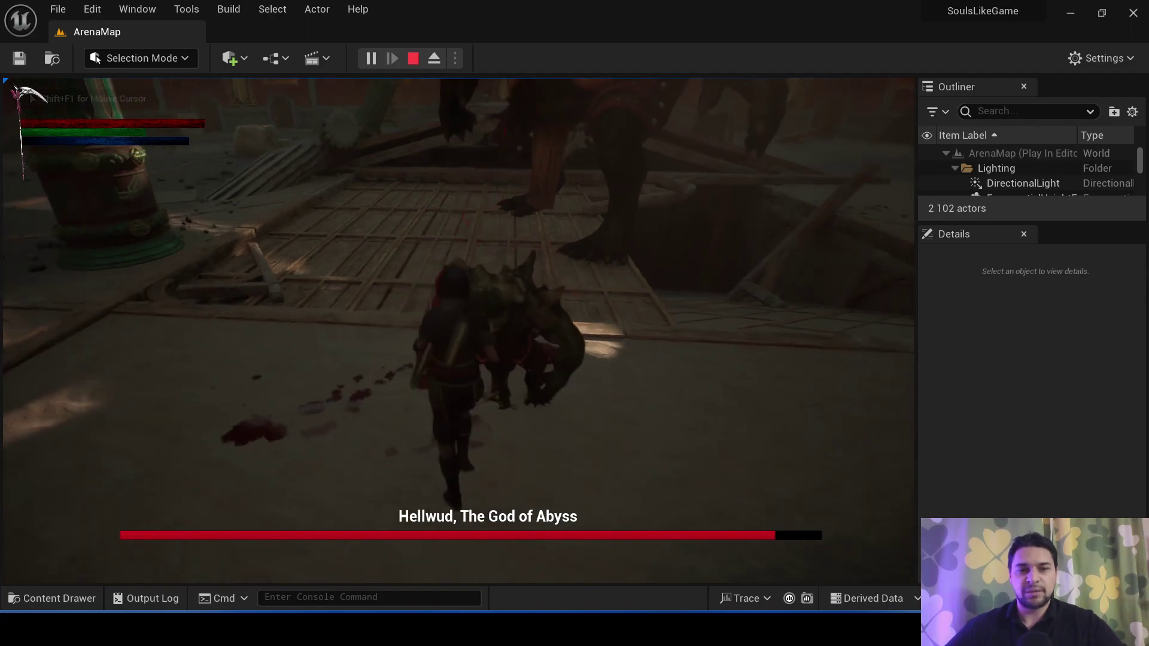
left_click(459, 323)
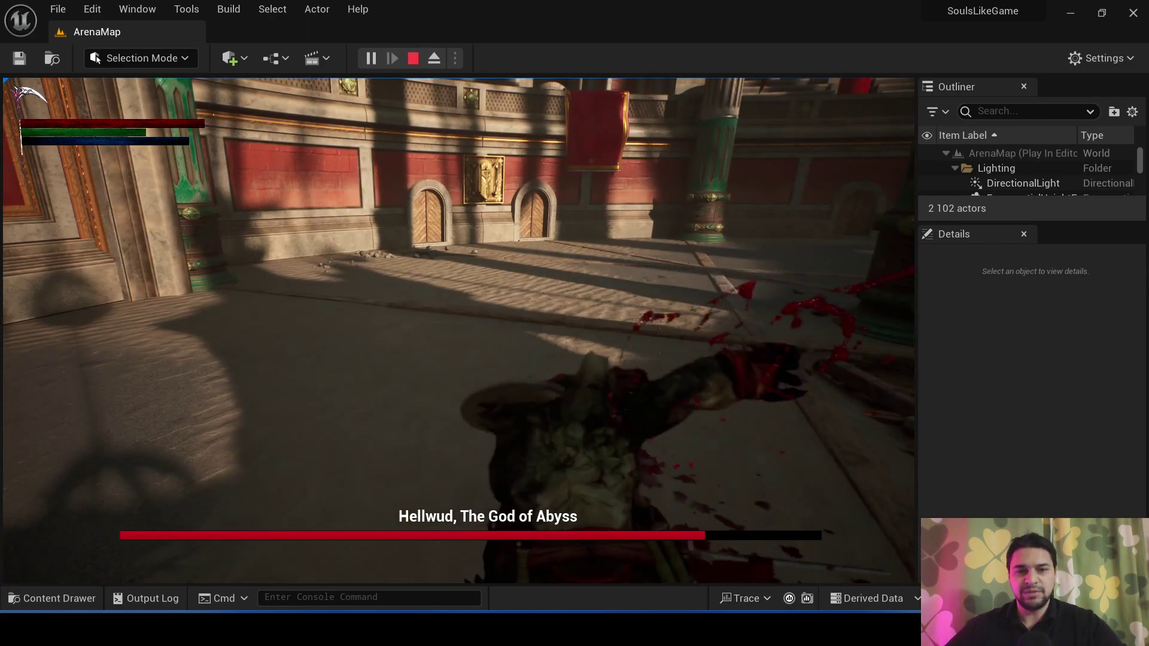
left_click(460, 323)
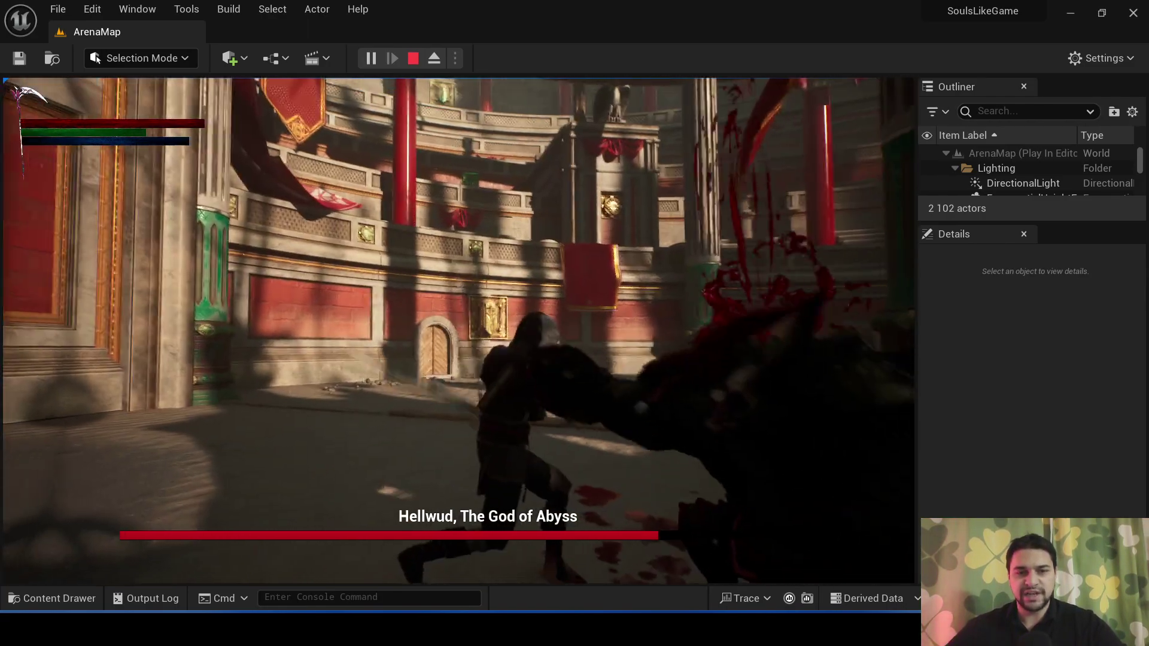
left_click(459, 323)
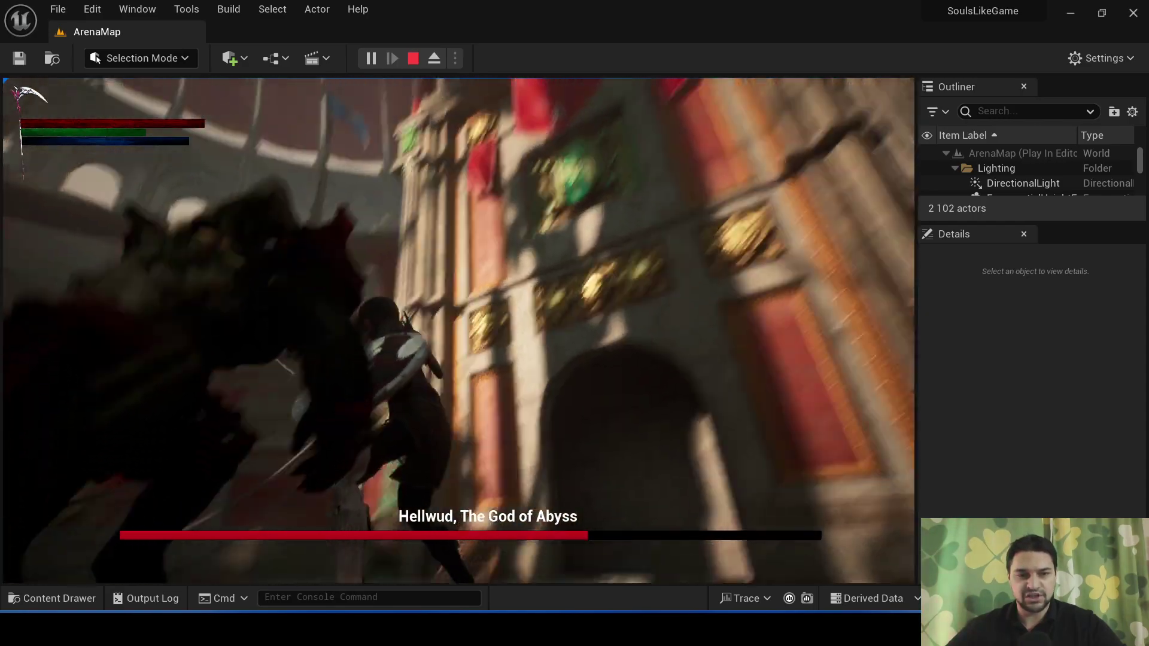
left_click(459, 323)
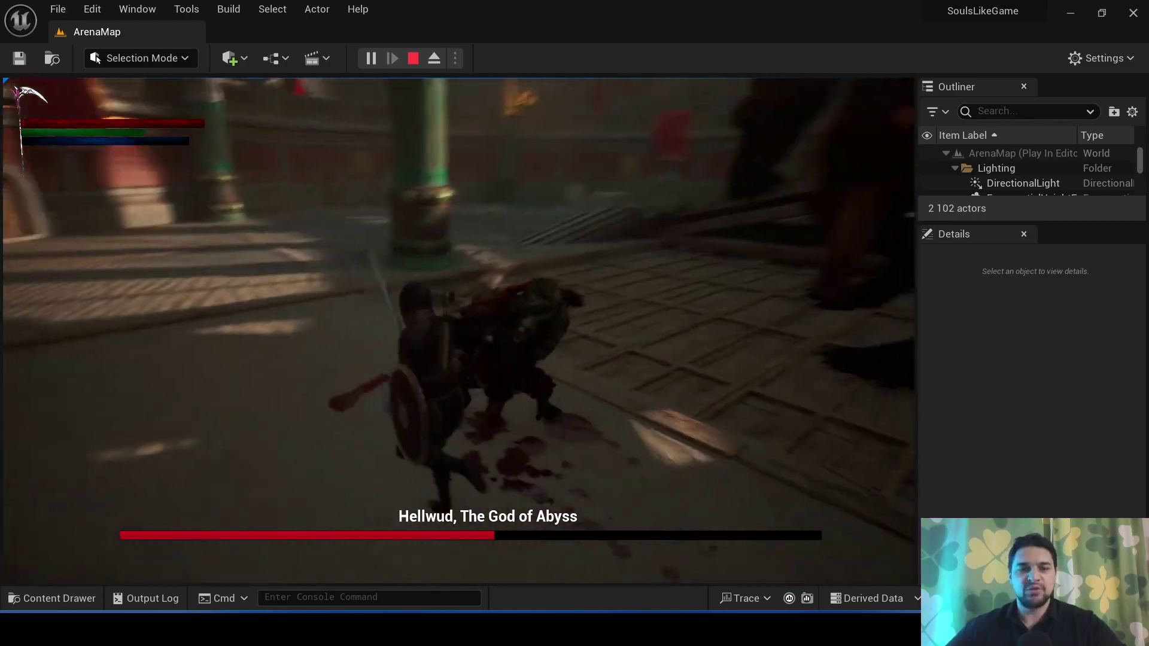
Step: Stop the test play and open BP_HunterPlayer from the HunterPlayer folder
key("Escape")
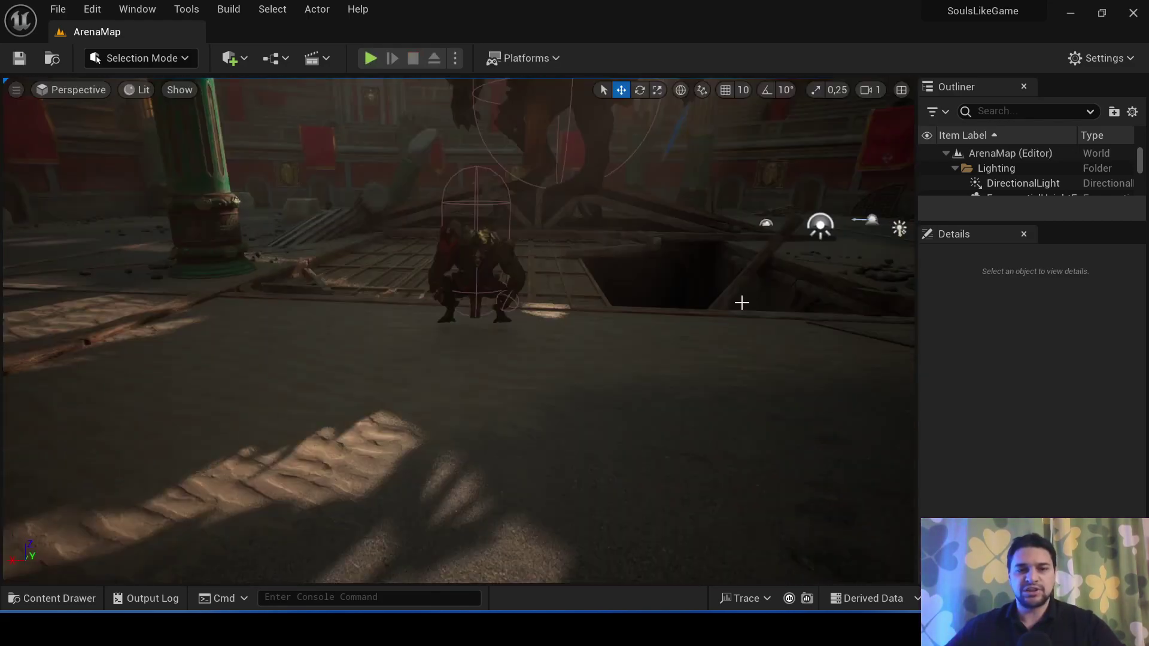
key("ctrl+space")
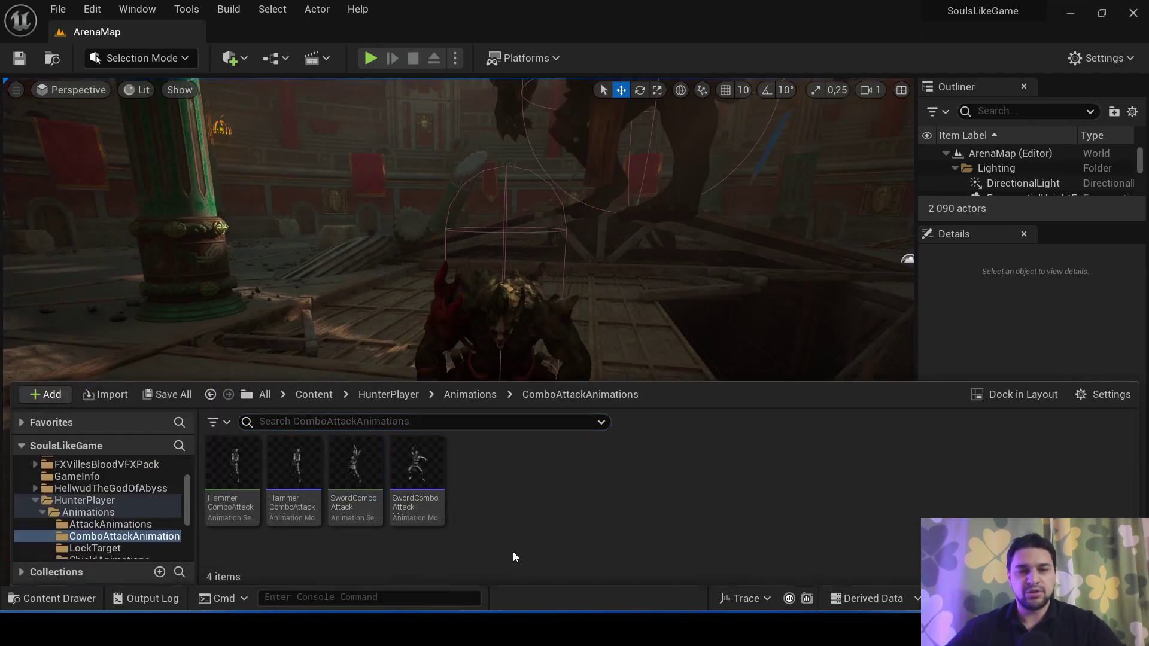
scroll(124, 526, "down", 2)
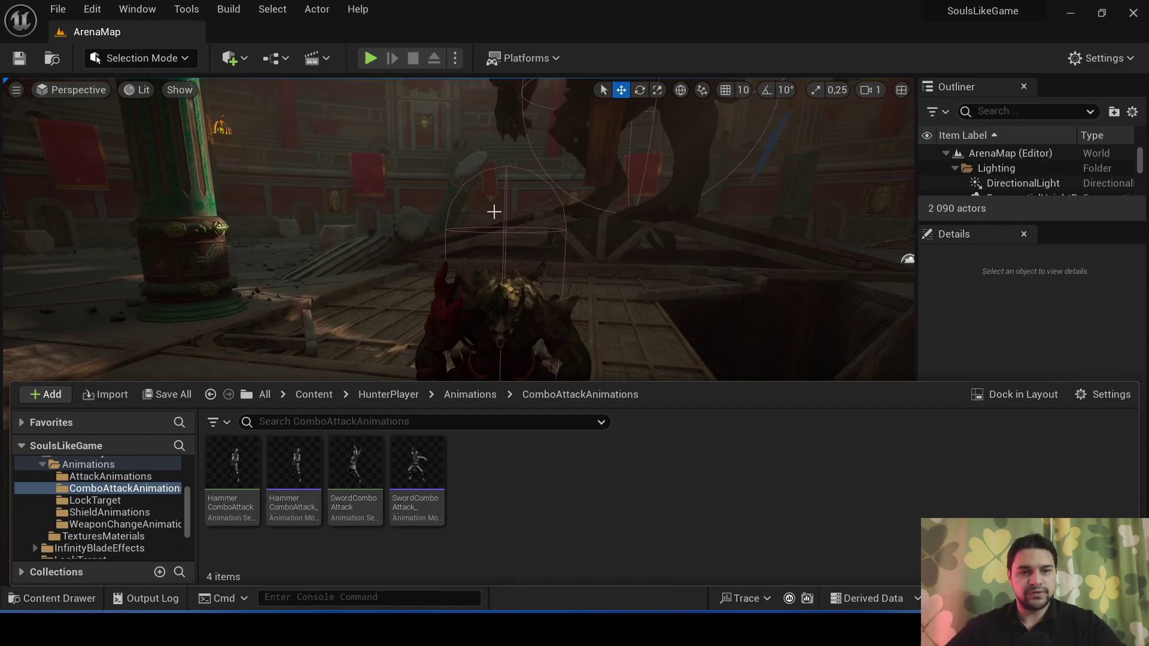
left_click(388, 395)
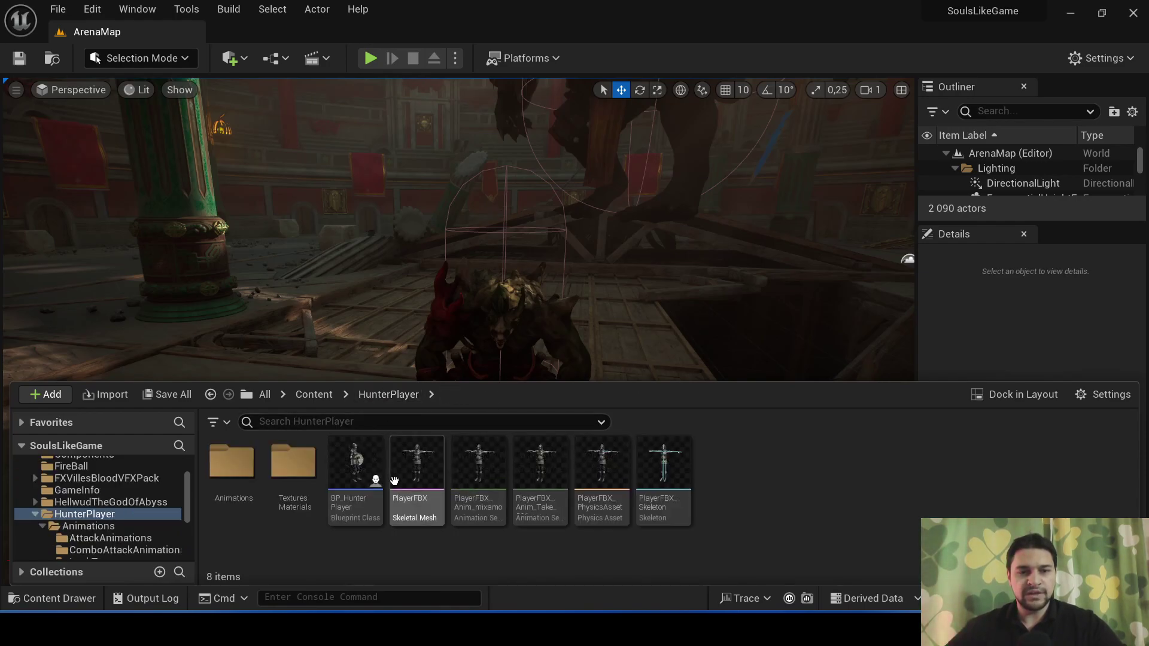
double_click(367, 498)
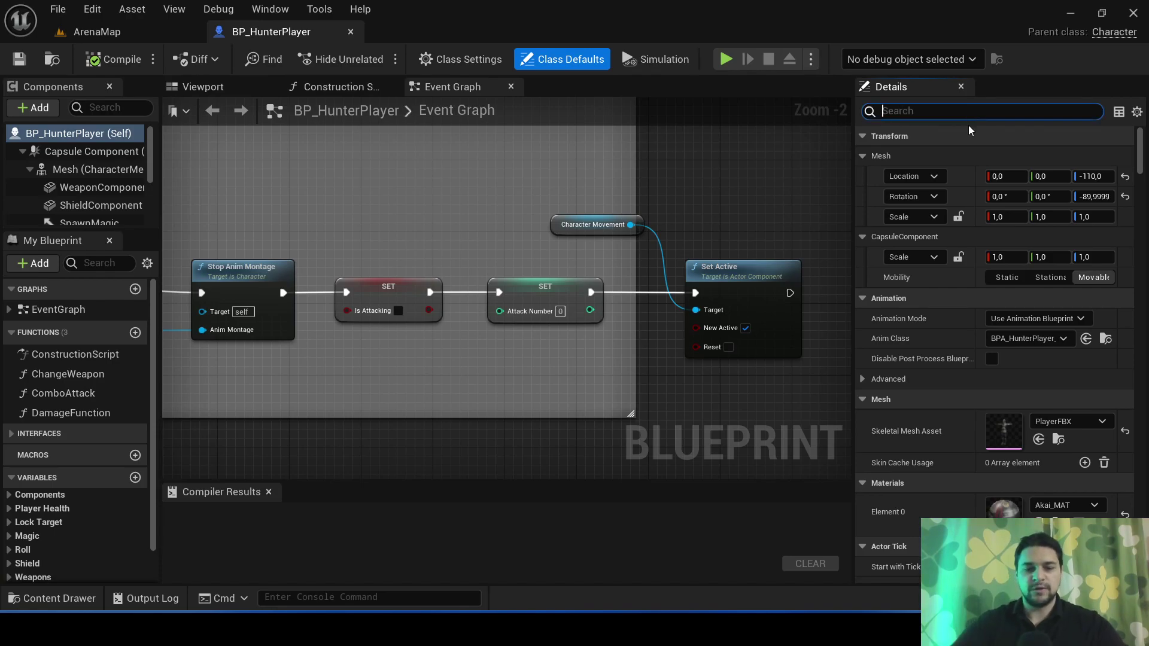
Step: Turn off Receives Decals on Mesh and CapsuleComponent, then compile and save the blueprint
type("decal")
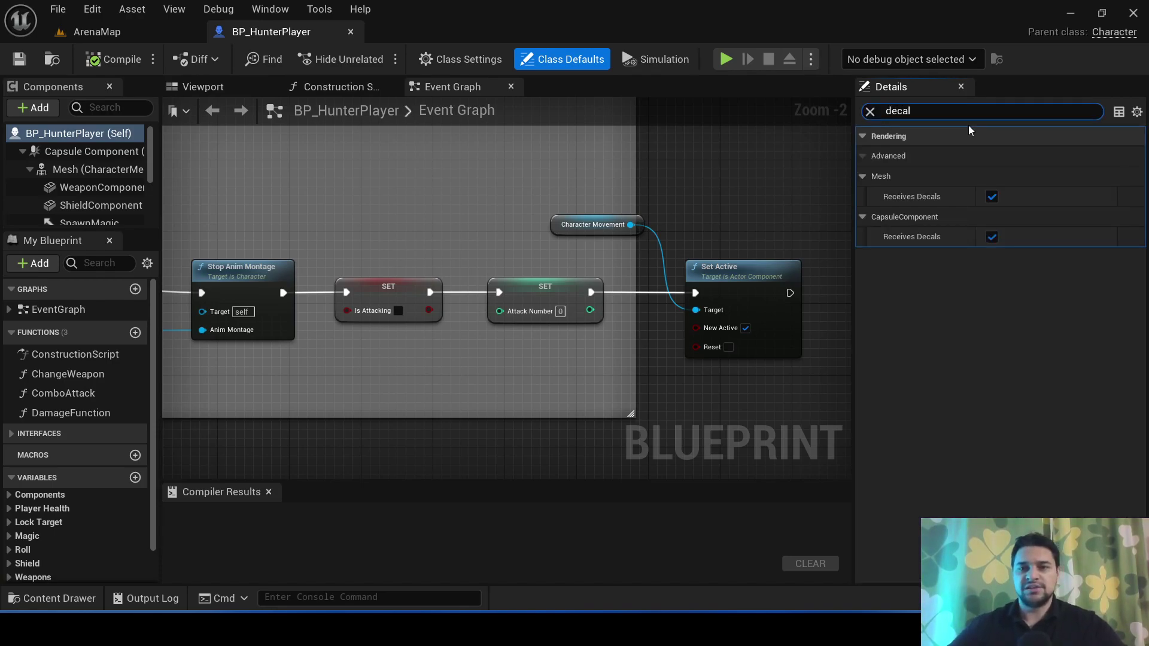
left_click(992, 197)
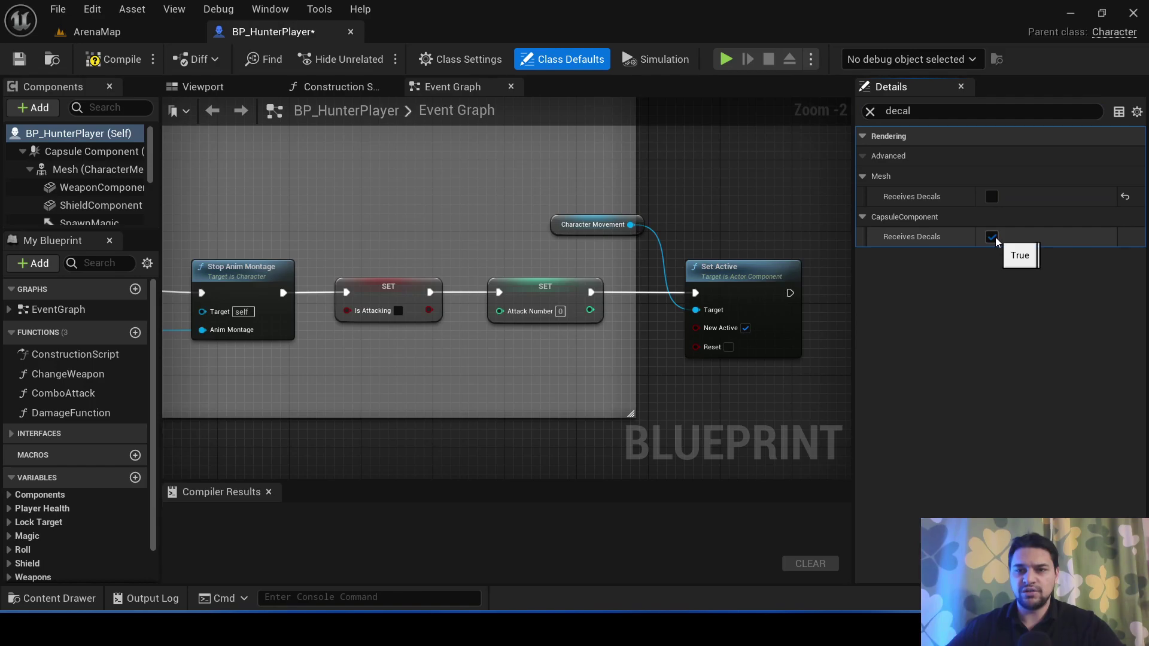
left_click(991, 237)
left_click(111, 59)
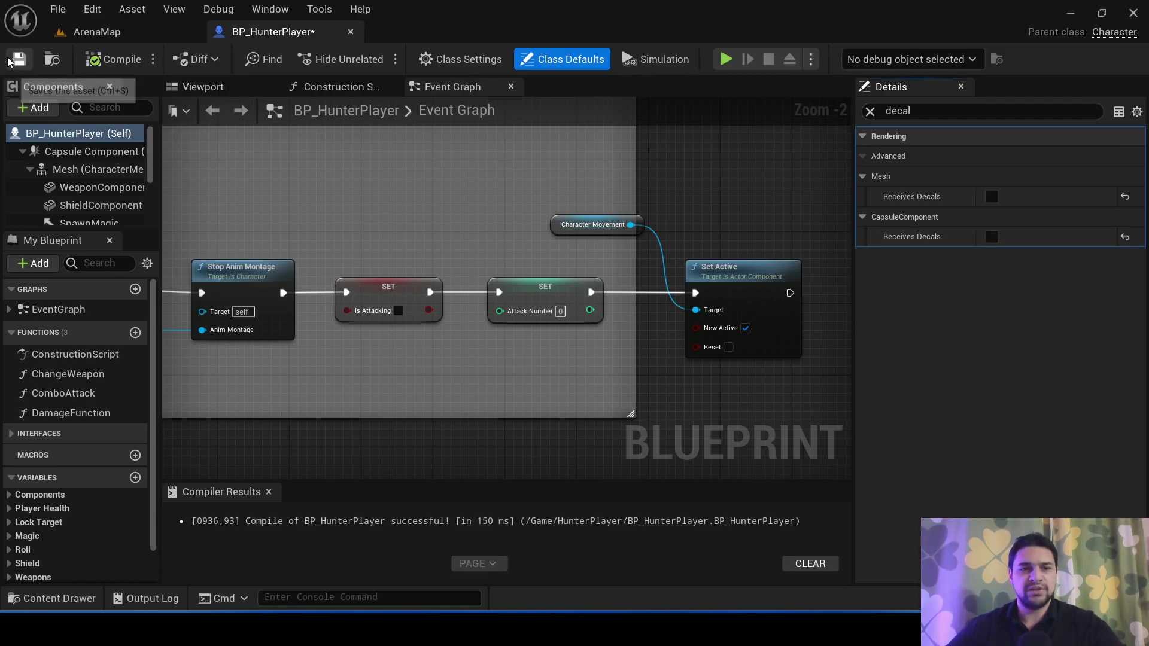
left_click(137, 40)
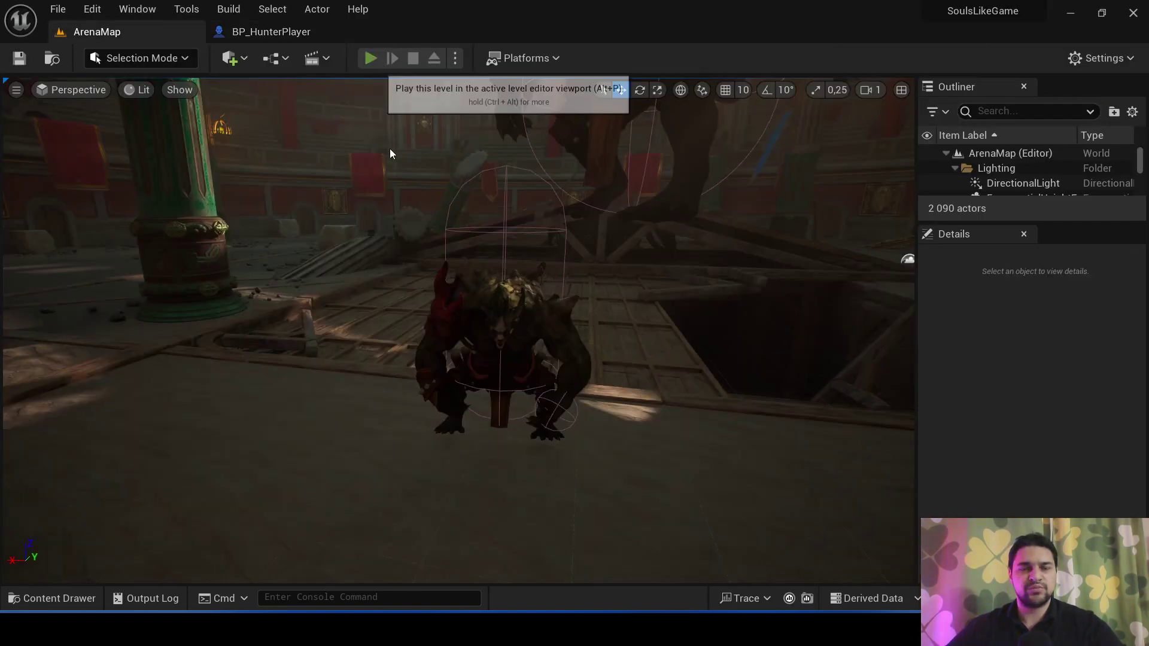
Step: Test-play the arena against the Hellwud boss, stop, and save ArenaMap
left_click(384, 64)
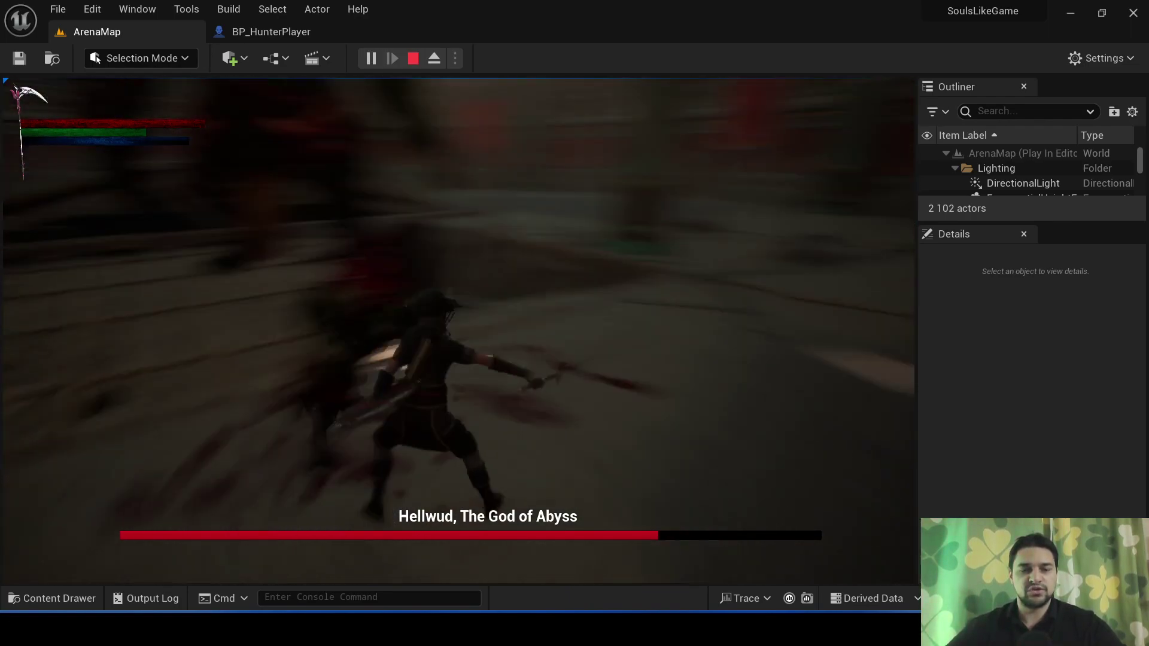
key("Escape")
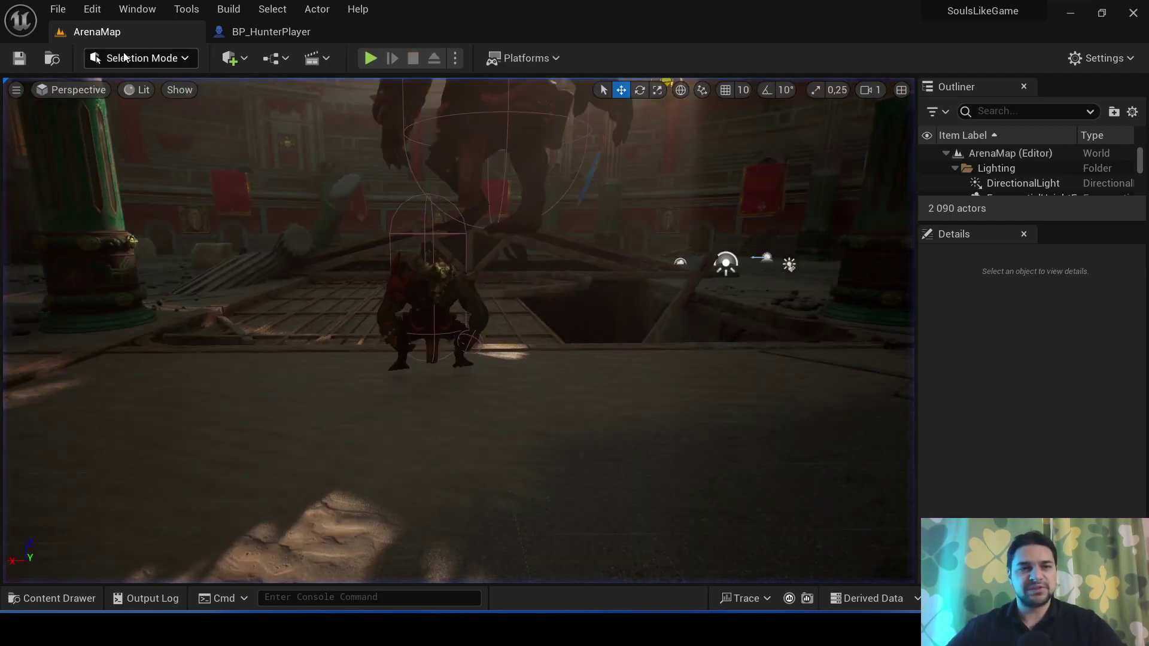
left_click(20, 58)
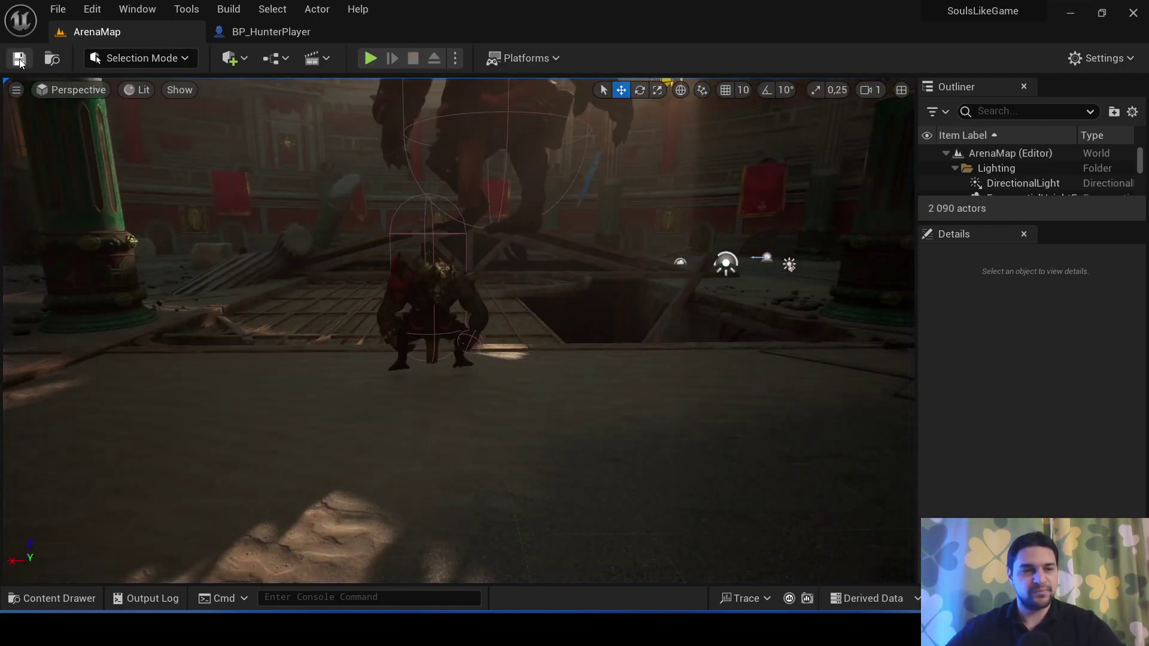
right_click_drag(464, 217, 443, 221)
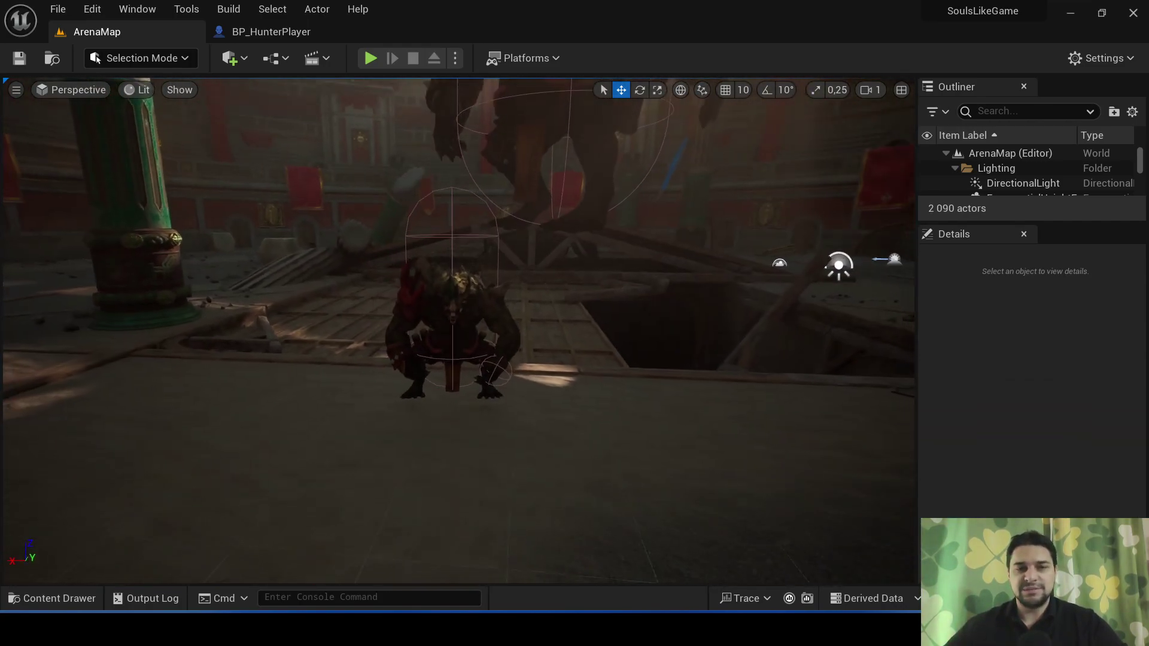
key("ctrl+space")
Step: In GameInfo, create a Blueprint Class with parent CameraShakeBase named BP_CameraShake
scroll(84, 502, "up", 2)
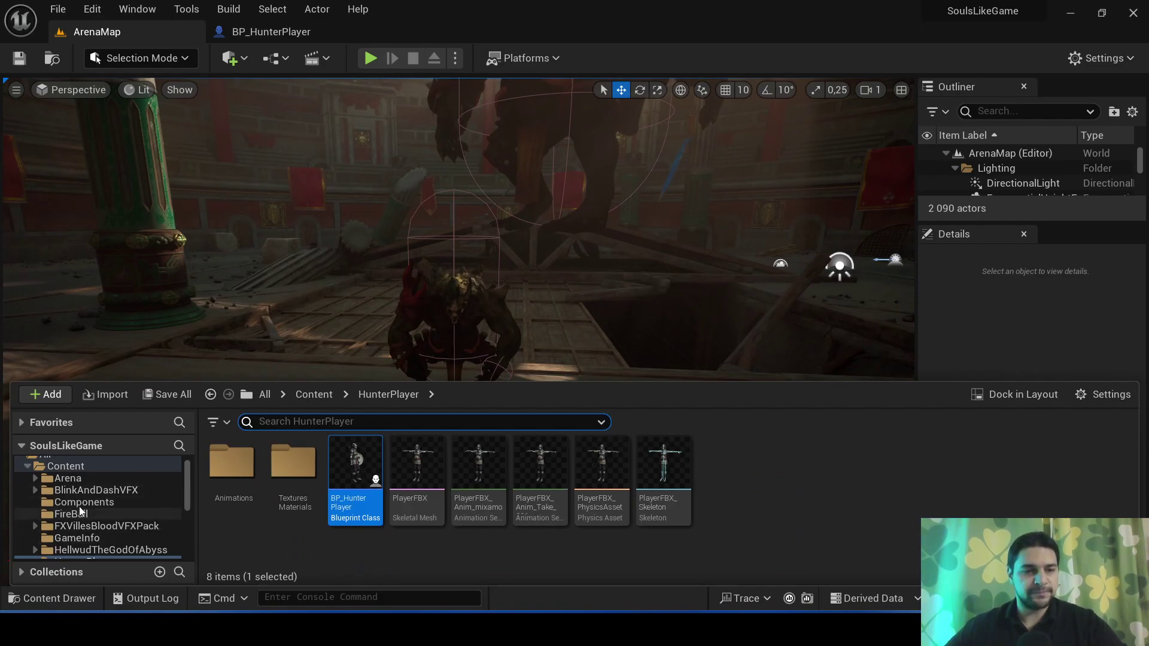
left_click(77, 535)
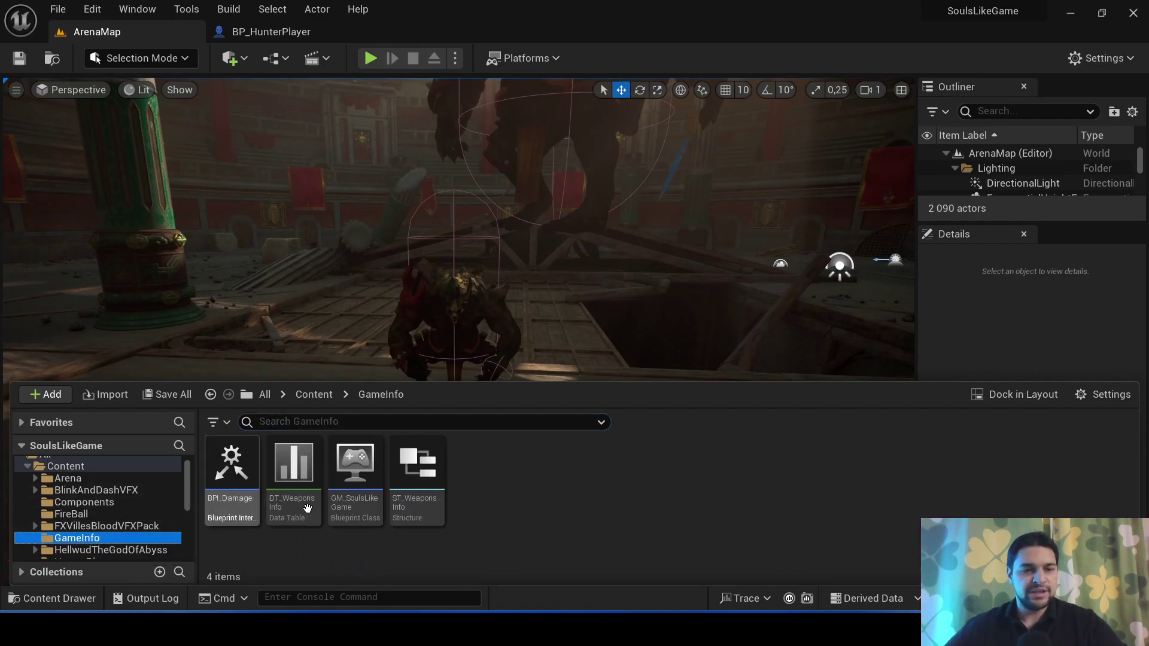
right_click(482, 461)
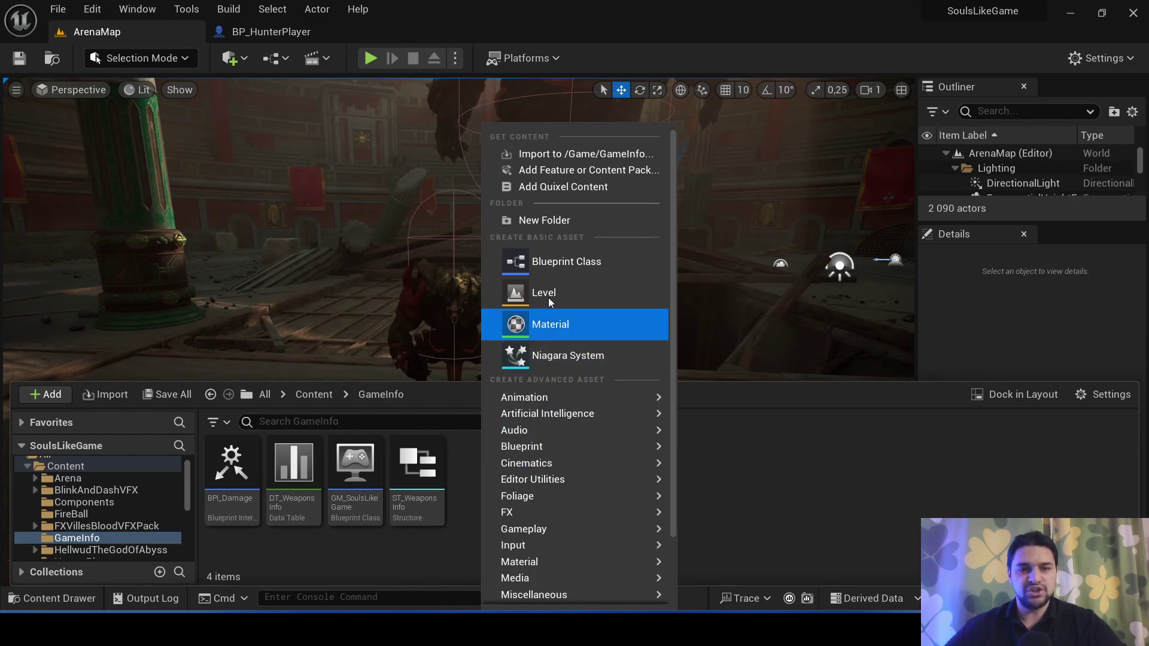
left_click(559, 264)
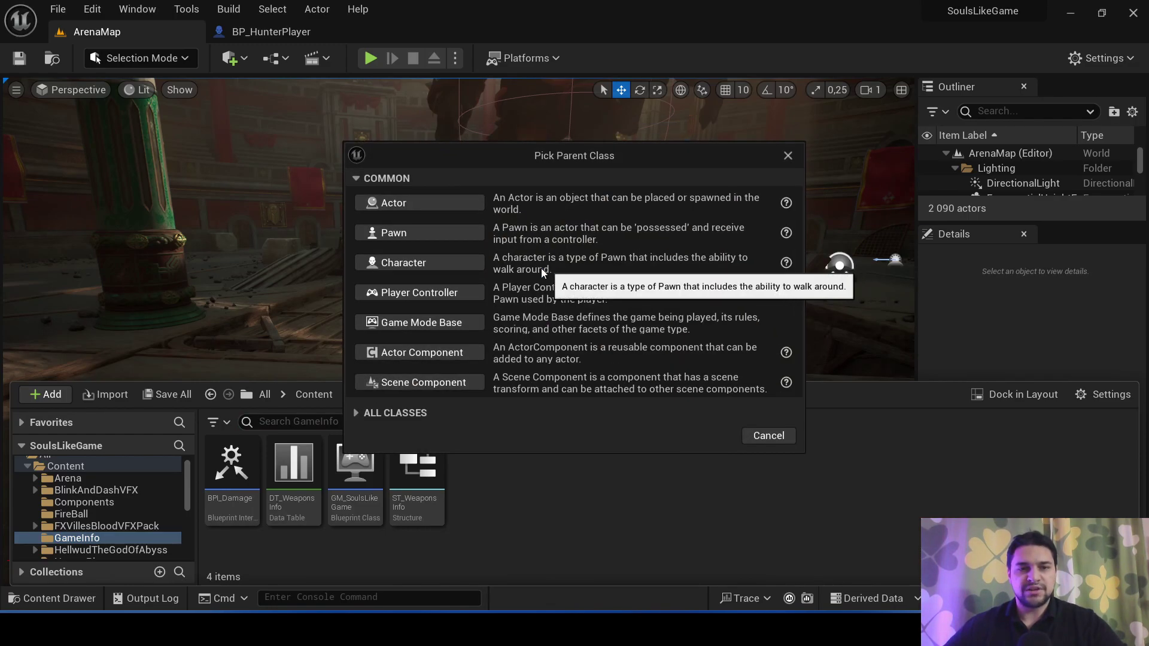
left_click(379, 414)
left_click_drag(482, 157, 372, 59)
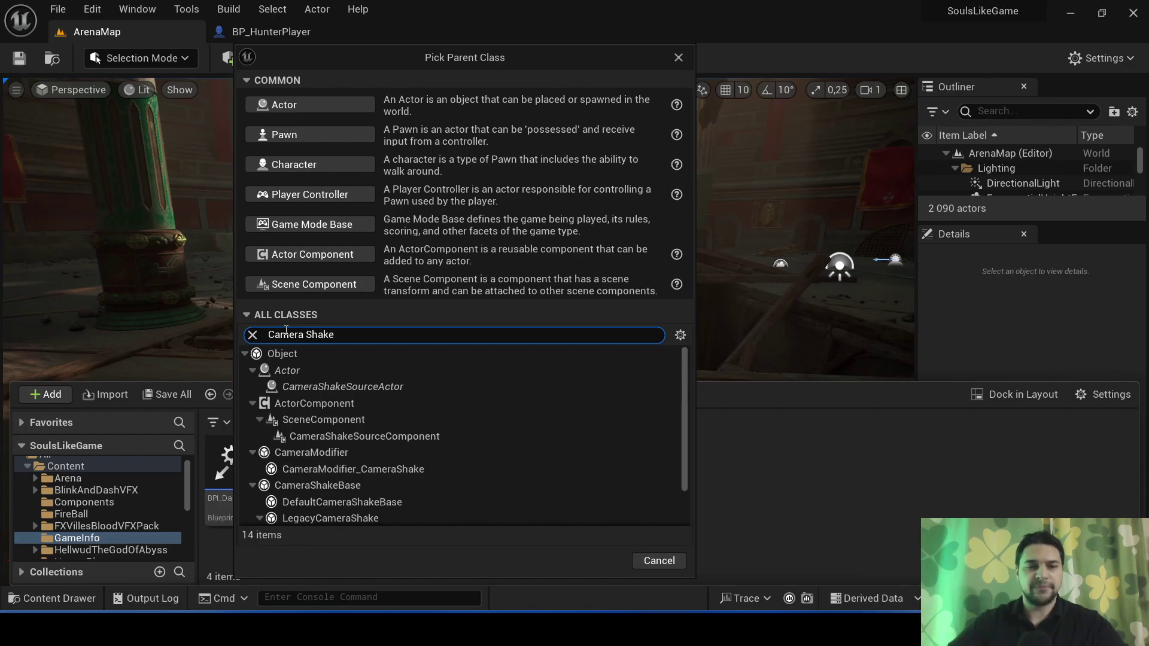
scroll(357, 417, "down", 1)
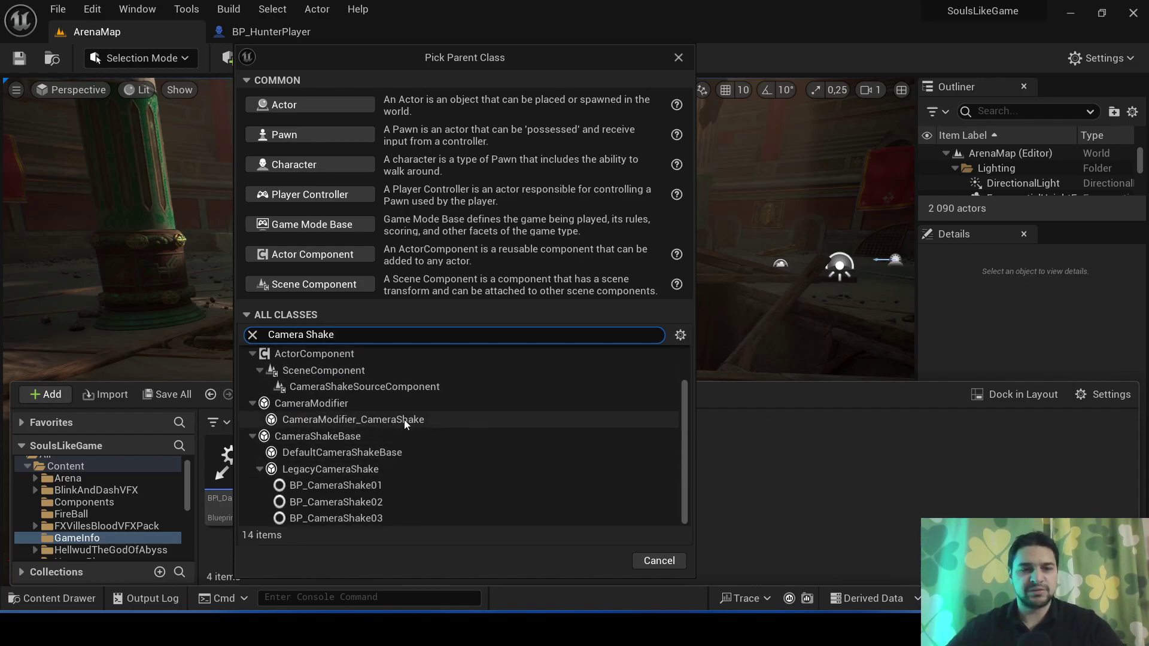
left_click(312, 443)
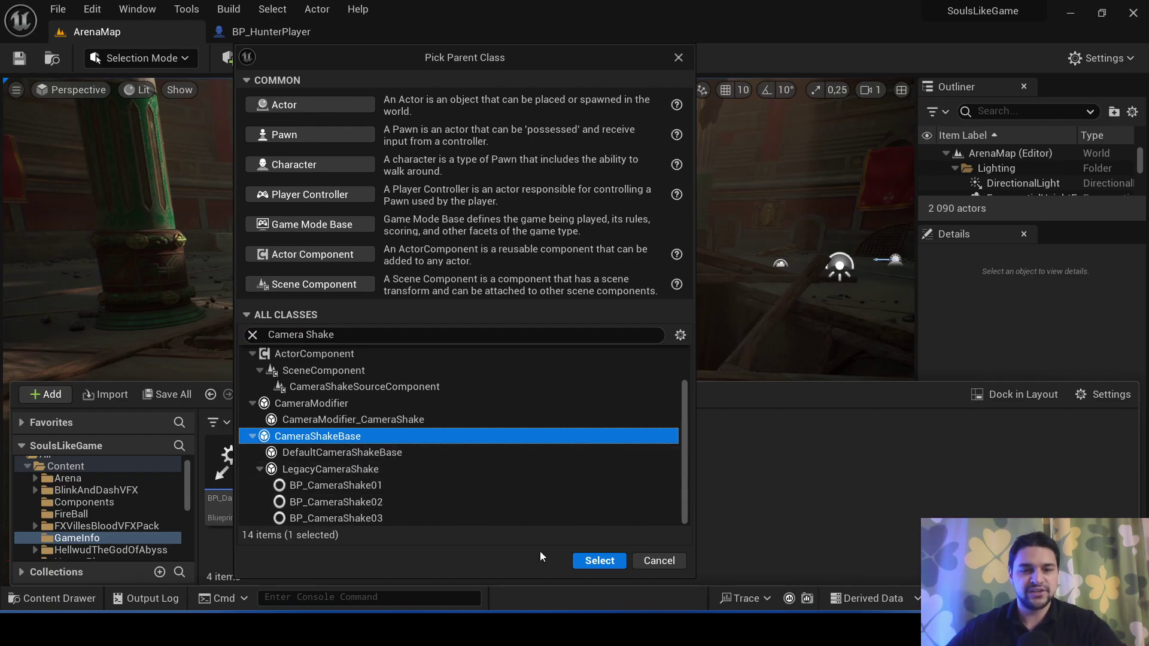
left_click(600, 561)
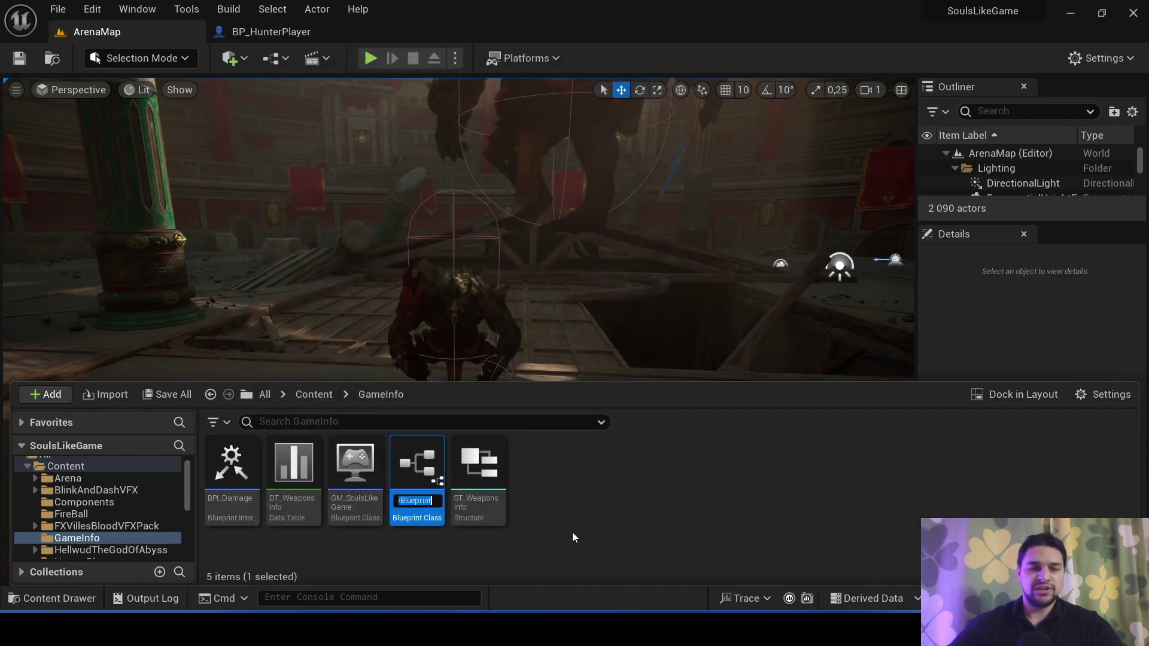
type("BP_Camera")
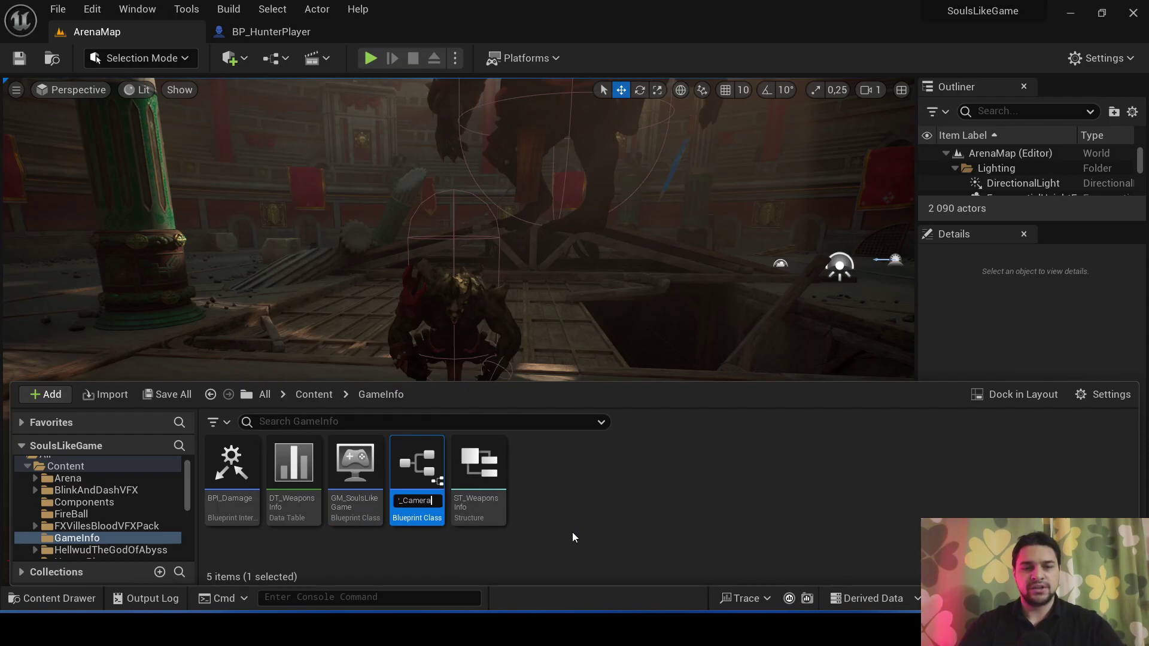
type("Shake")
key("Return")
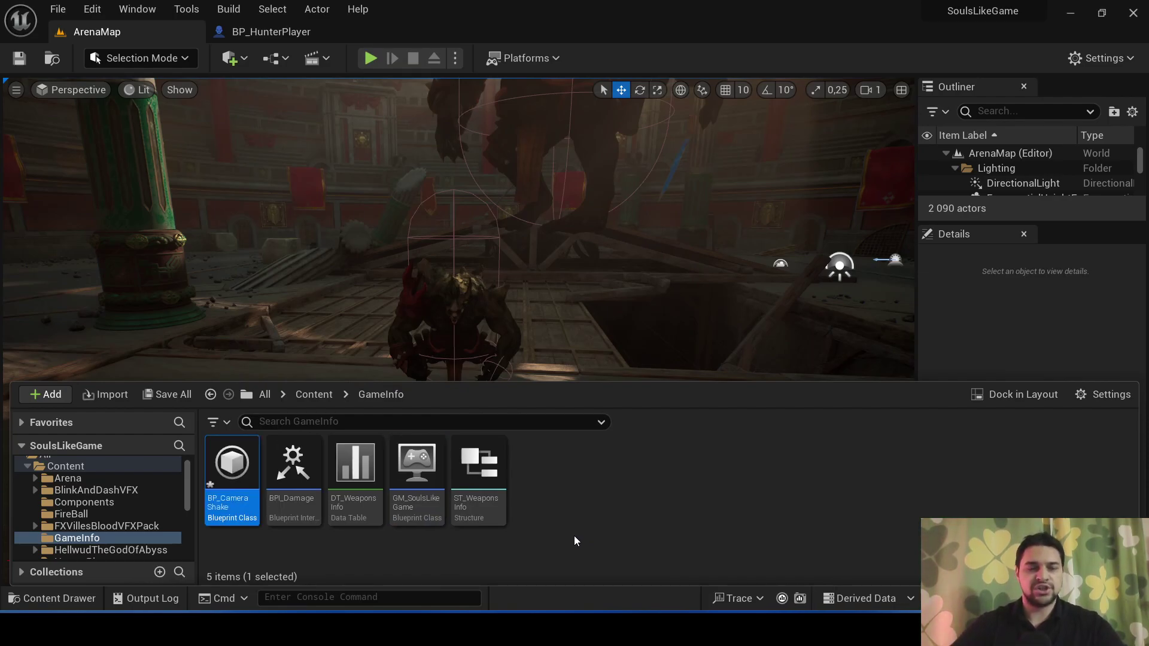
Step: Open BP_CameraShake and choose Wave Oscillator Camera Shake Pattern as its Root Shake Pattern
double_click(232, 467)
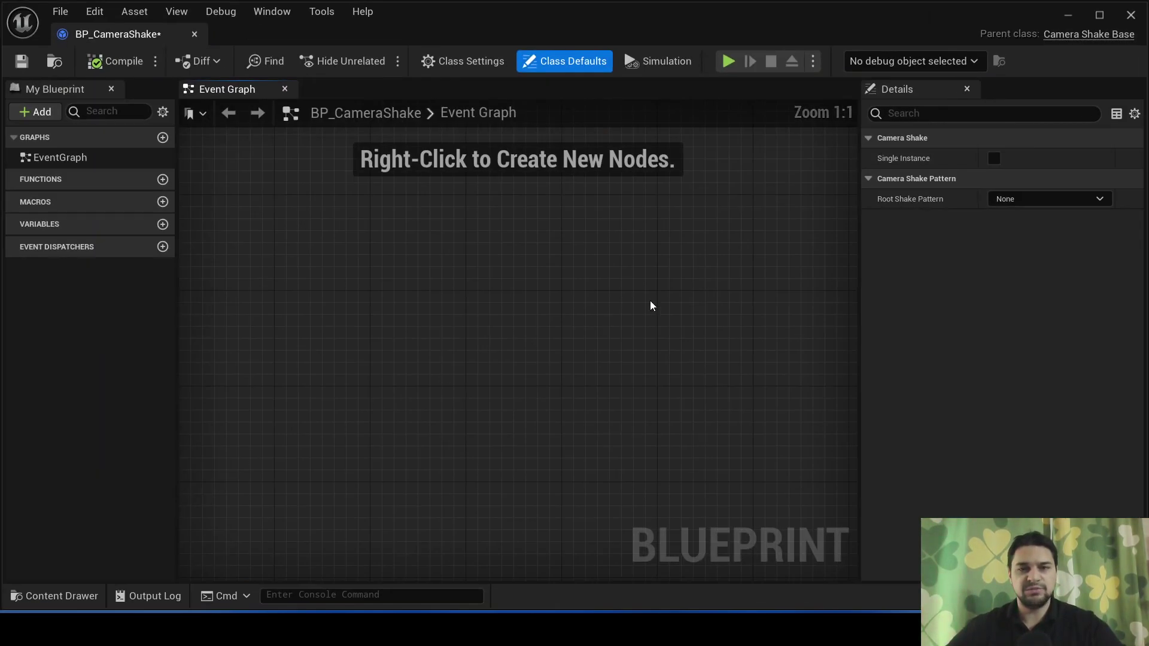
left_click_drag(858, 196, 543, 195)
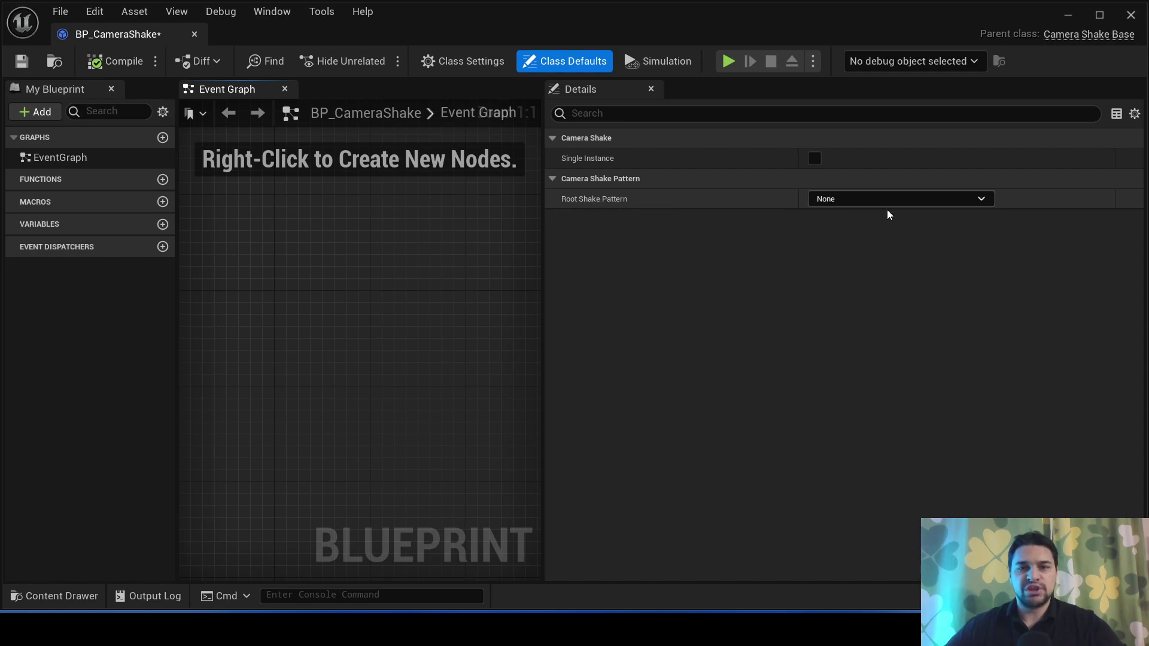
left_click(903, 199)
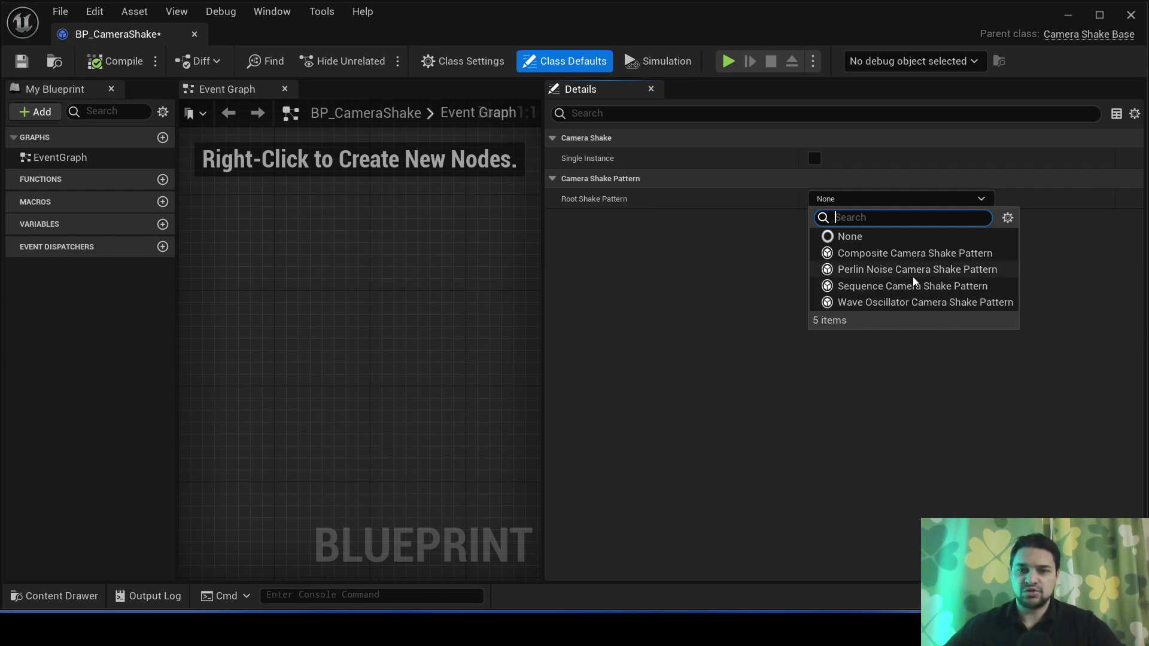
left_click(858, 304)
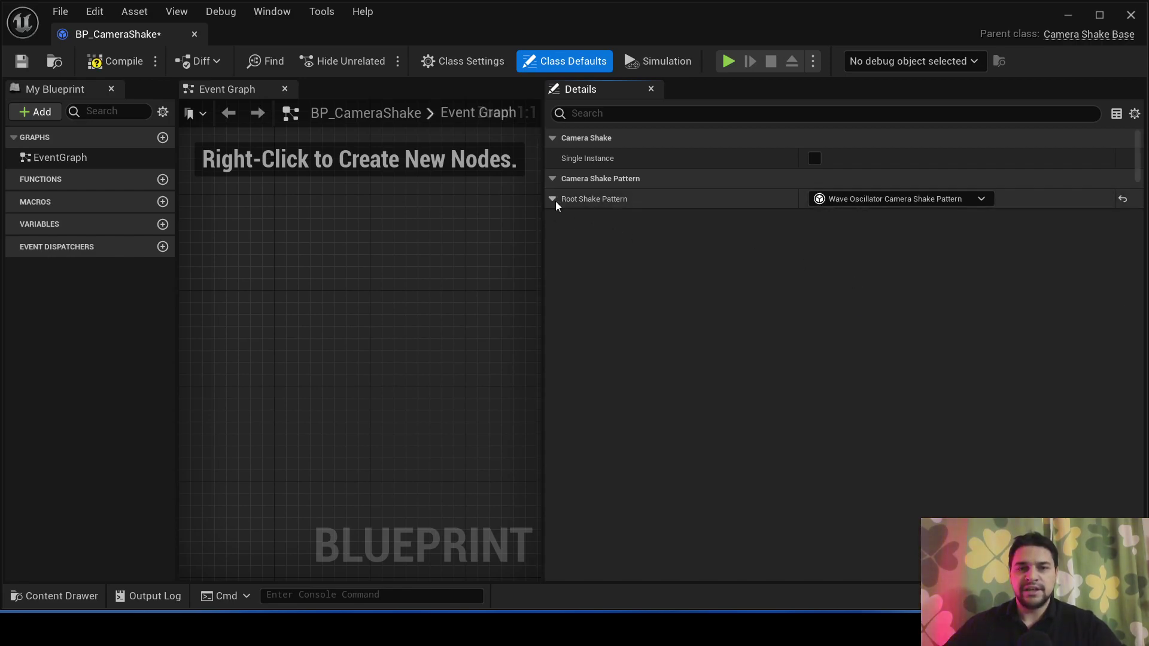
left_click(552, 199)
left_click(564, 219)
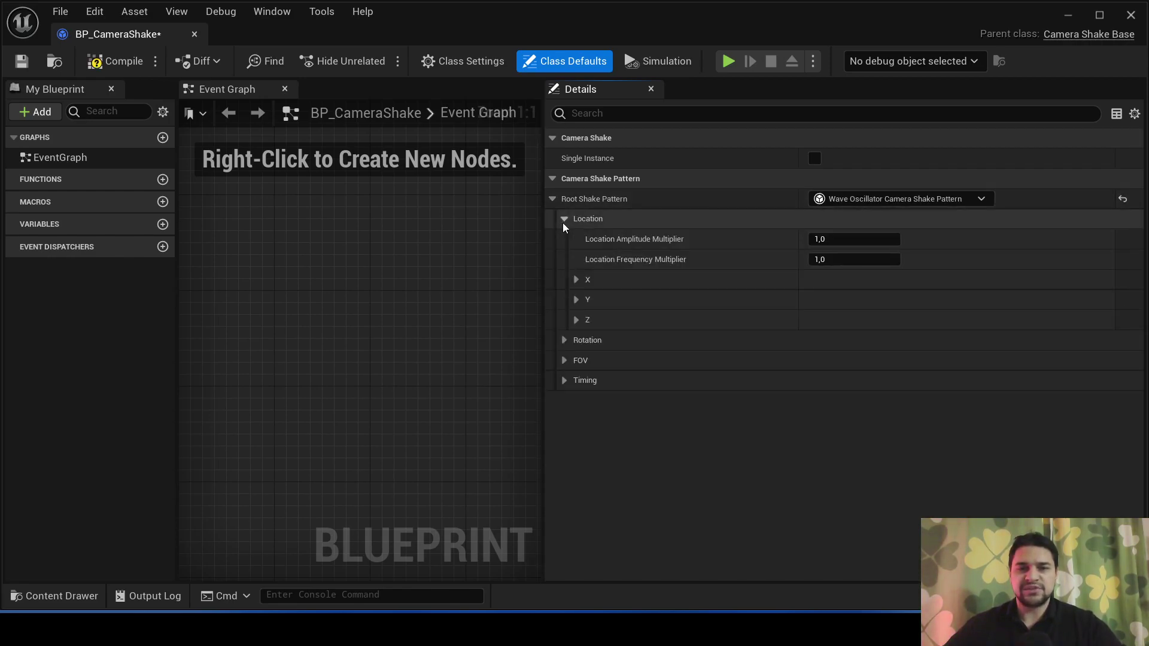
left_click(563, 222)
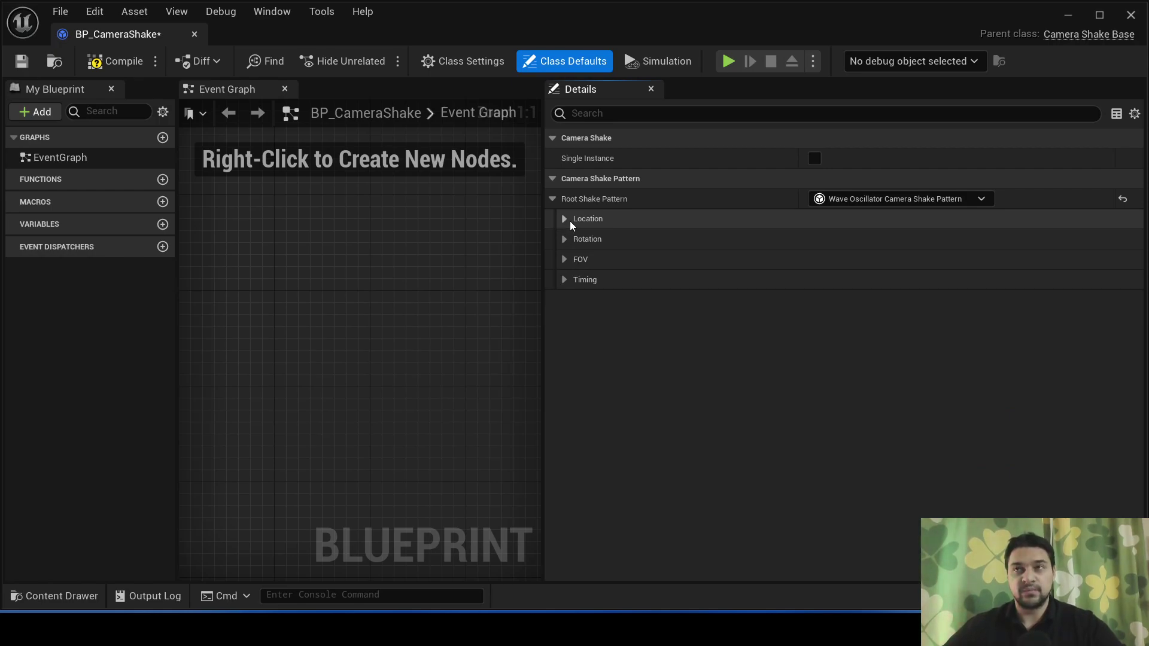
left_click(566, 222)
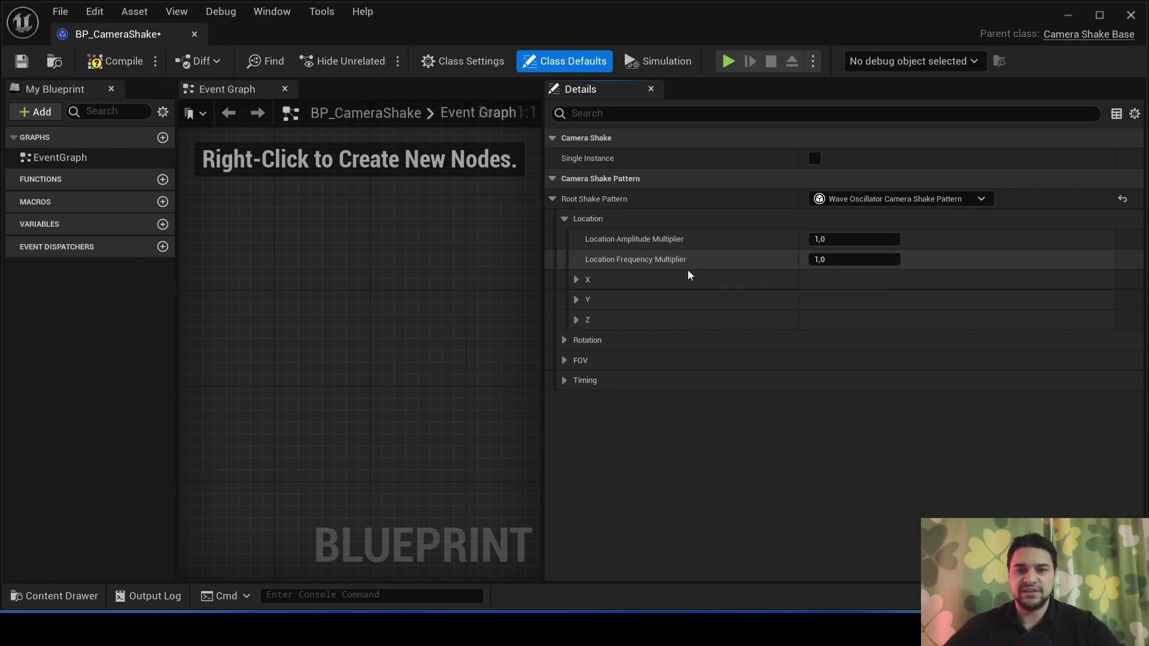
left_click(577, 282)
left_click(577, 282)
left_click(577, 301)
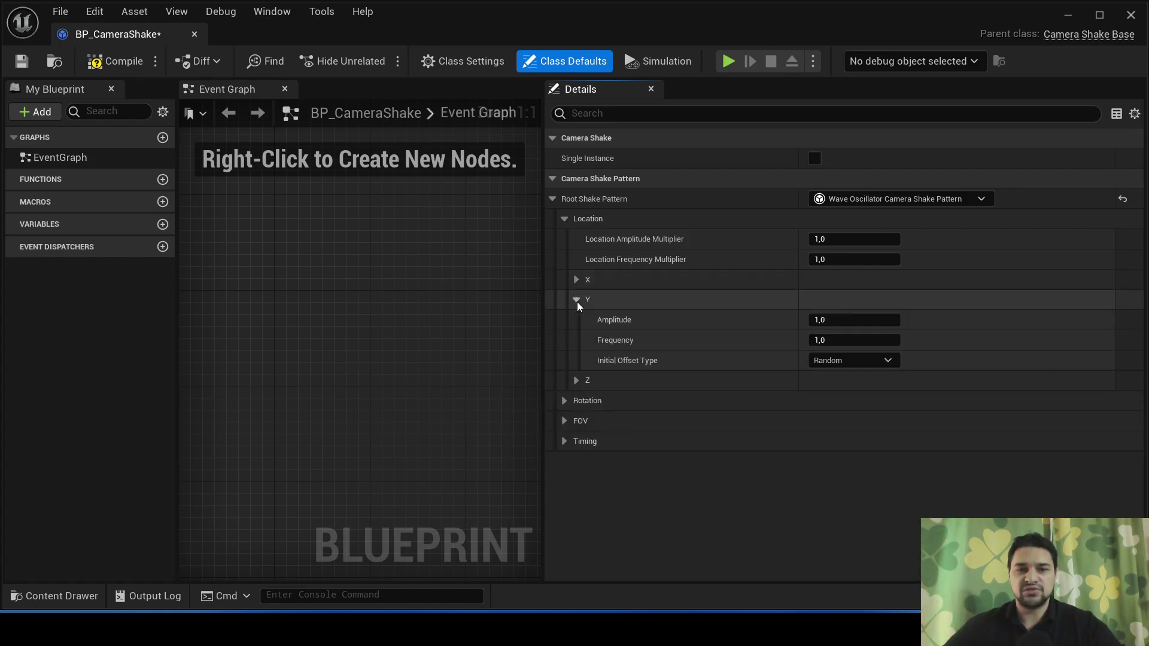
left_click(577, 301)
left_click(577, 321)
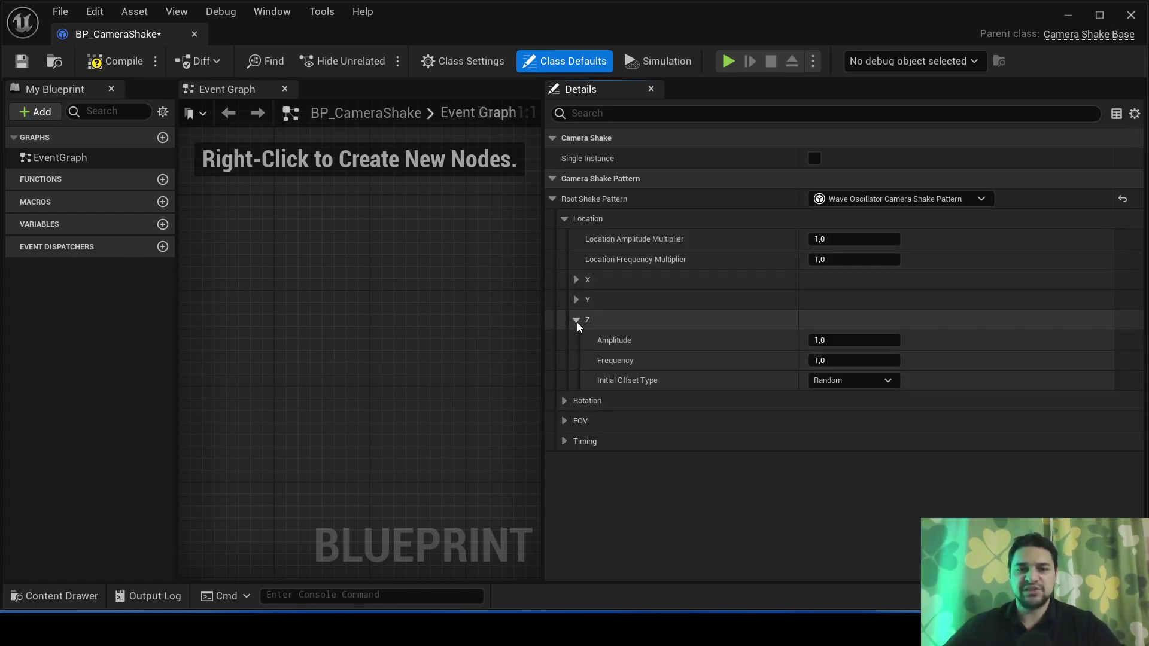
left_click(577, 321)
left_click(564, 340)
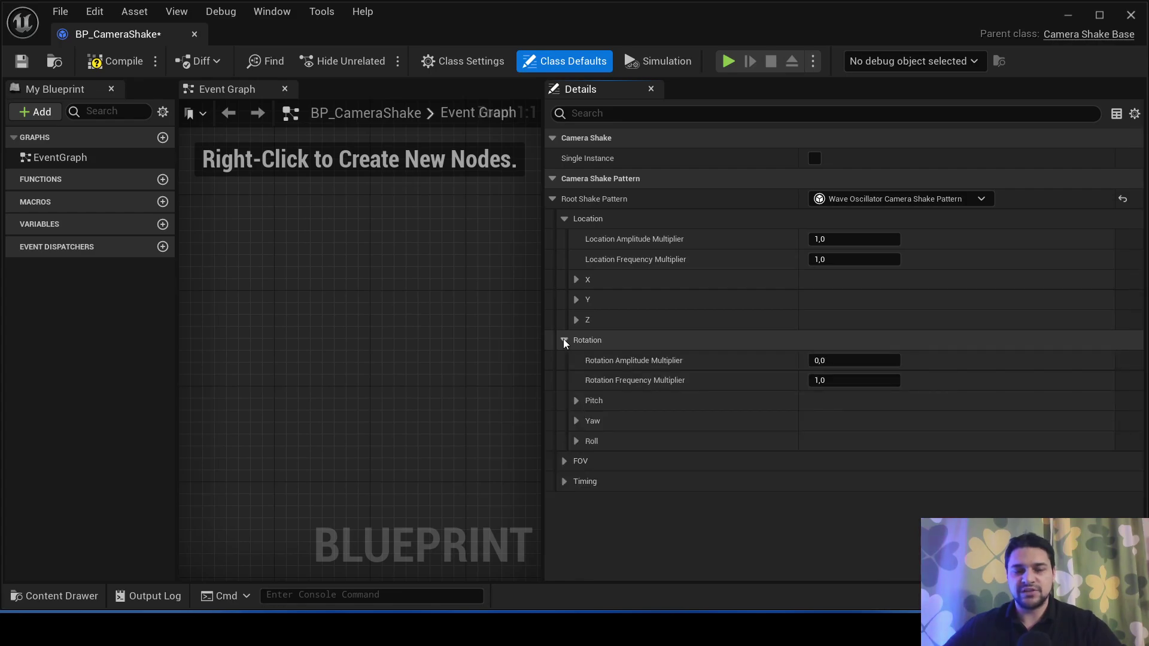
left_click(564, 340)
left_click(564, 359)
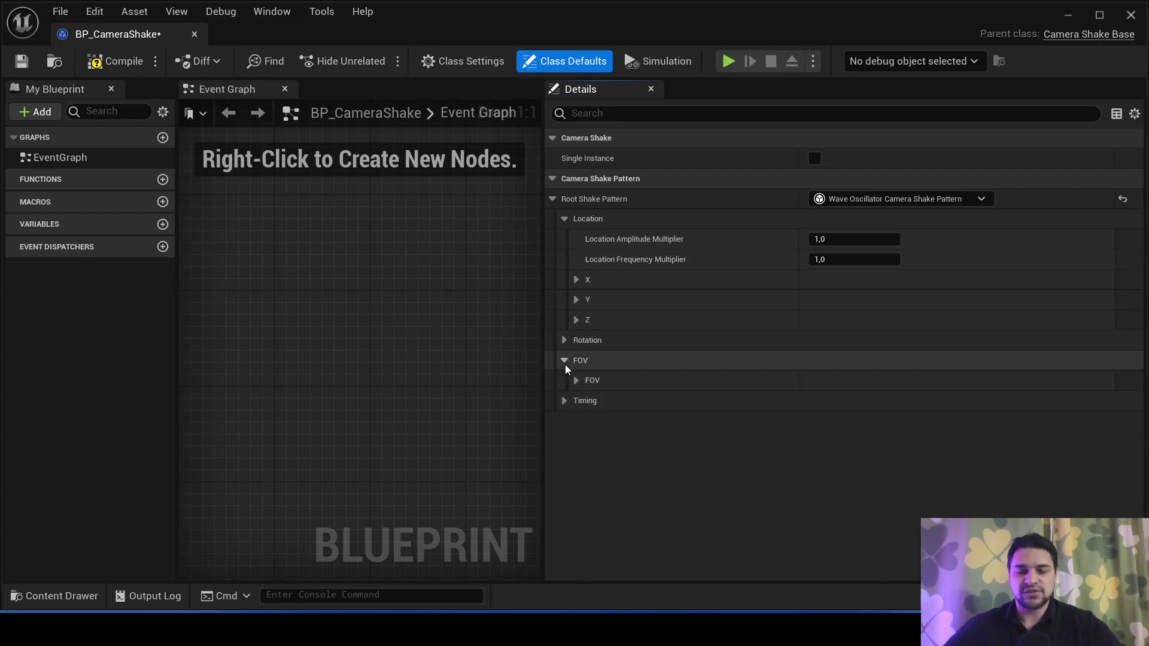
left_click(564, 361)
left_click(565, 381)
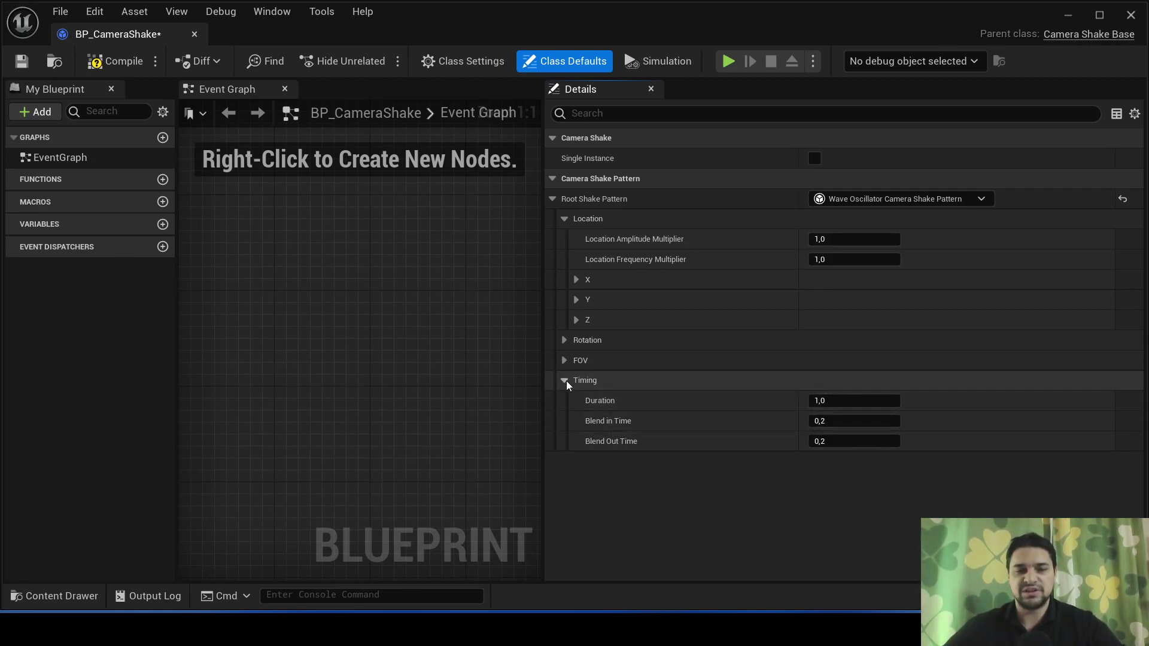
left_click(565, 382)
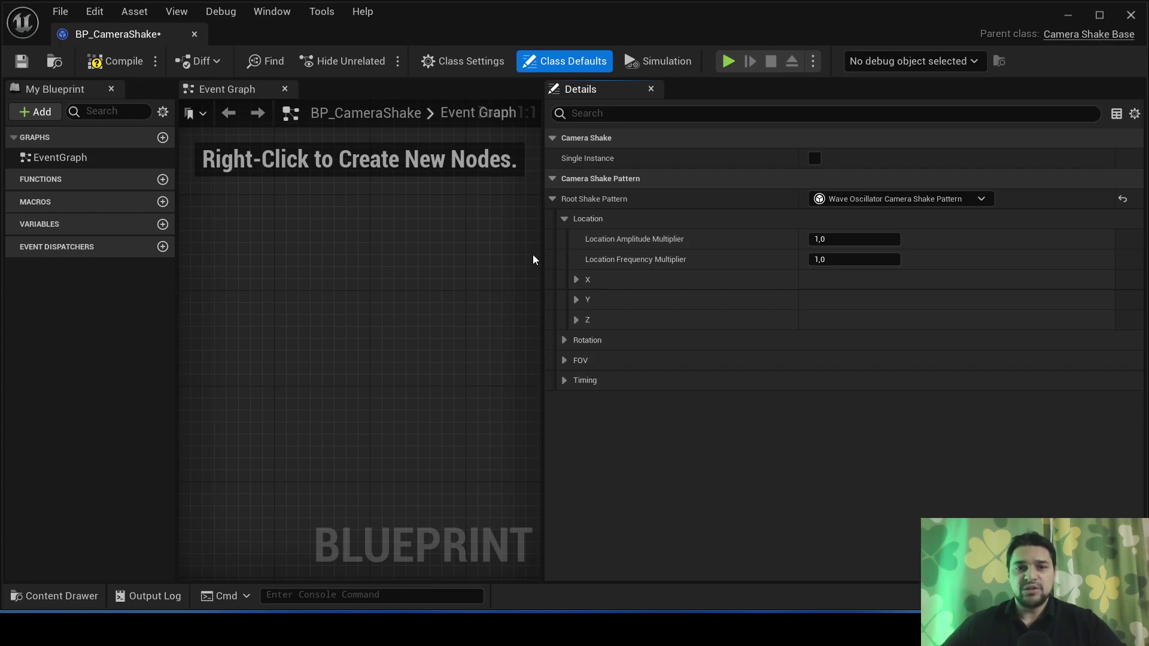
left_click_drag(544, 304, 683, 334)
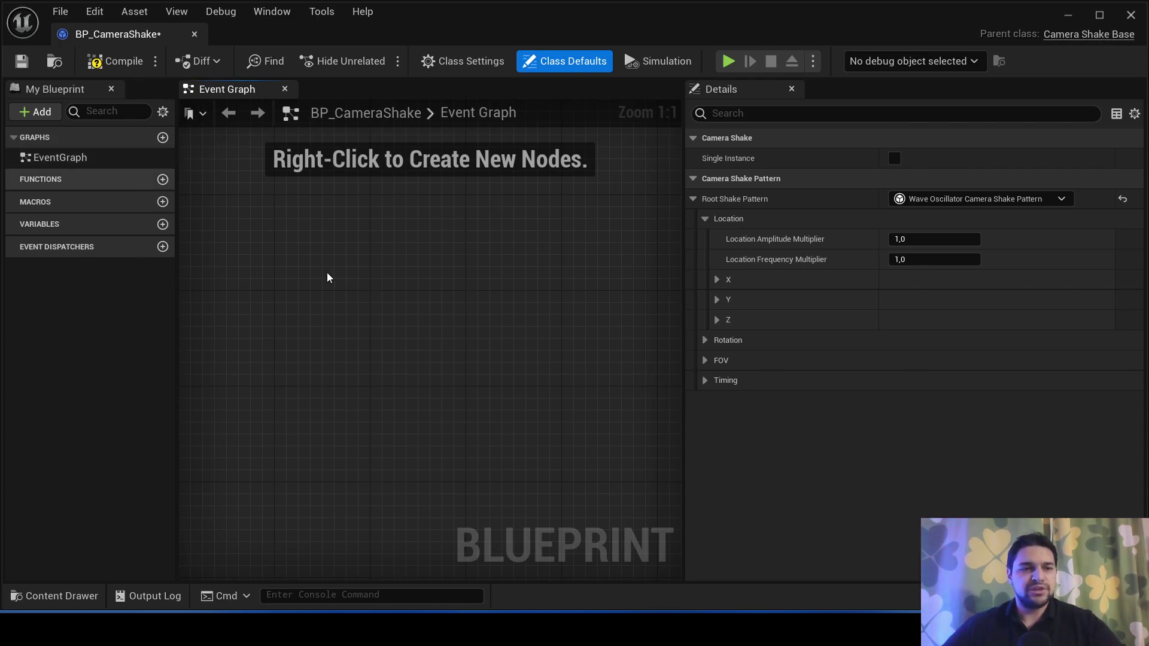
left_click(476, 62)
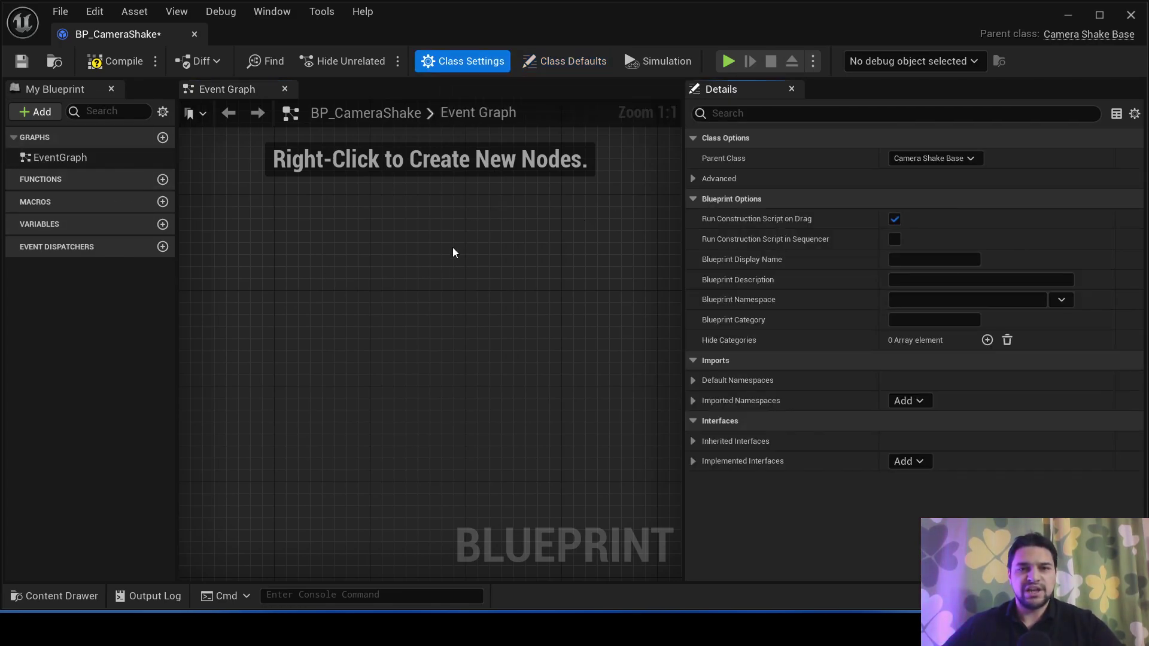
left_click(84, 158)
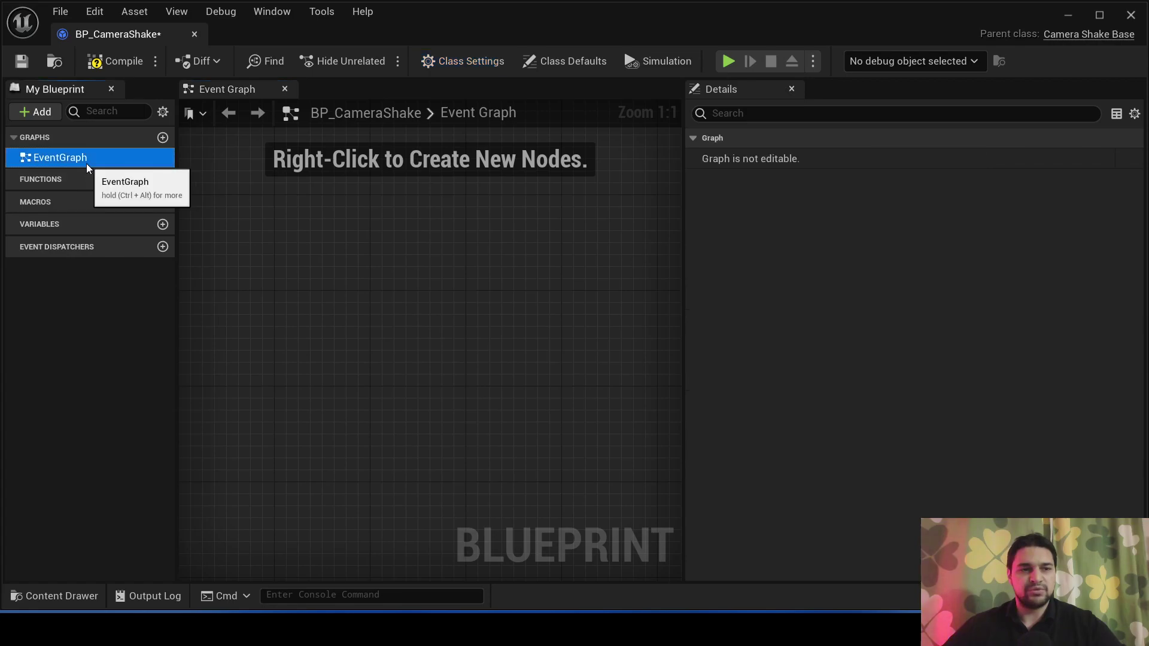
left_click(392, 263)
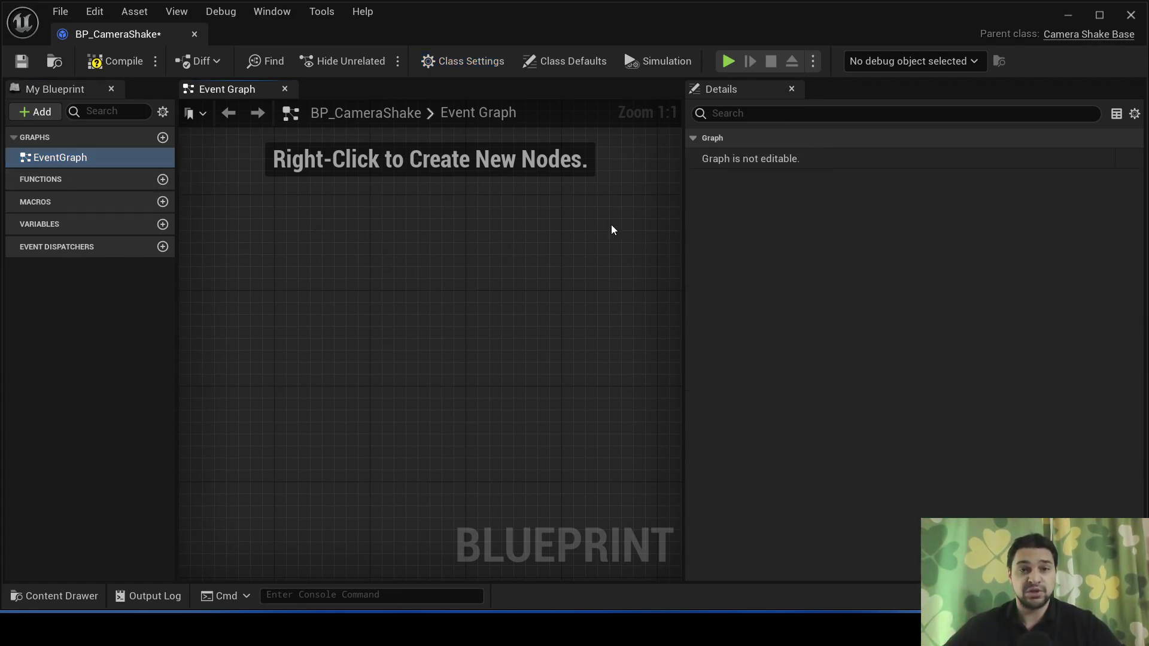
left_click(562, 63)
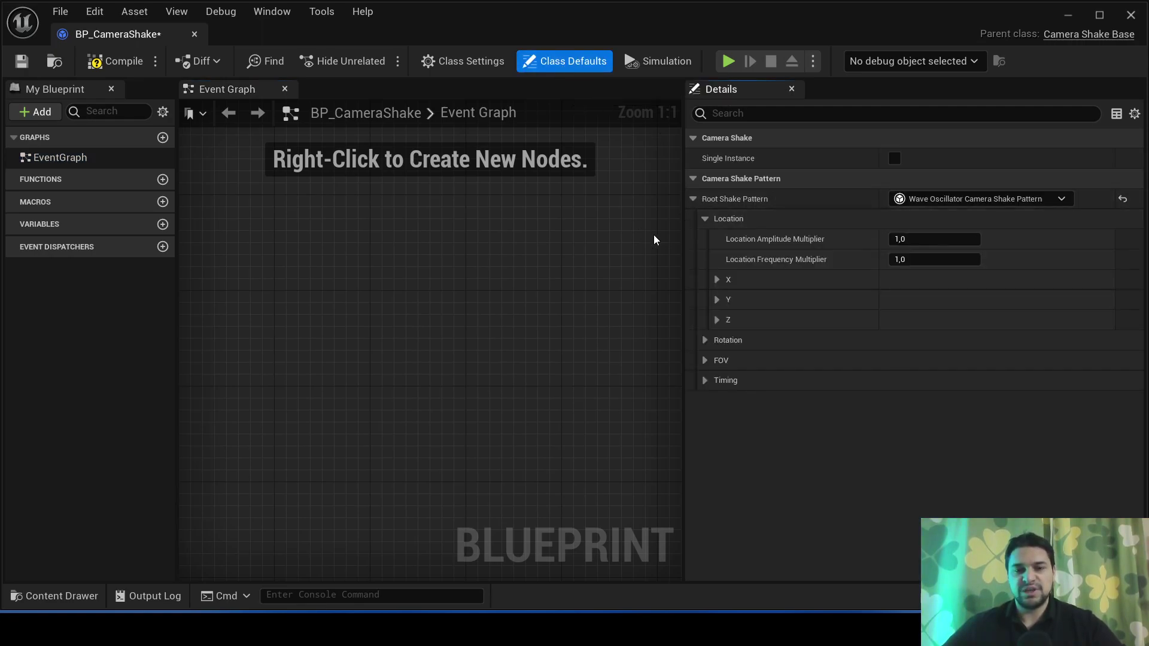
Step: Give BP_CameraShake Duration 0,2, location amplitude multiplier 30 and frequency multiplier 10, then compile
left_click_drag(683, 232, 566, 230)
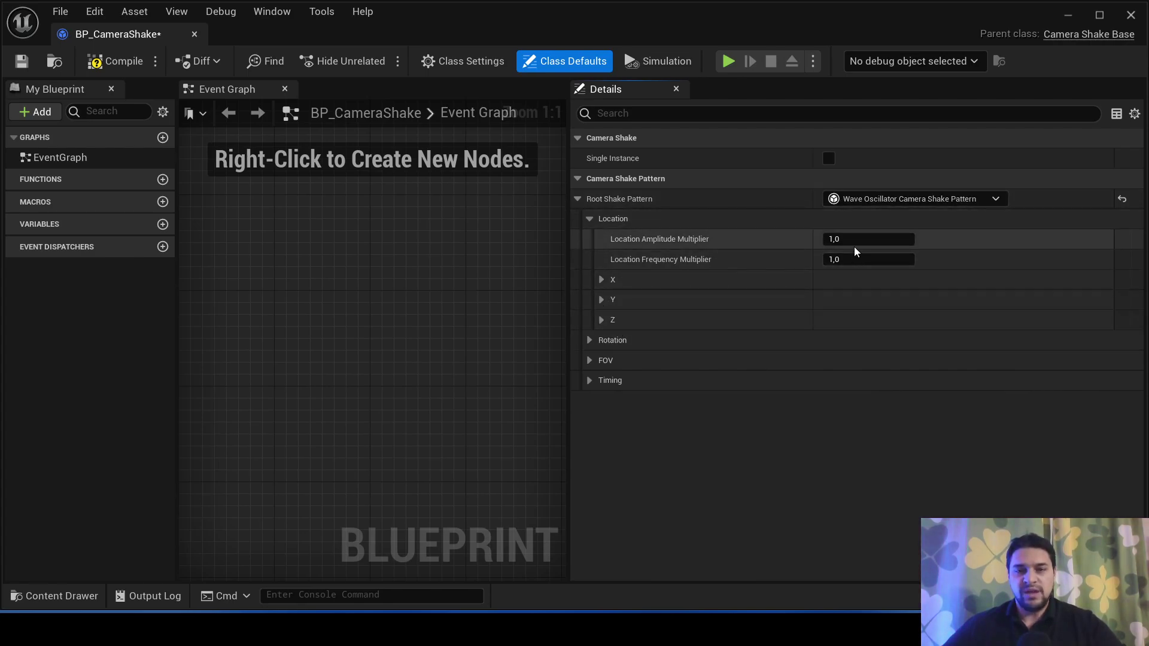
left_click(589, 381)
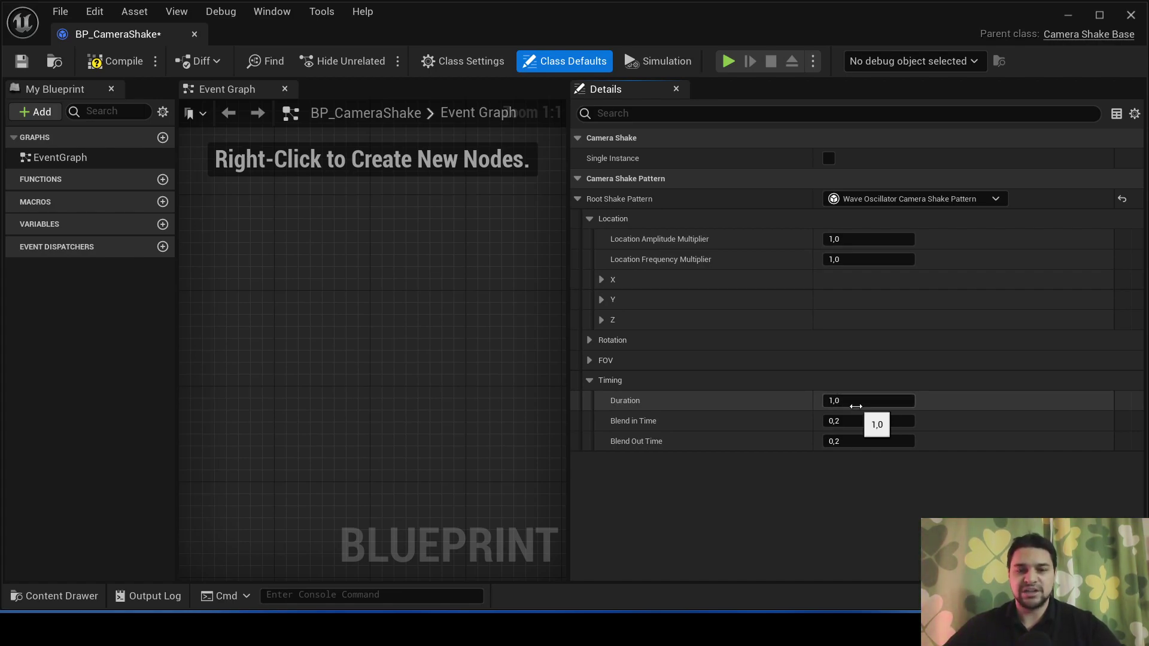
left_click(850, 405)
type("0,2")
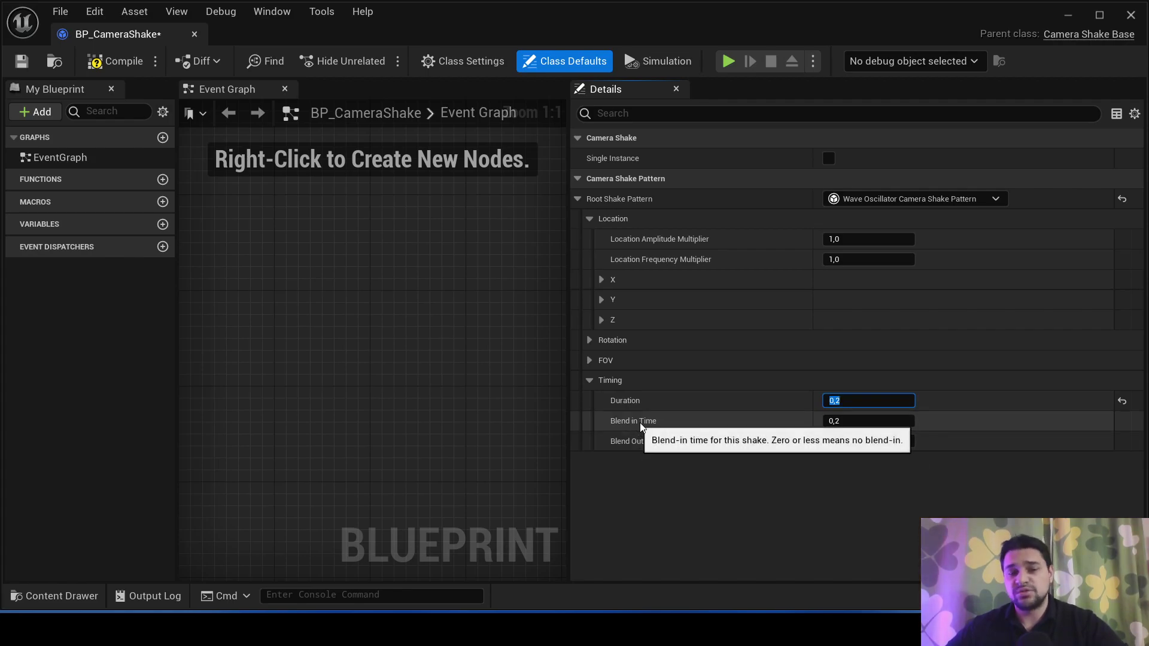
left_click(861, 500)
type("10")
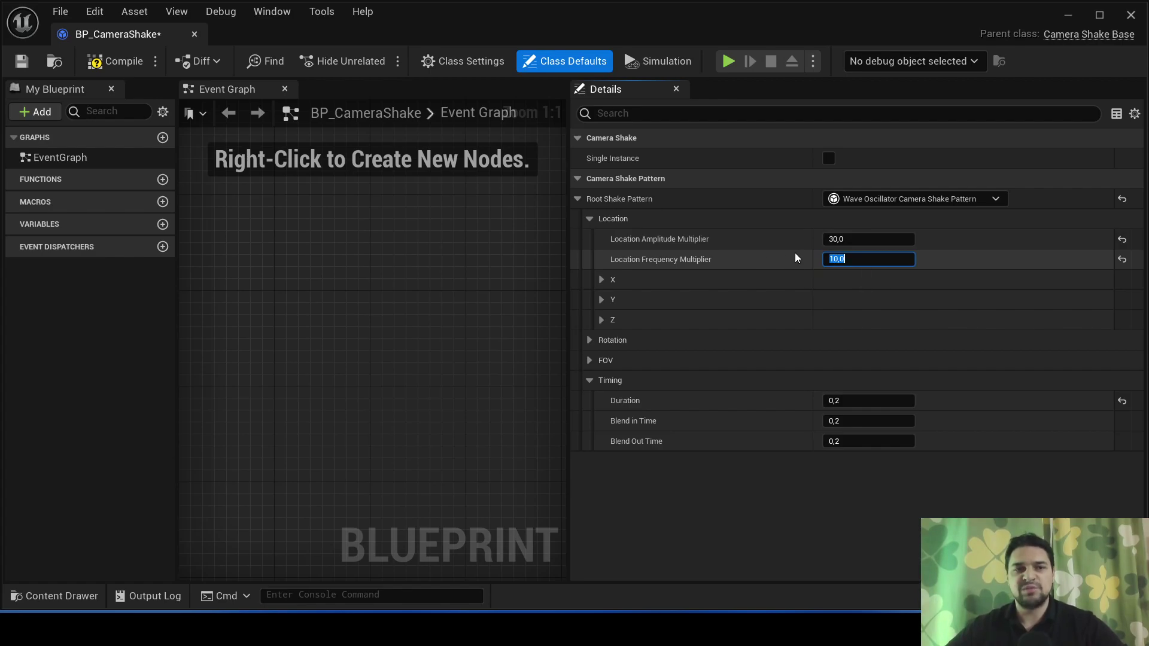
left_click(110, 62)
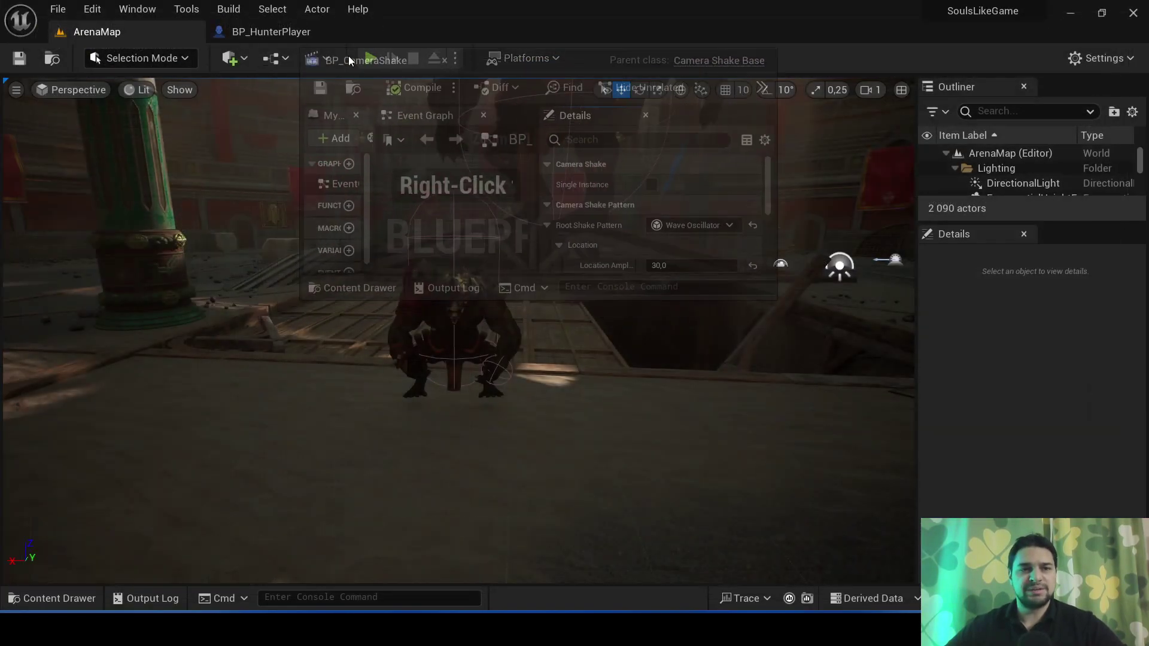
left_click_drag(124, 38, 419, 33)
Step: In BP_HunterPlayer, add an Add Camera Shake Source Component node after the Damage call
left_click(268, 33)
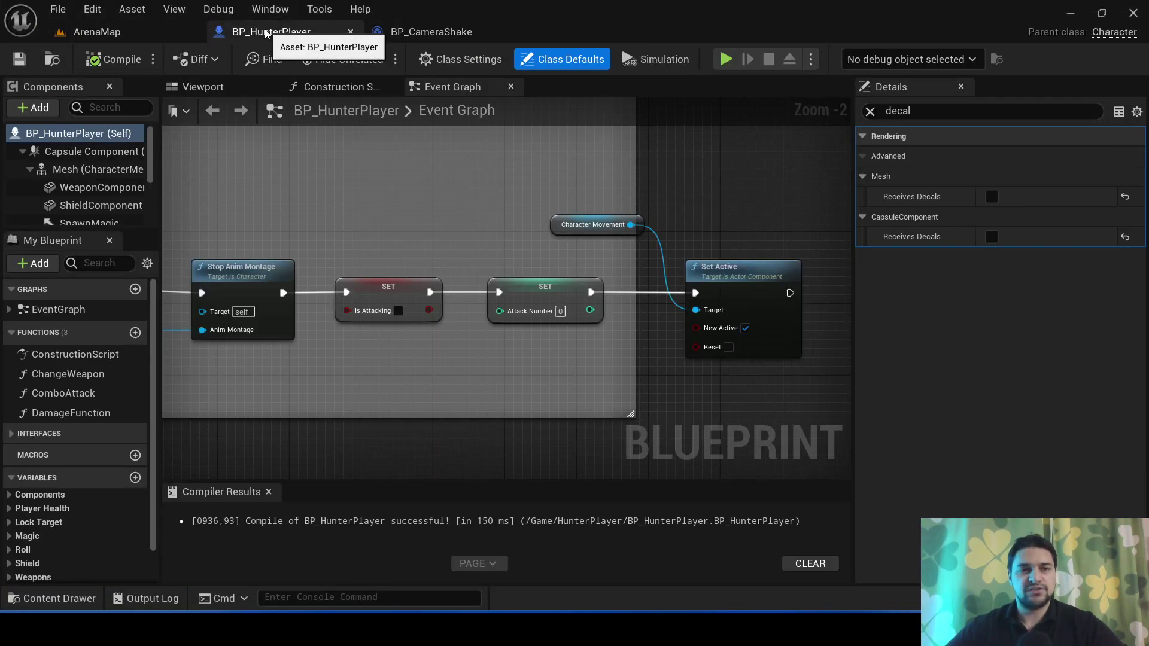
scroll(436, 411, "down", 4)
right_click_drag(436, 410, 823, 312)
scroll(440, 326, "up", 4)
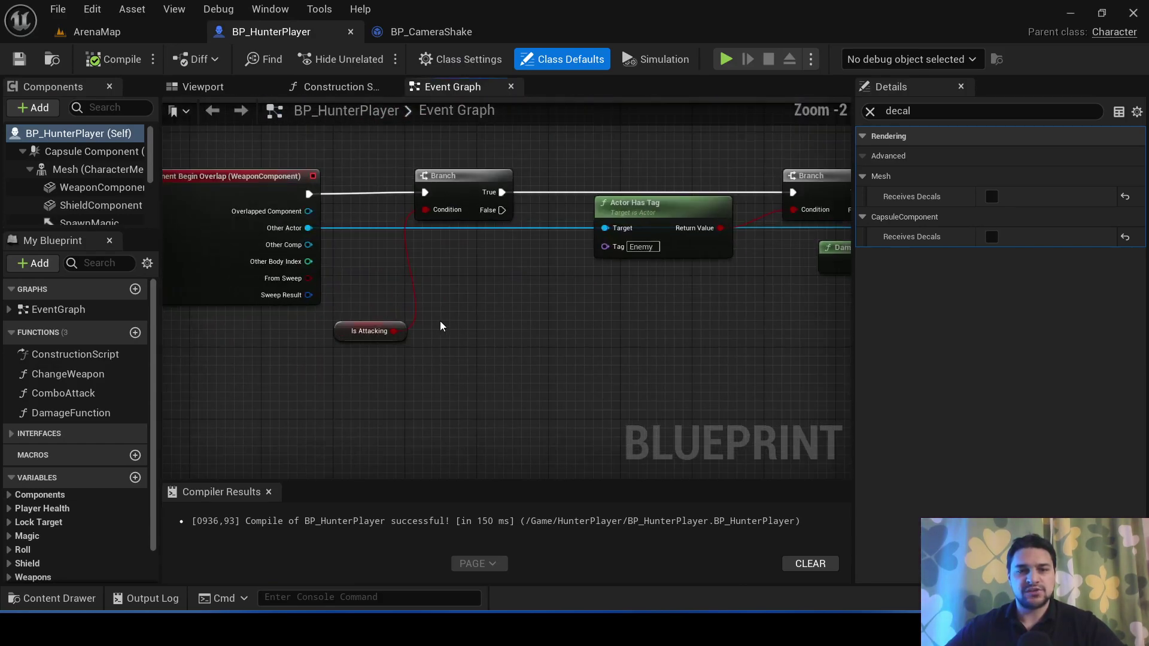
scroll(533, 303, "down", 2)
scroll(533, 184, "up", 3)
left_click(598, 161)
scroll(694, 216, "down", 2)
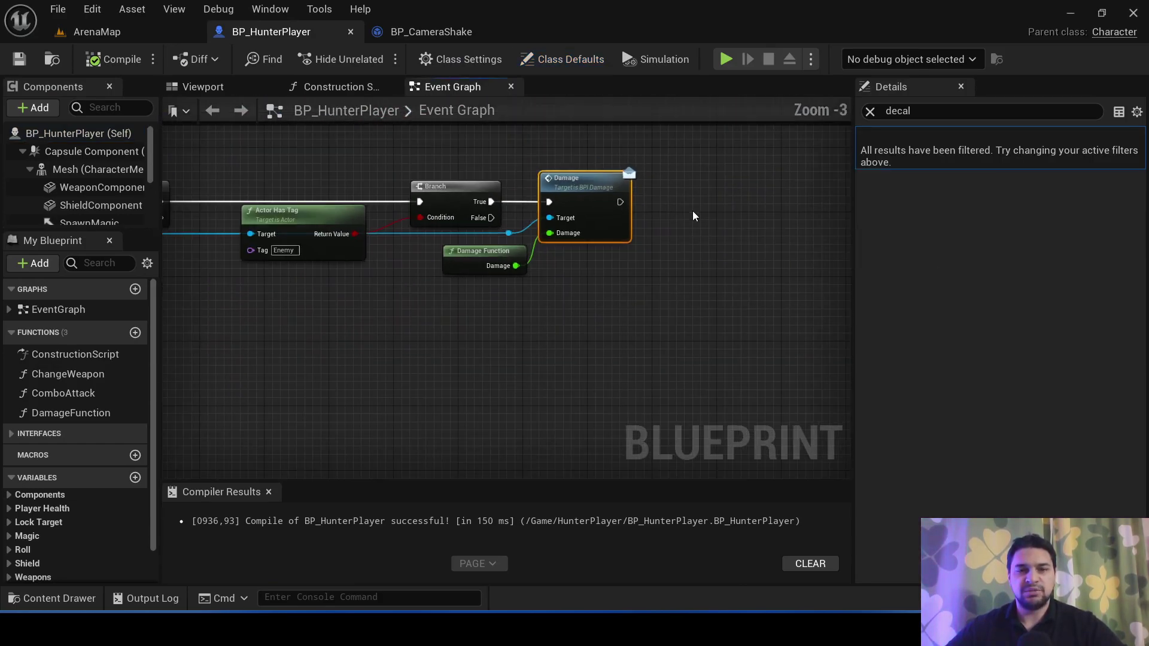
left_click(694, 216)
right_click_drag(694, 216, 579, 282)
scroll(579, 282, "up", 1)
scroll(596, 280, "up", 1)
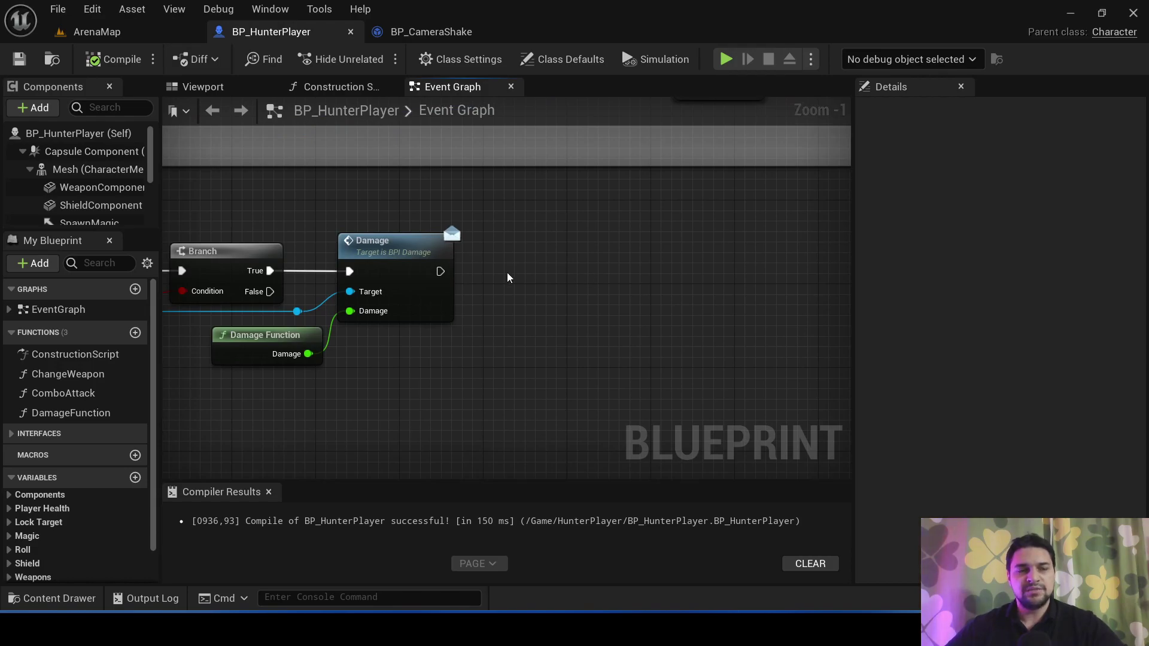
left_click_drag(440, 272, 611, 273)
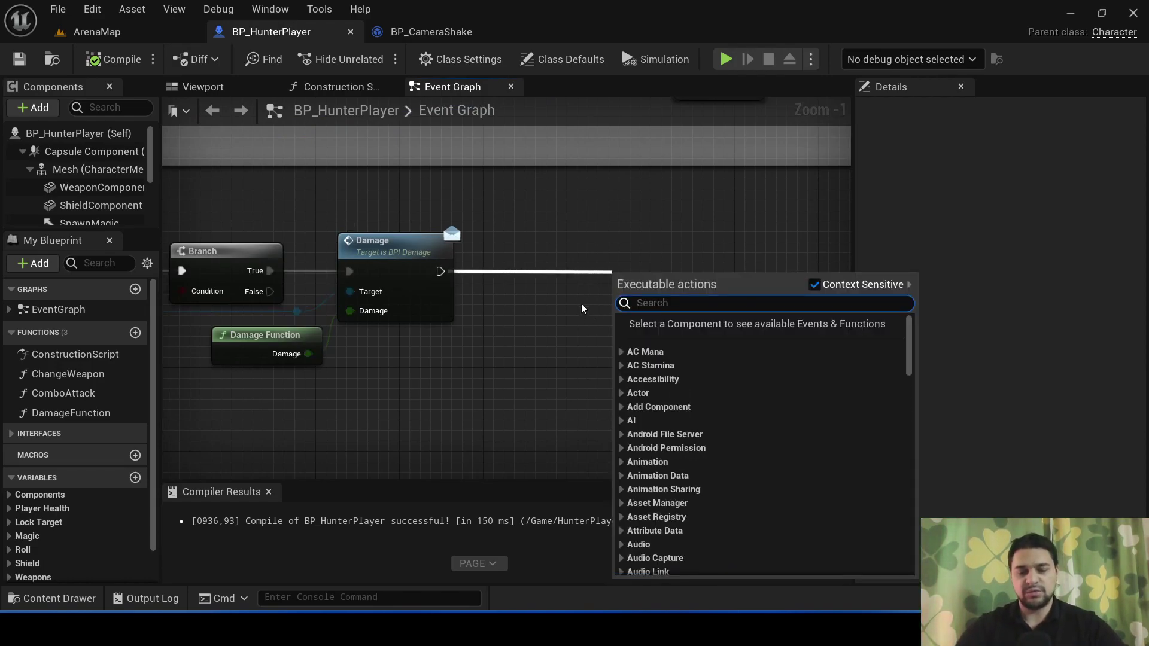
type("Camera")
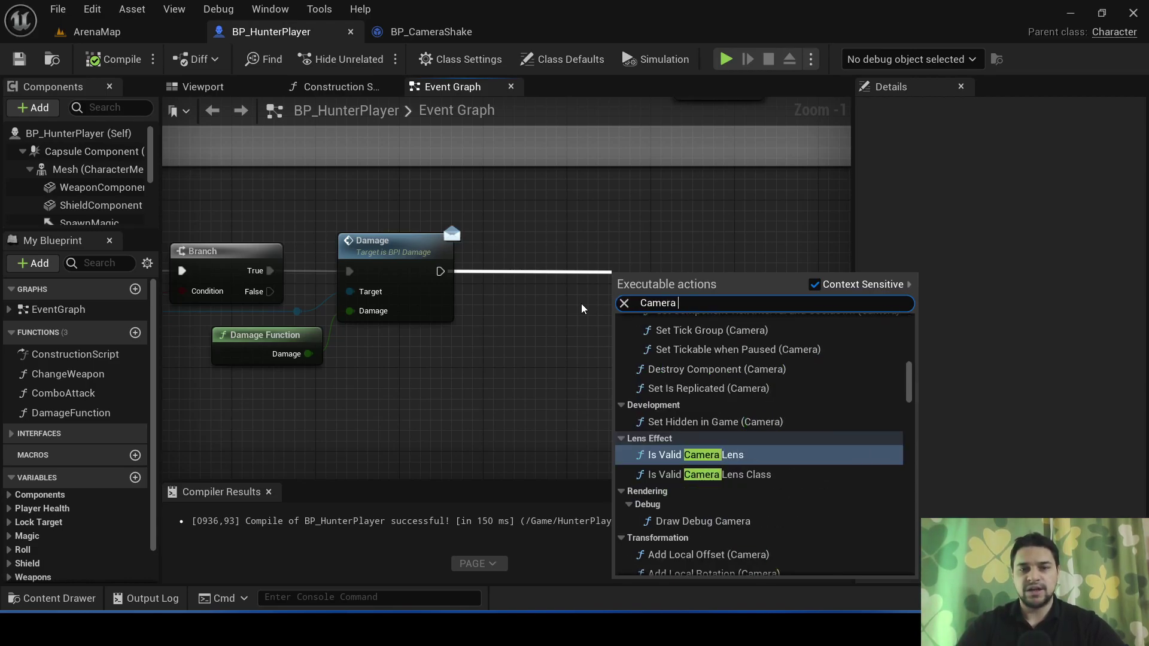
type(" Shake")
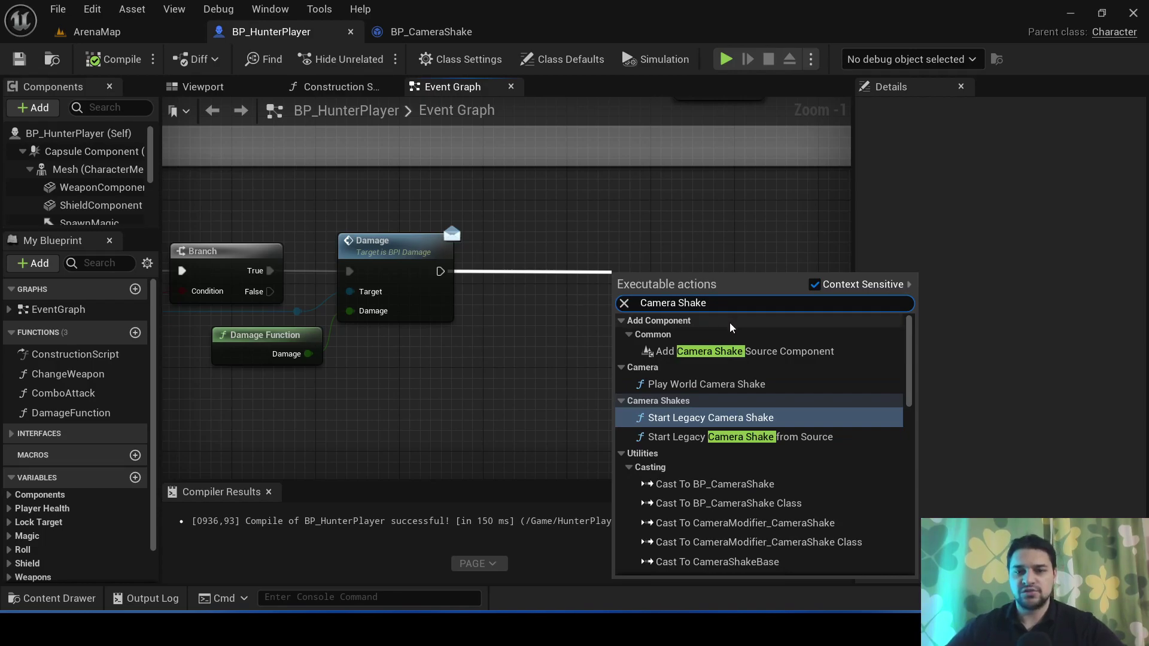
left_click(718, 352)
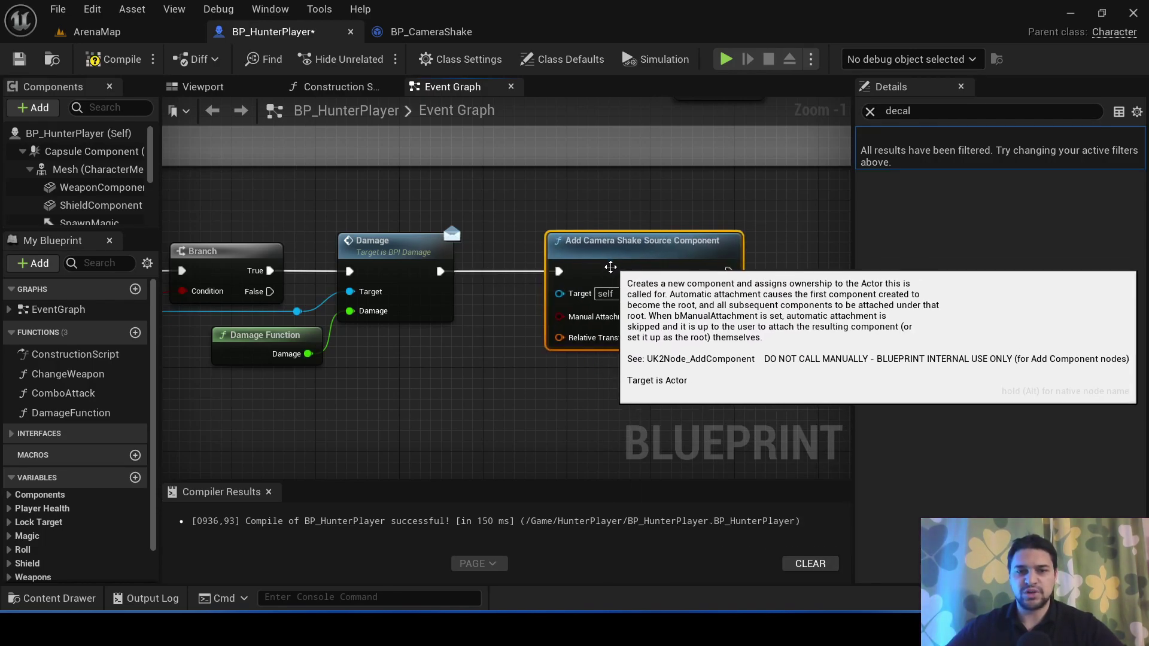
Step: Set the new node's Camera Shake to BP_CameraShake in the Details panel
right_click_drag(716, 278, 650, 279)
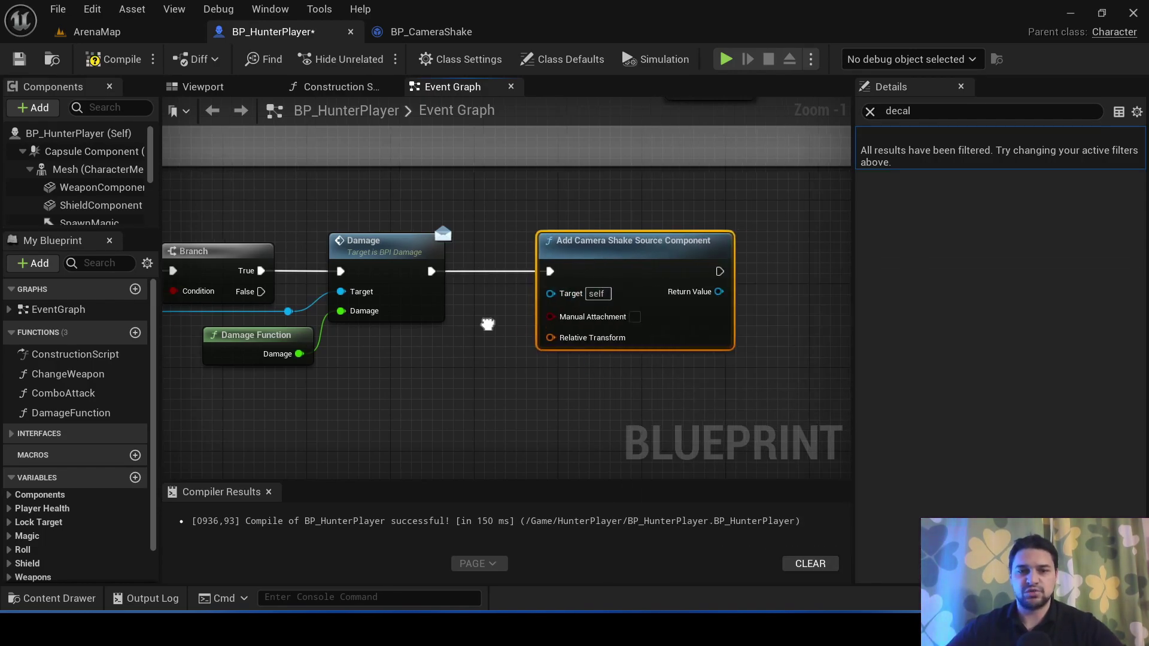
left_click(871, 111)
scroll(887, 179, "down", 2)
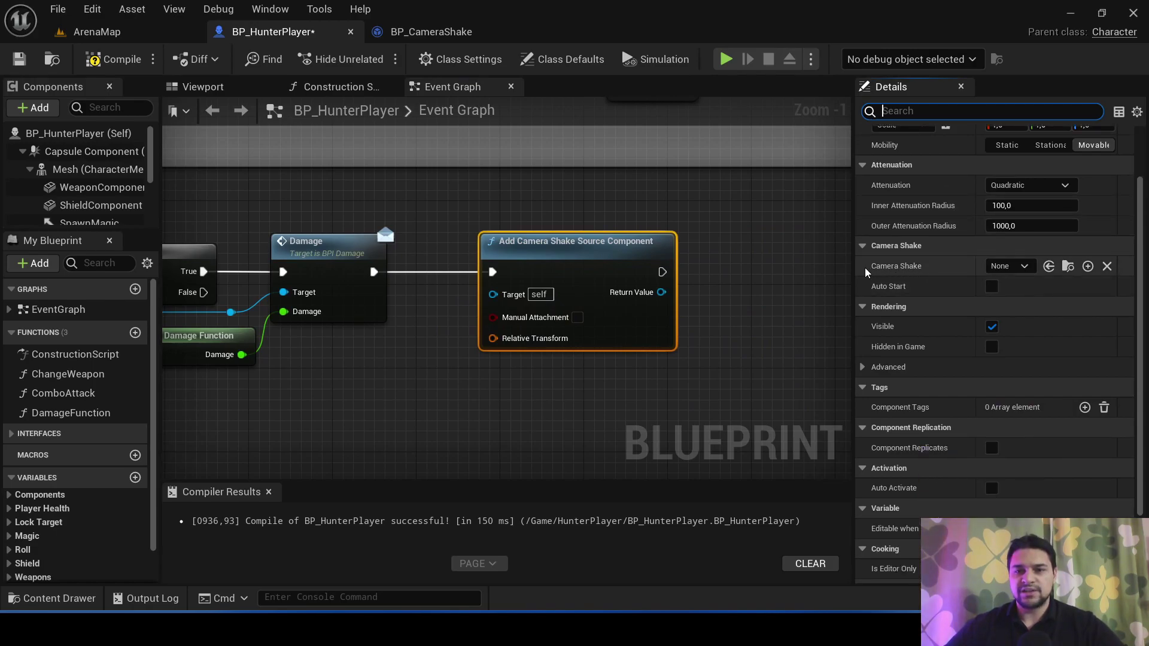
mouse_move(854, 257)
left_mouse_down()
mouse_move(662, 257)
mouse_move(696, 257)
left_mouse_up()
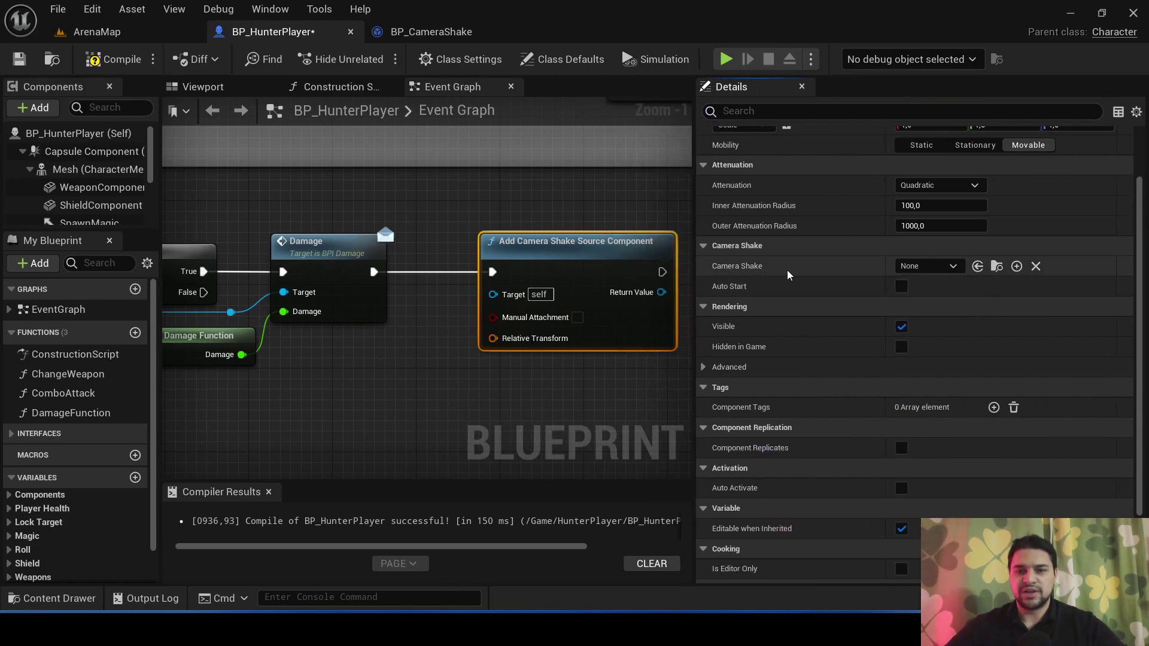
left_click(951, 268)
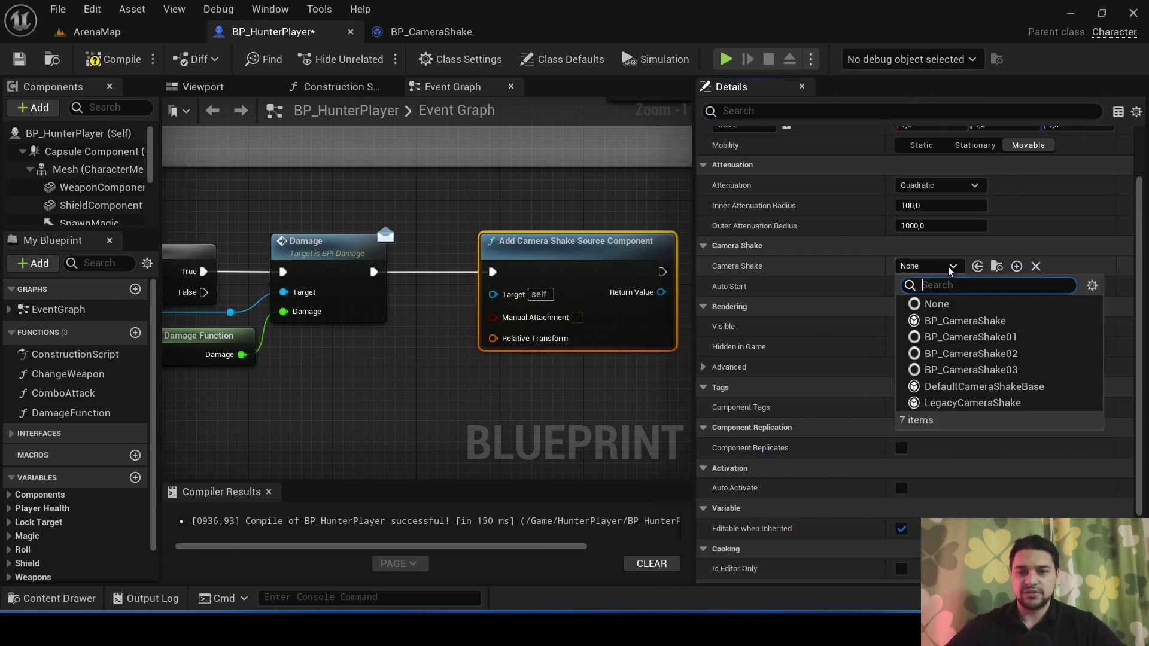
left_click(963, 322)
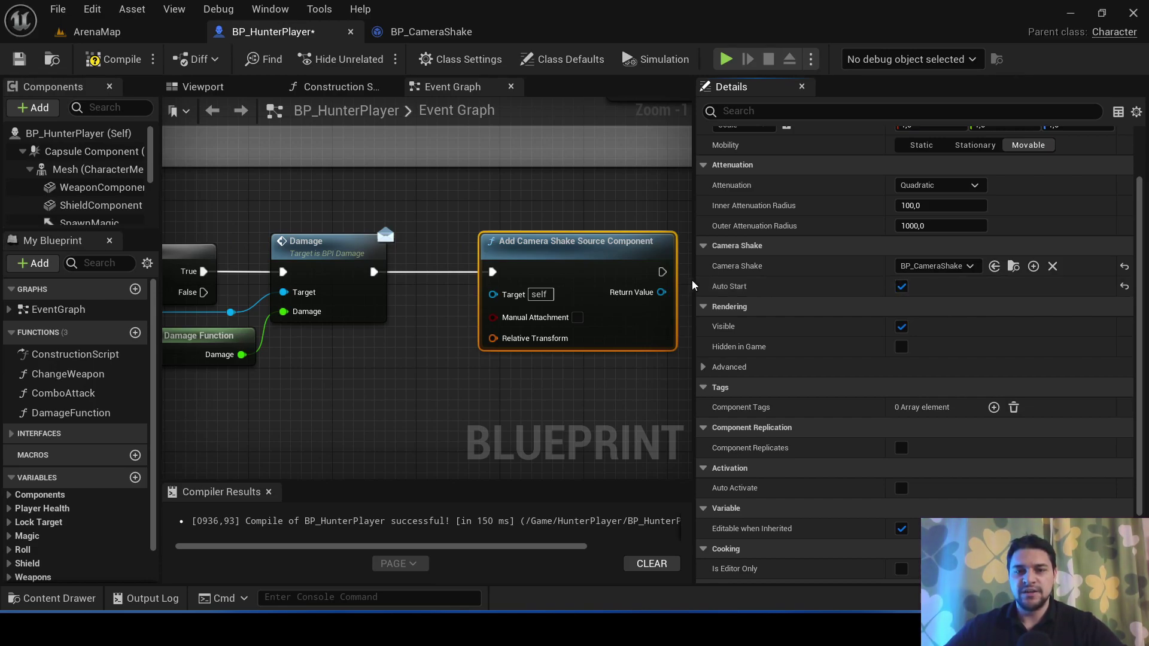
left_click_drag(696, 279, 804, 279)
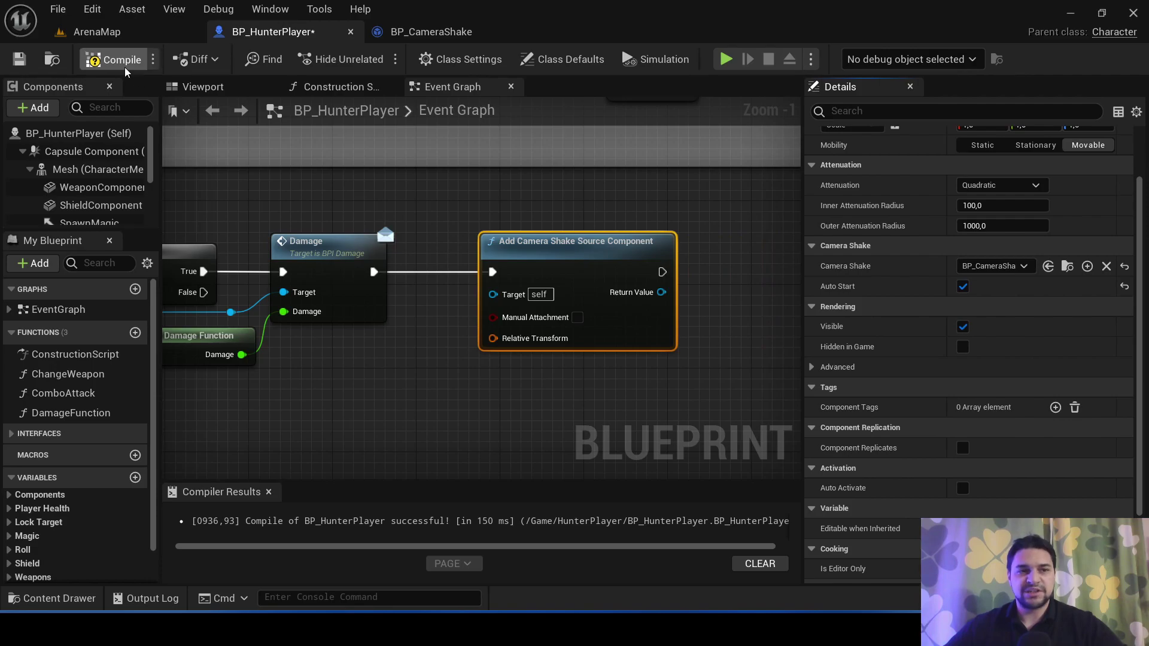
Step: Save BP_HunterPlayer and playtest the ArenaMap level
key("ctrl+s")
left_click(96, 31)
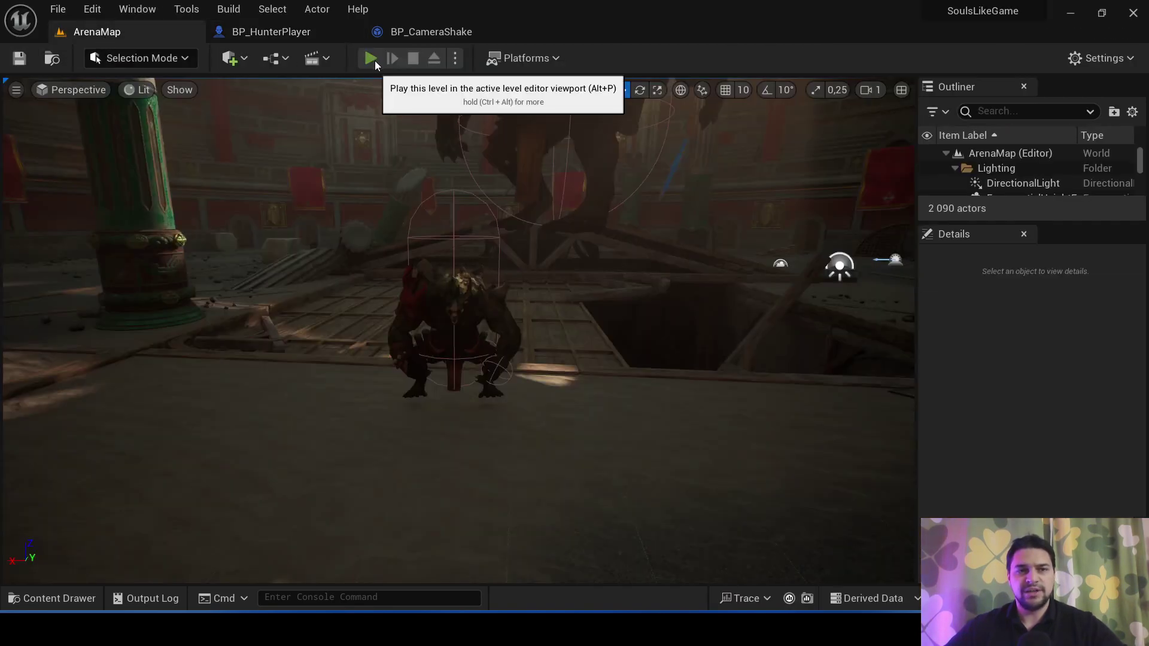
left_click(371, 58)
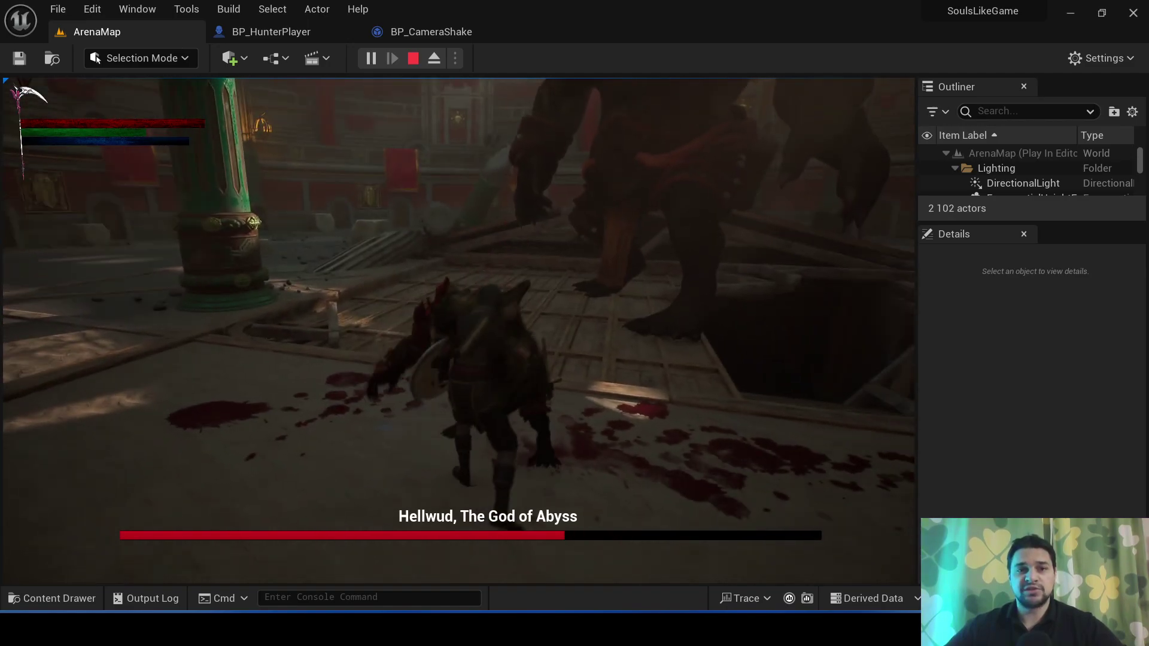
key("Escape")
Step: Check BP_CameraShake's Location Amplitude Multiplier of 100, then replay the arena and strike Hellwud
left_click(431, 31)
left_click(837, 236)
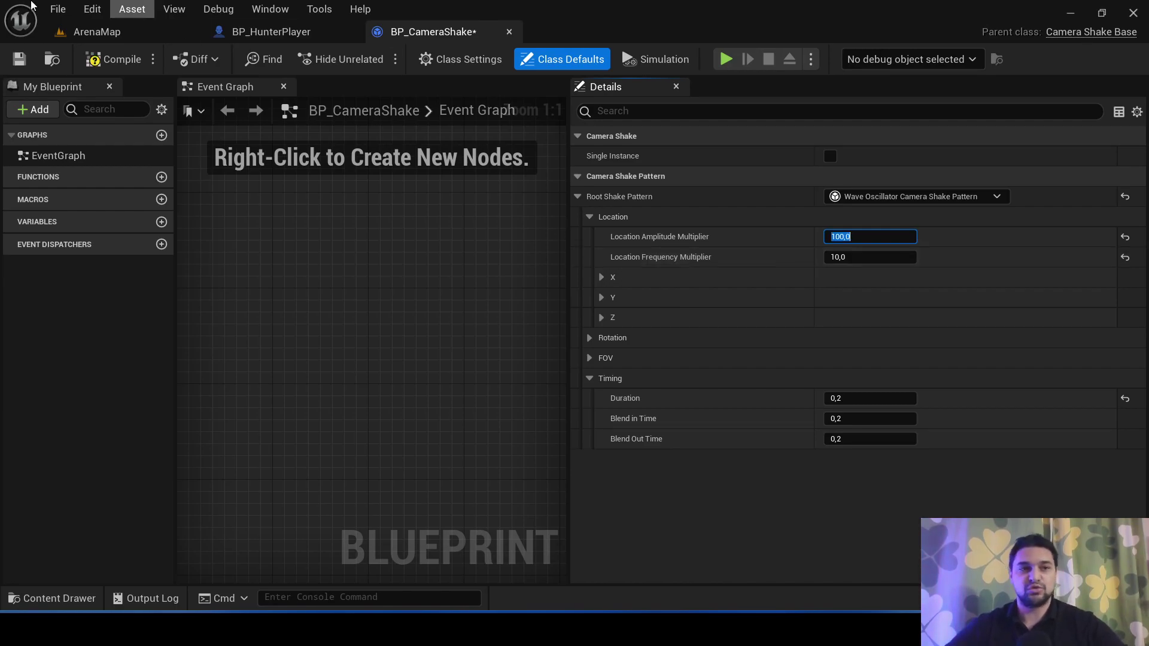
left_click(113, 33)
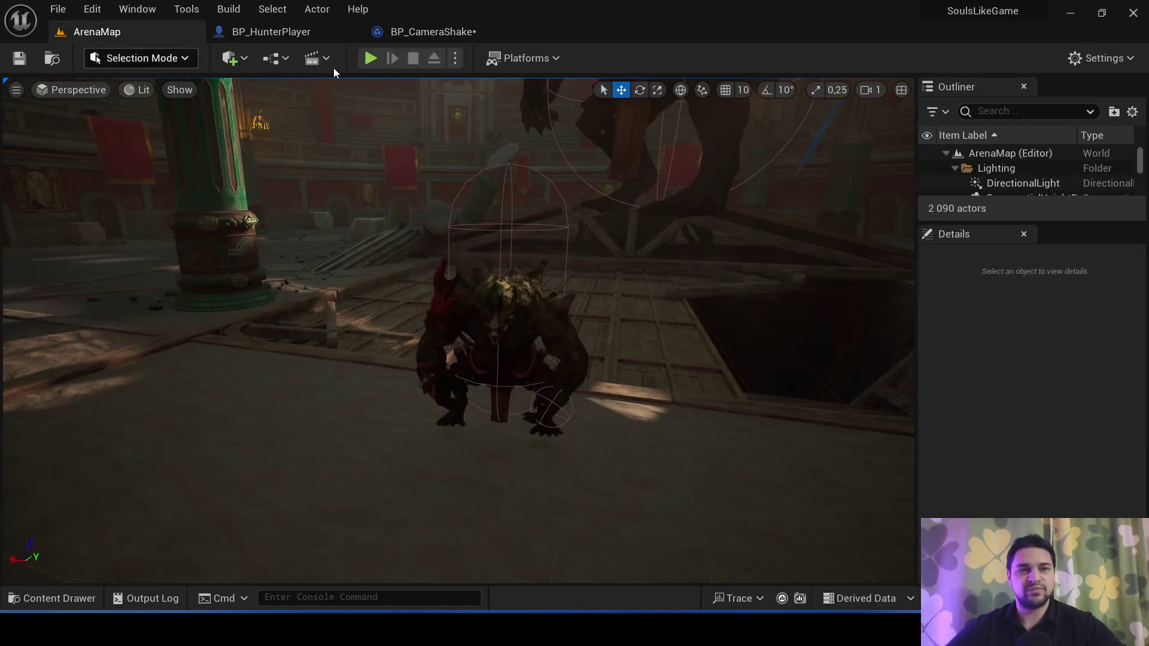
left_click(372, 58)
key("w")
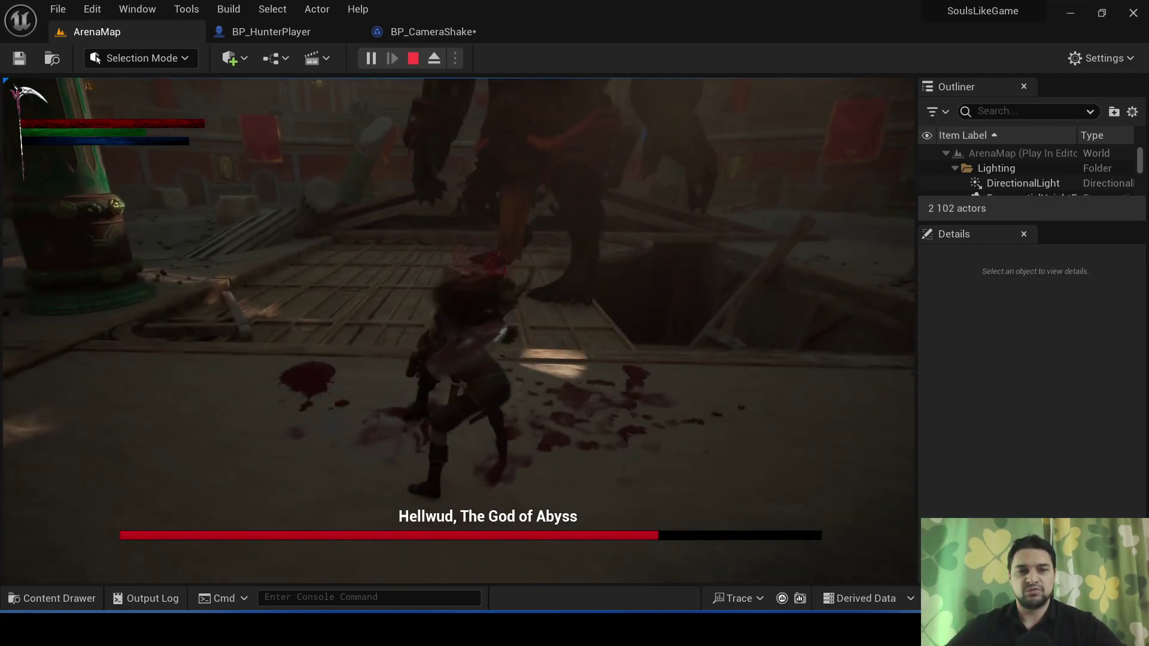
Step: Lower BP_CameraShake's Location Amplitude Multiplier to 30 and compile
key("Escape")
left_click(433, 31)
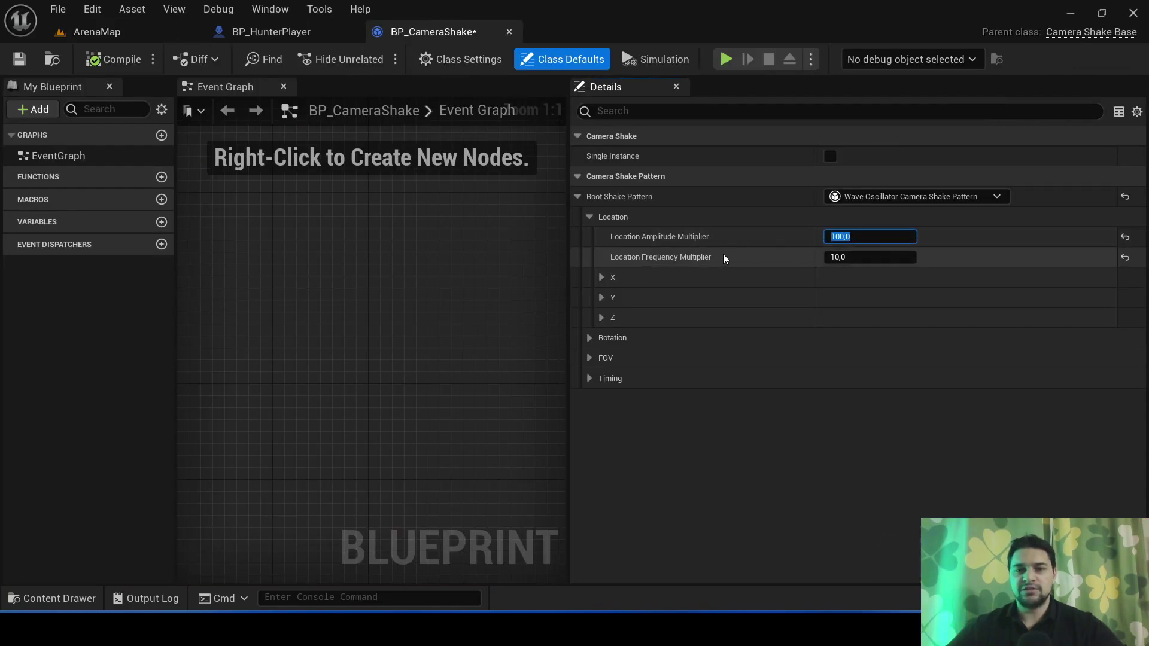
type("30")
key("Return")
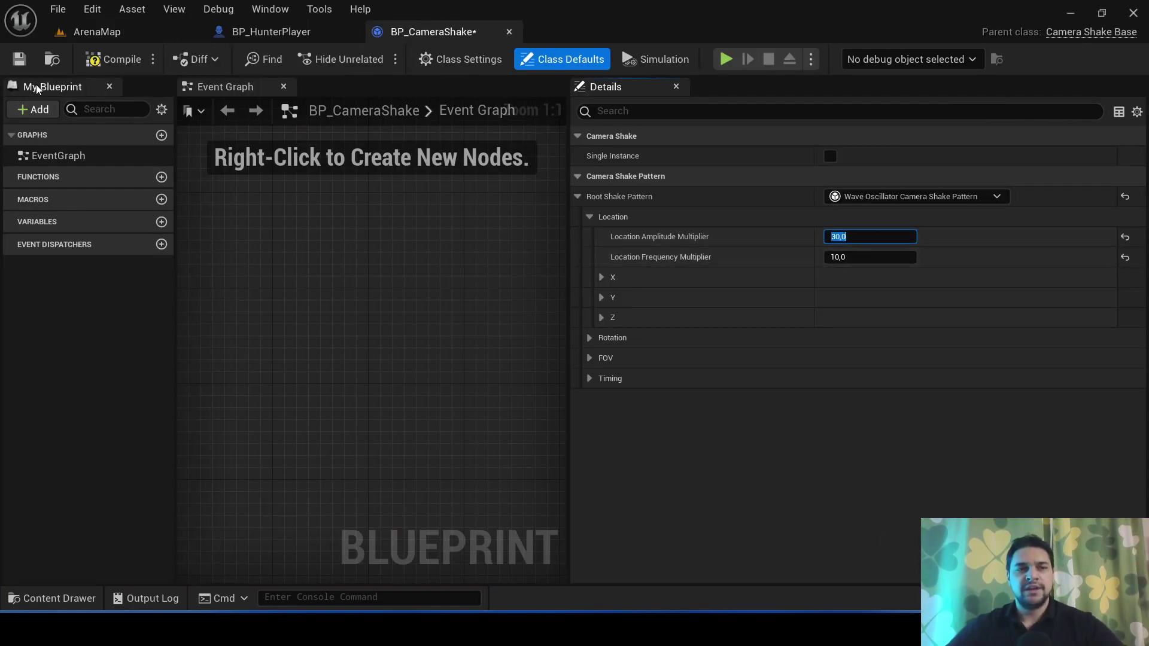
left_click(110, 59)
Step: Playtest the arena to test the weaker shake, cutting Hellwud's health to about two-thirds
left_click(96, 31)
left_click(371, 58)
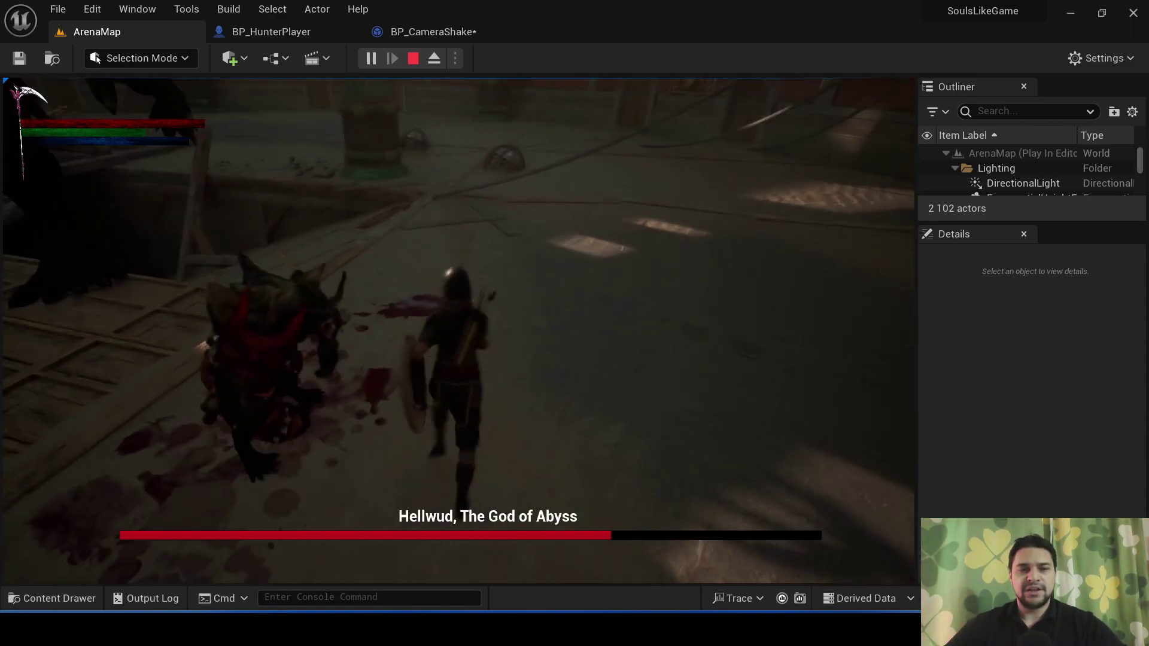
key("Escape")
Step: Save ArenaMap, then save and close BP_CameraShake
key("ctrl+s")
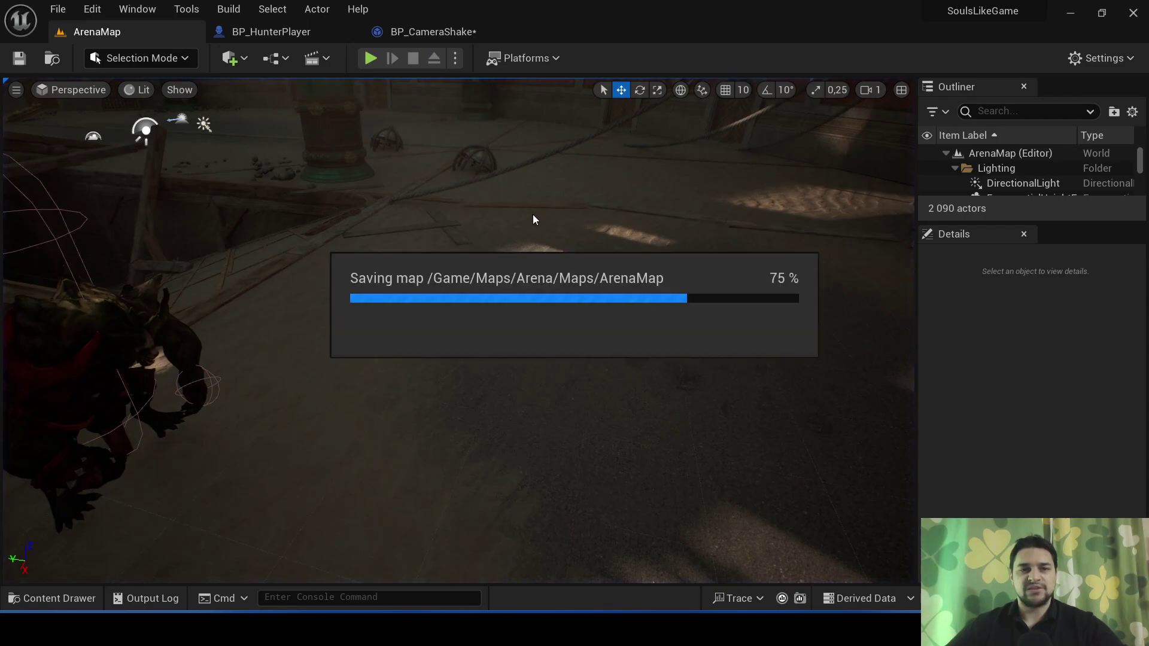
left_click(433, 32)
left_click(20, 59)
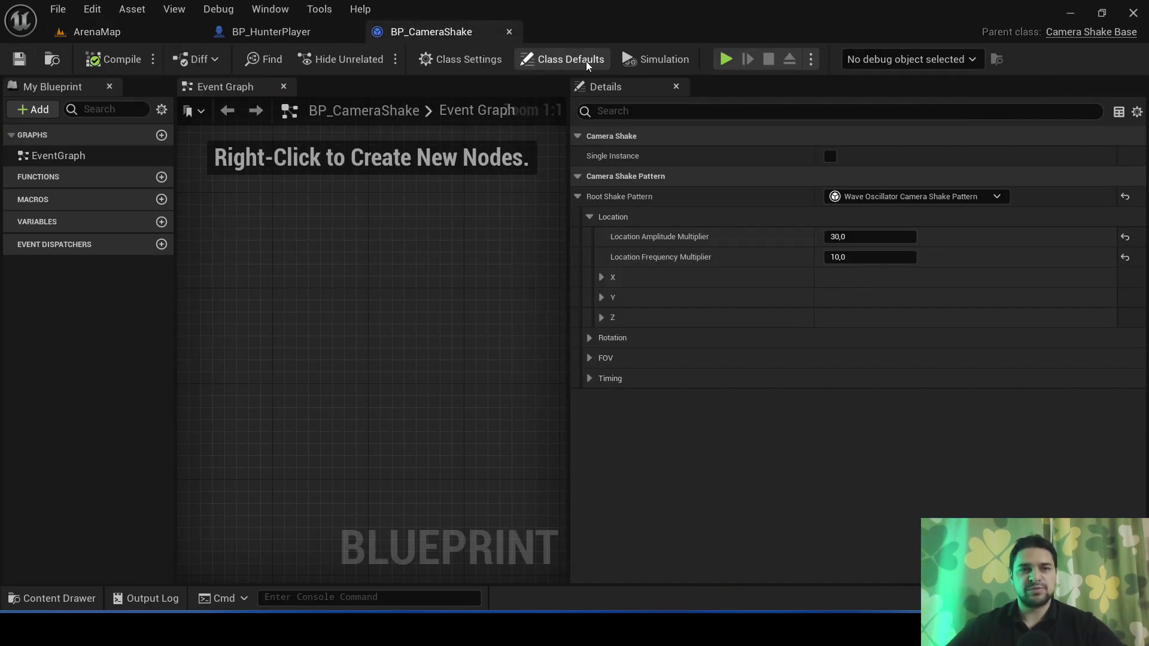
left_click(509, 32)
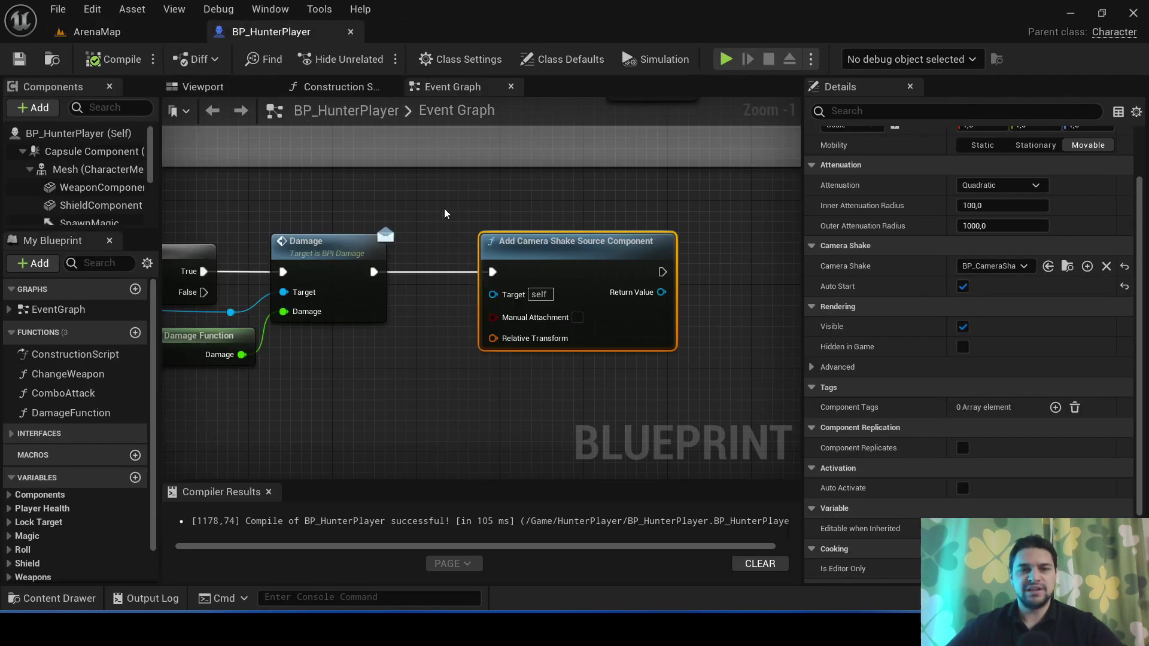
right_click_drag(409, 348, 237, 367)
left_click(236, 366)
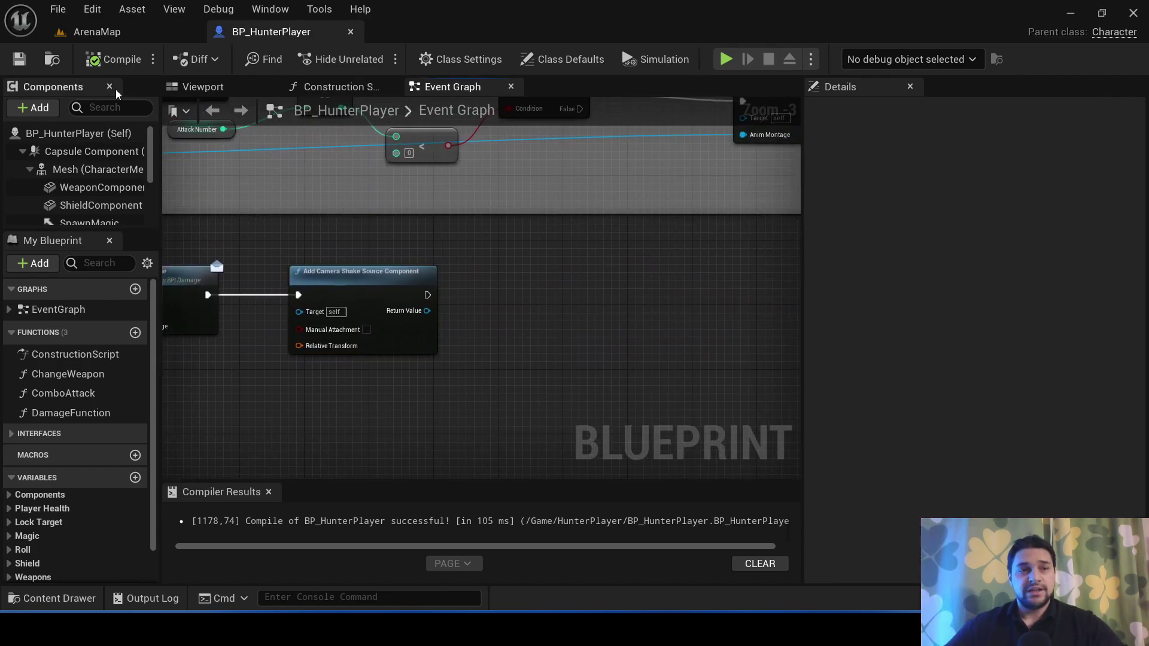
Step: In ArenaMap's Content Drawer, browse Sounds > AttackSounds, then show the GameInfo folder's assets
left_click(120, 38)
key("ctrl+space")
scroll(102, 526, "down", 3)
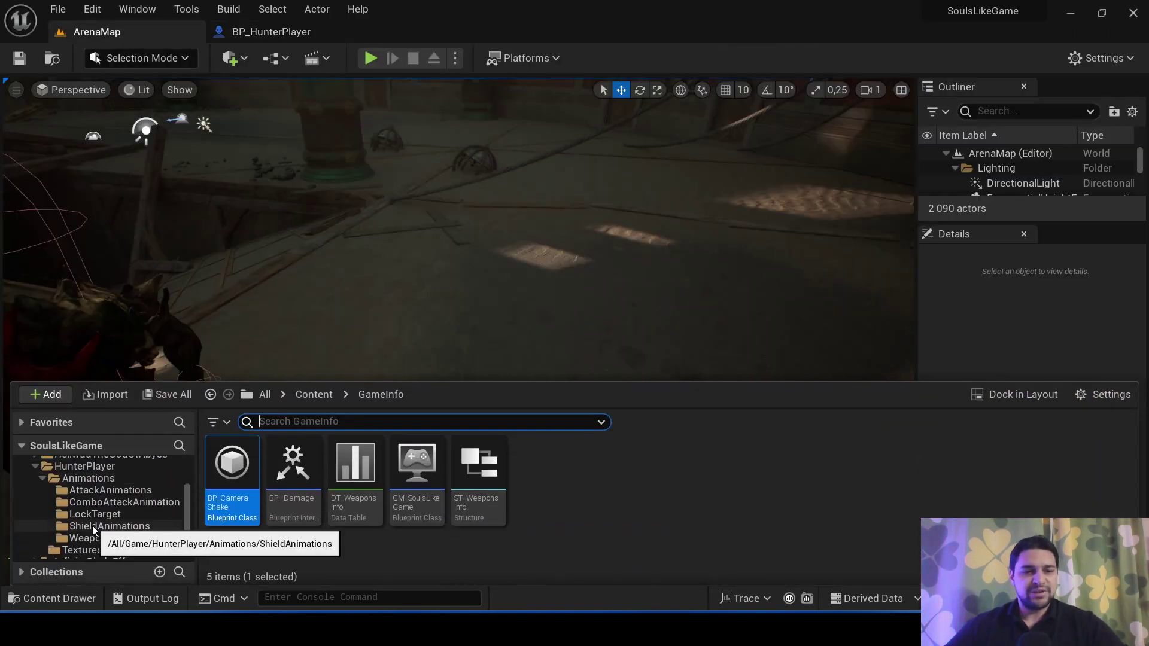
scroll(92, 526, "down", 3)
left_click(72, 538)
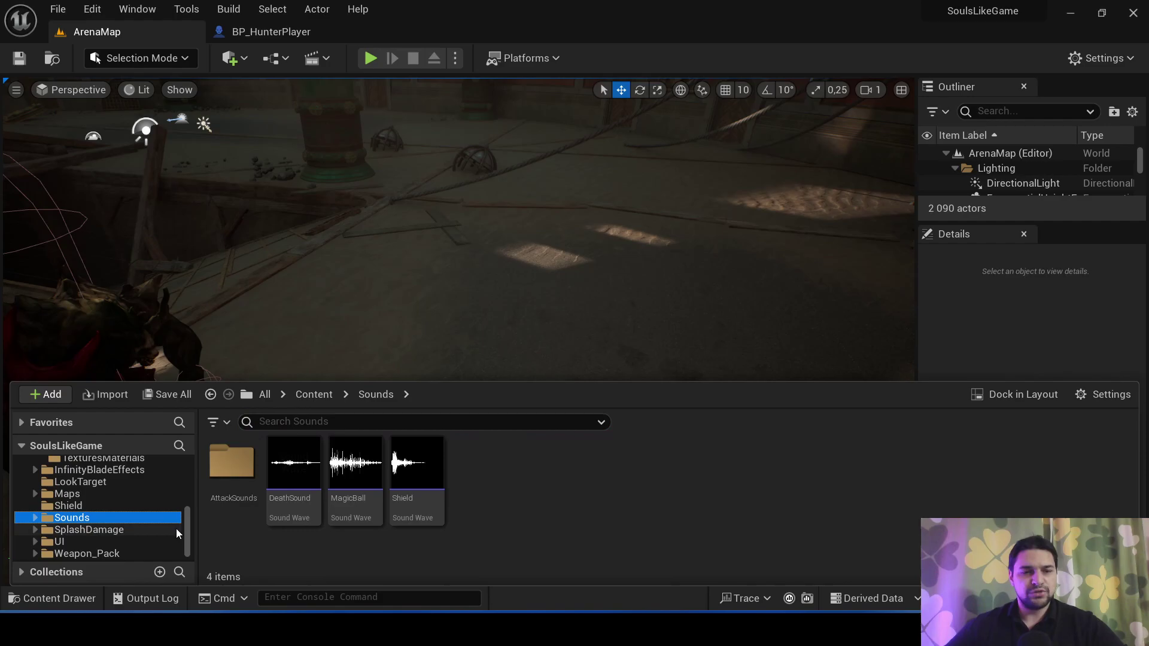
double_click(241, 493)
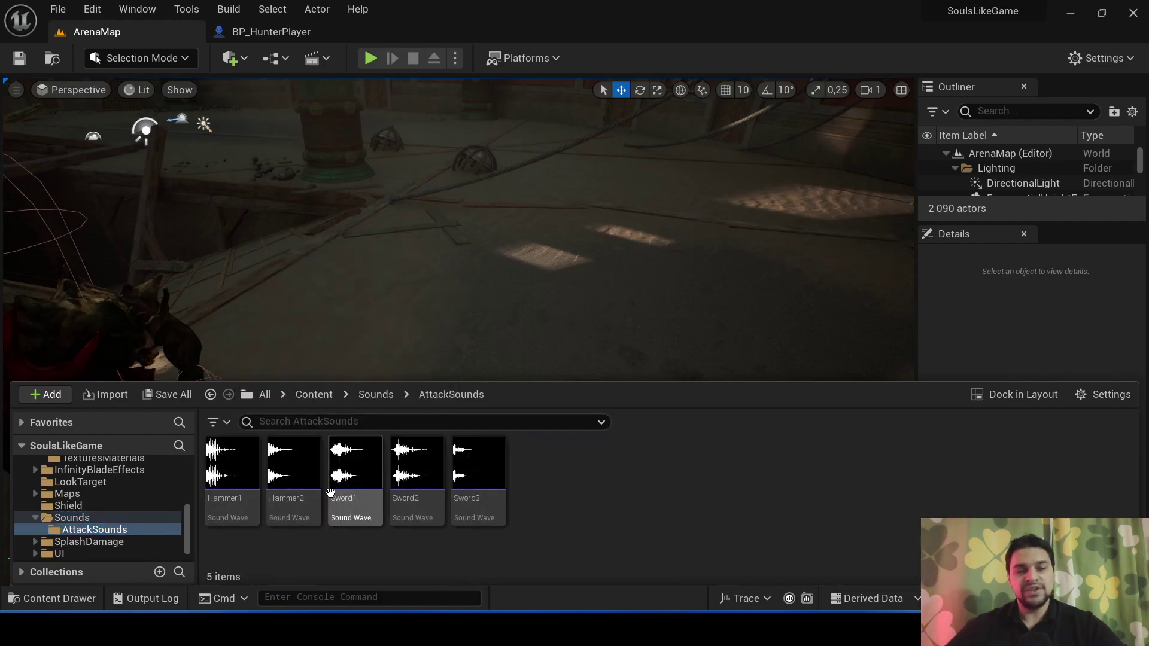
mouse_move(235, 466)
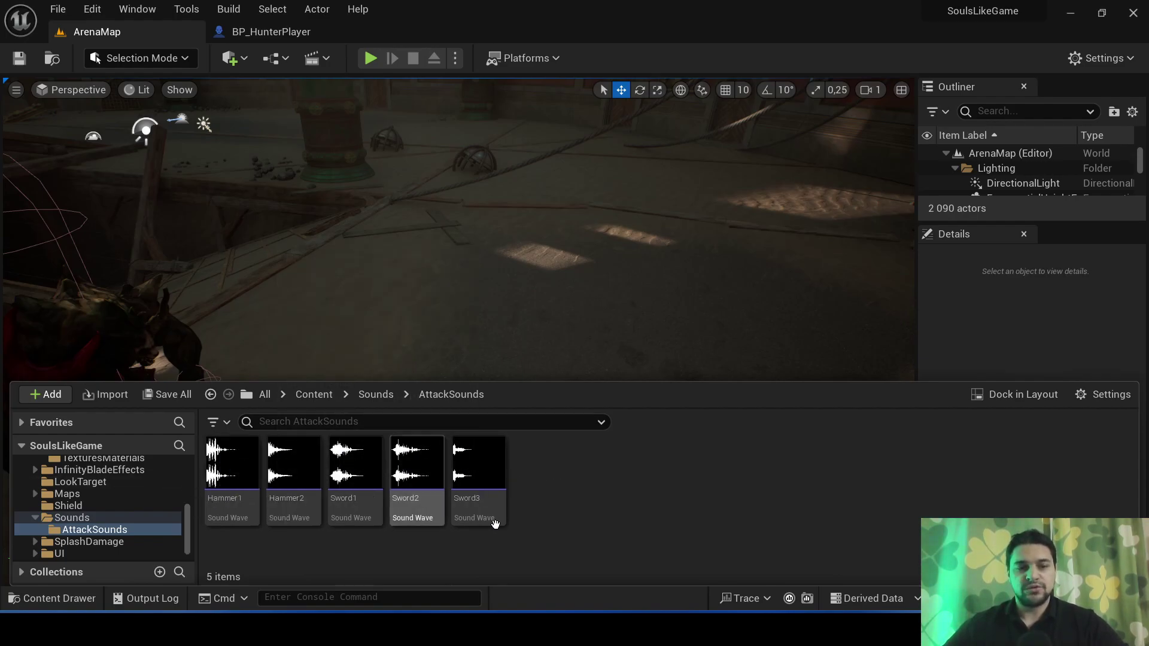
scroll(66, 541, "down", 1)
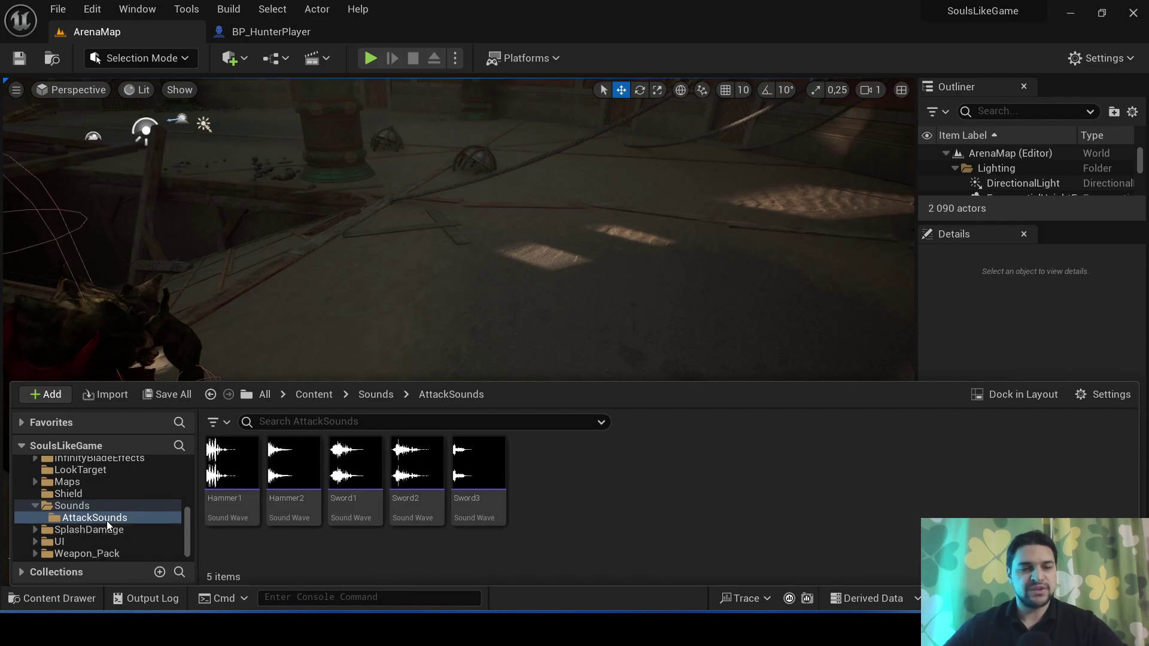
scroll(107, 520, "up", 2)
scroll(106, 517, "up", 10)
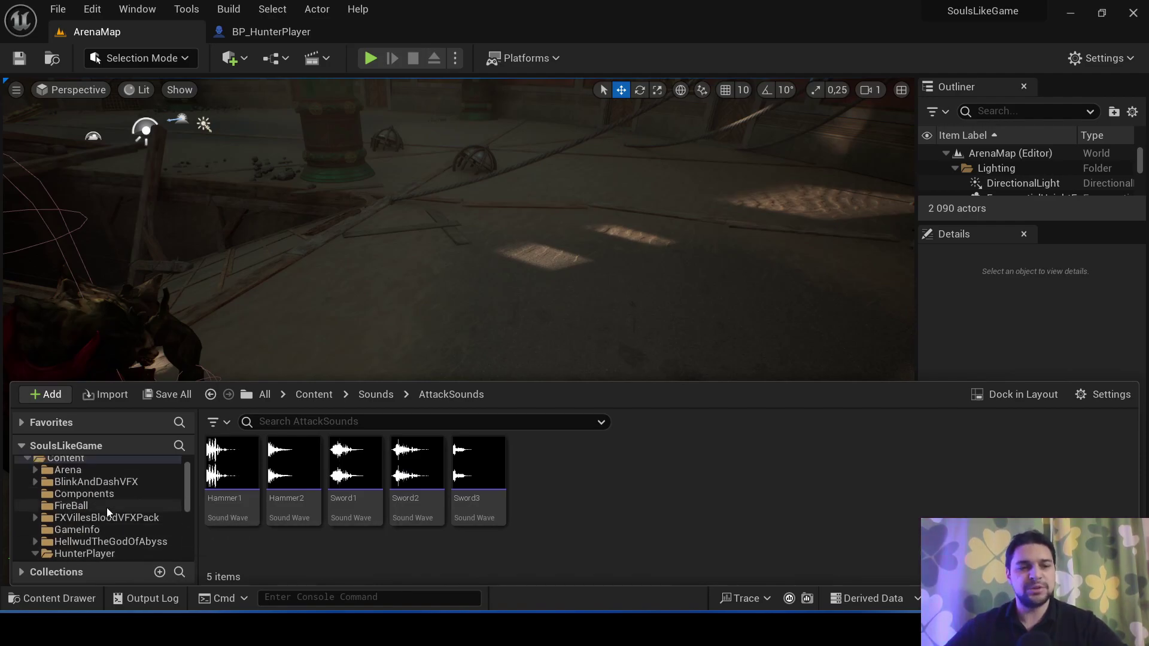
scroll(101, 496, "down", 1)
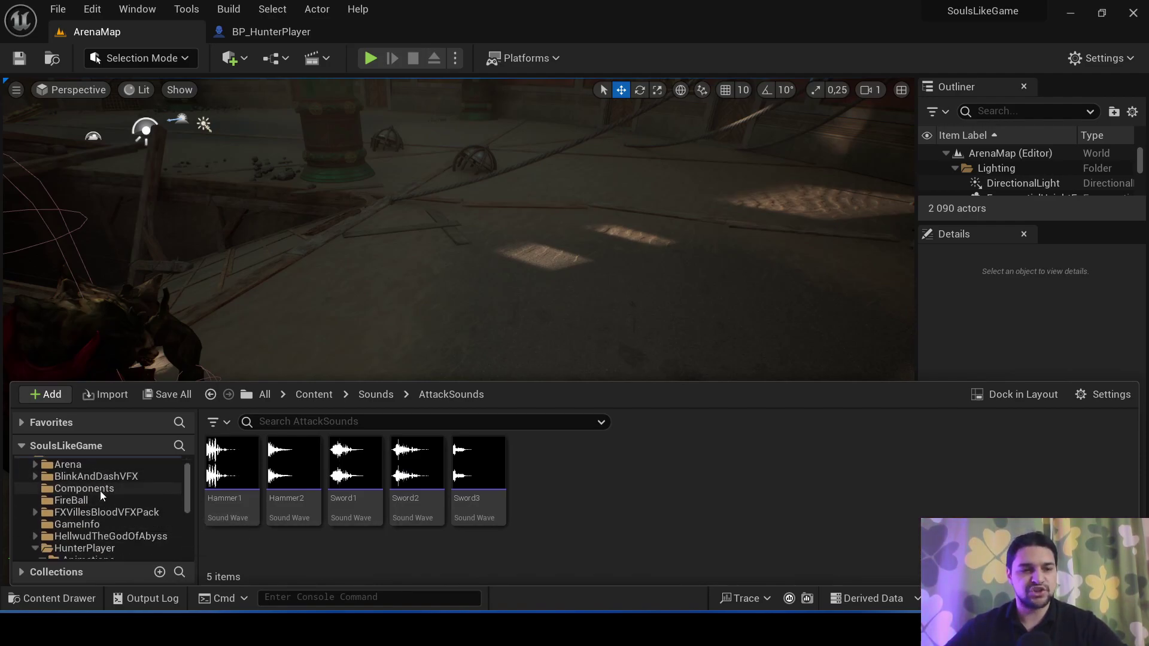
left_click(83, 525)
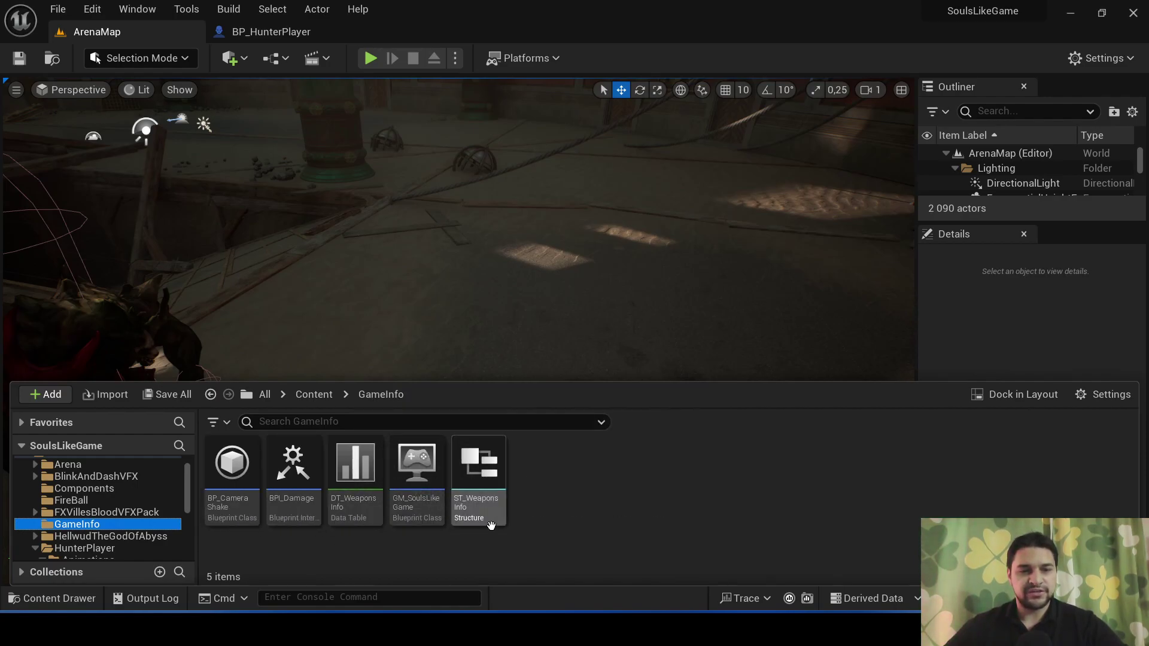
Step: In ST_WeaponsInfo, rename the HitSound field to HitSounds and make it an array
left_click(493, 513)
double_click(493, 513)
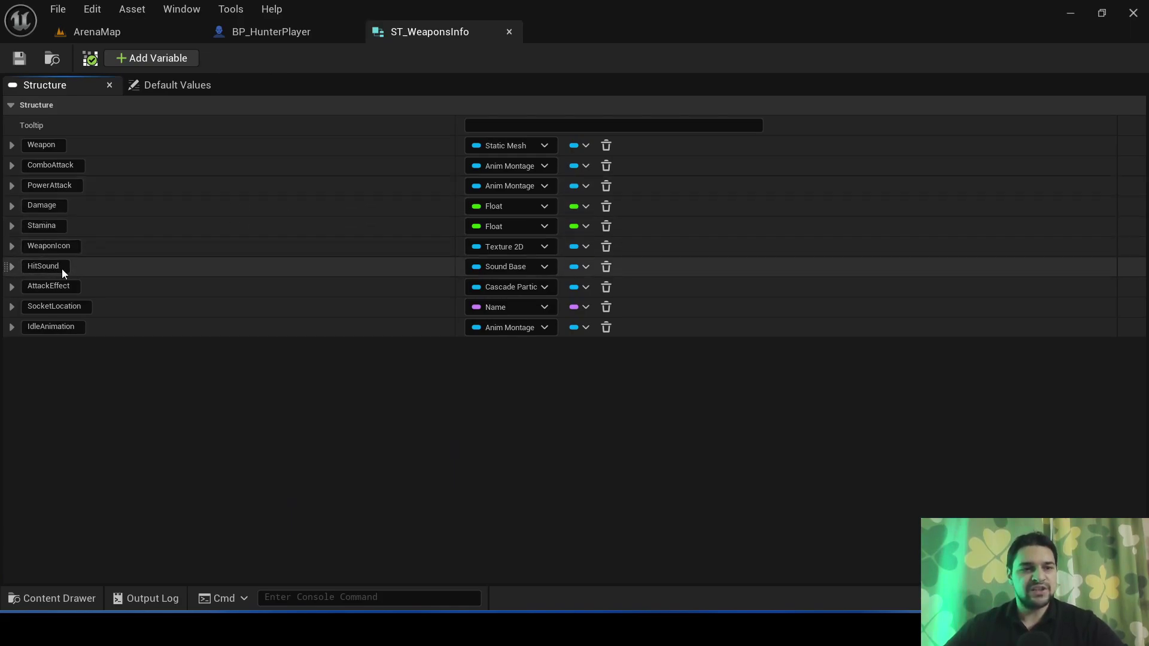
left_click(587, 268)
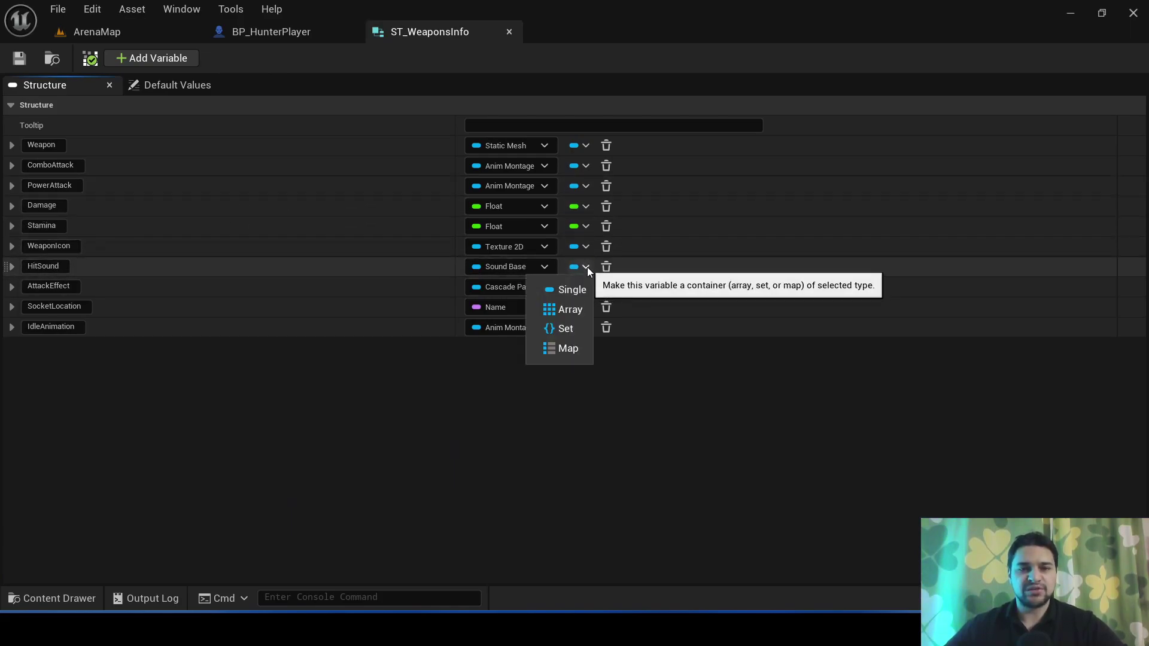
left_click(587, 266)
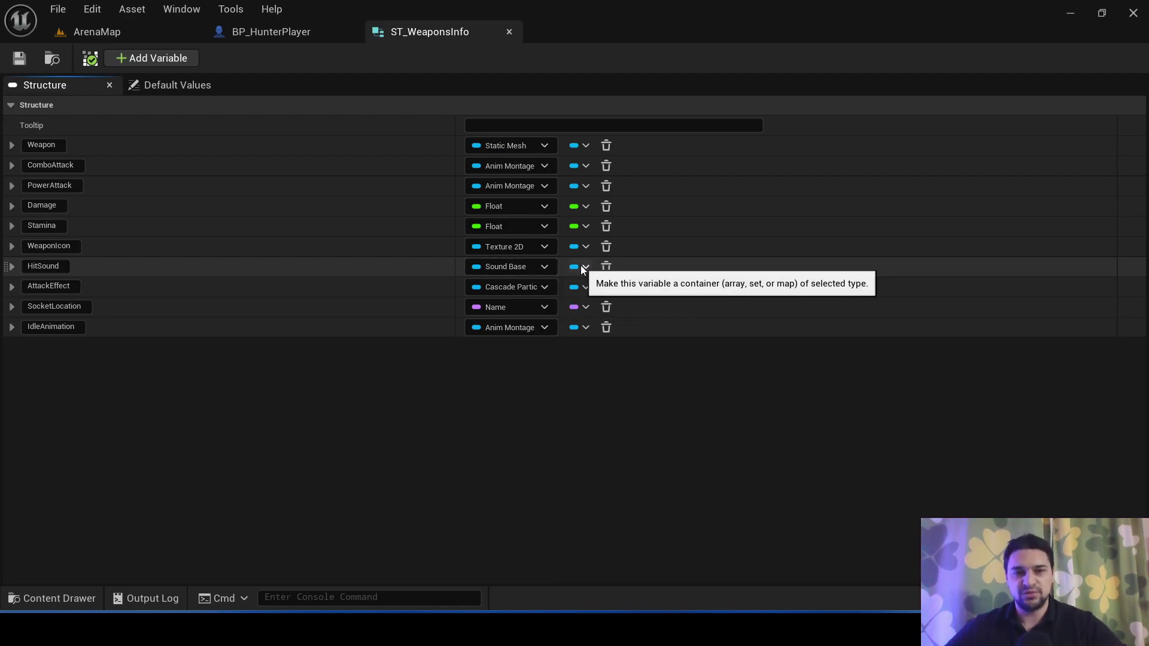
left_click(60, 266)
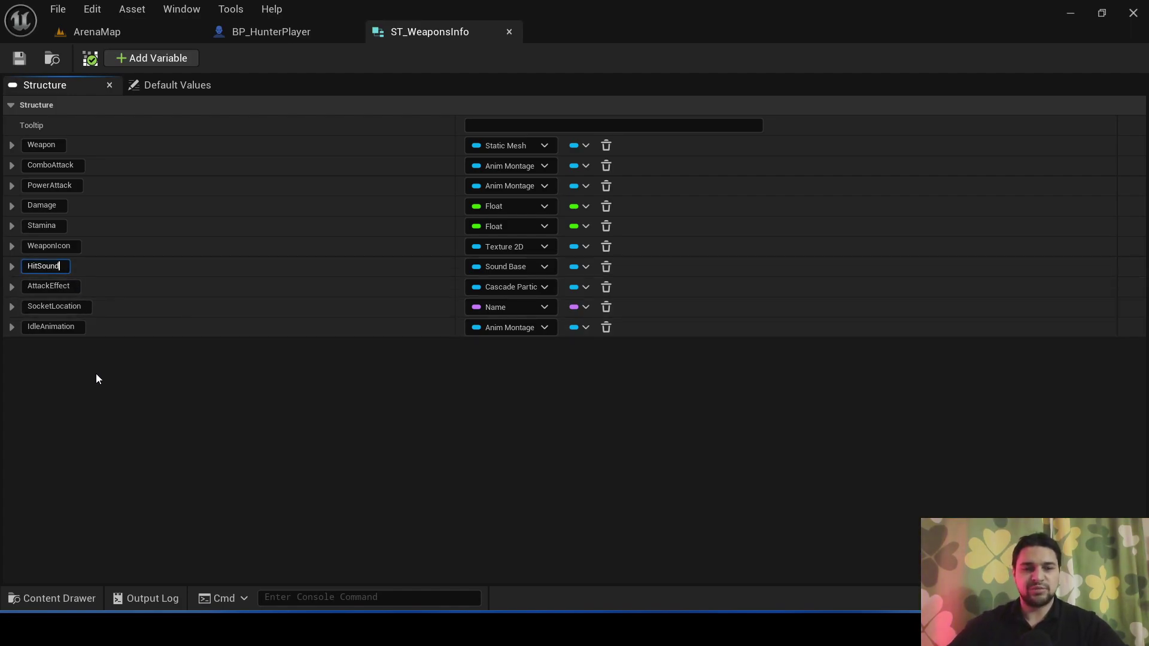
type("s")
key("Return")
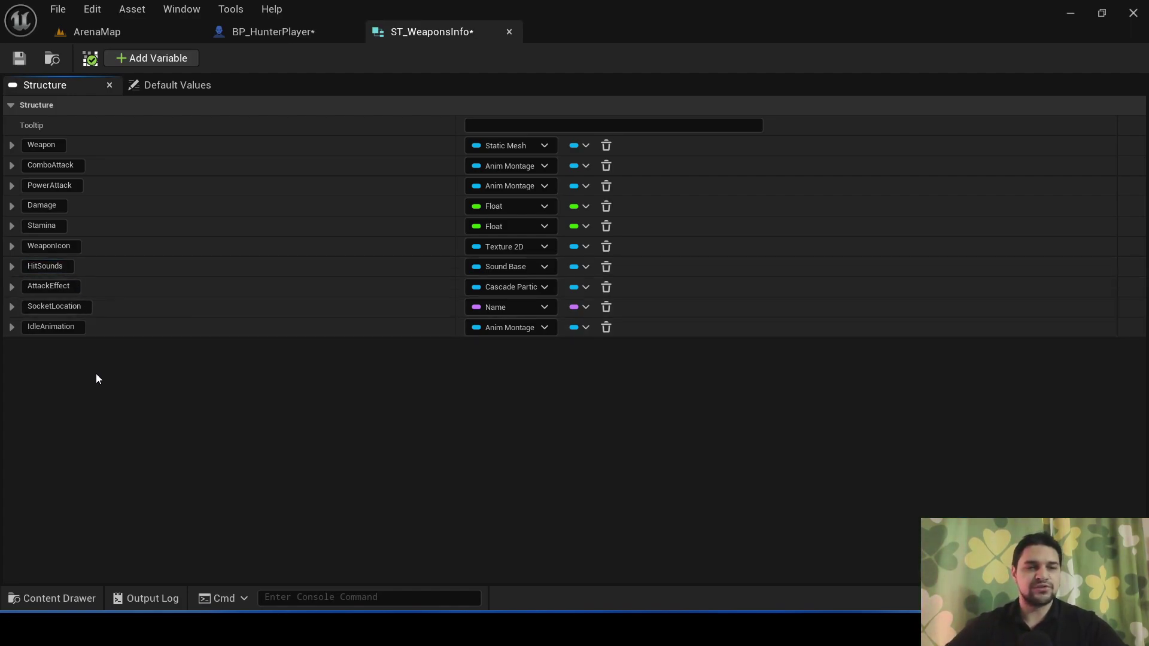
left_click(586, 266)
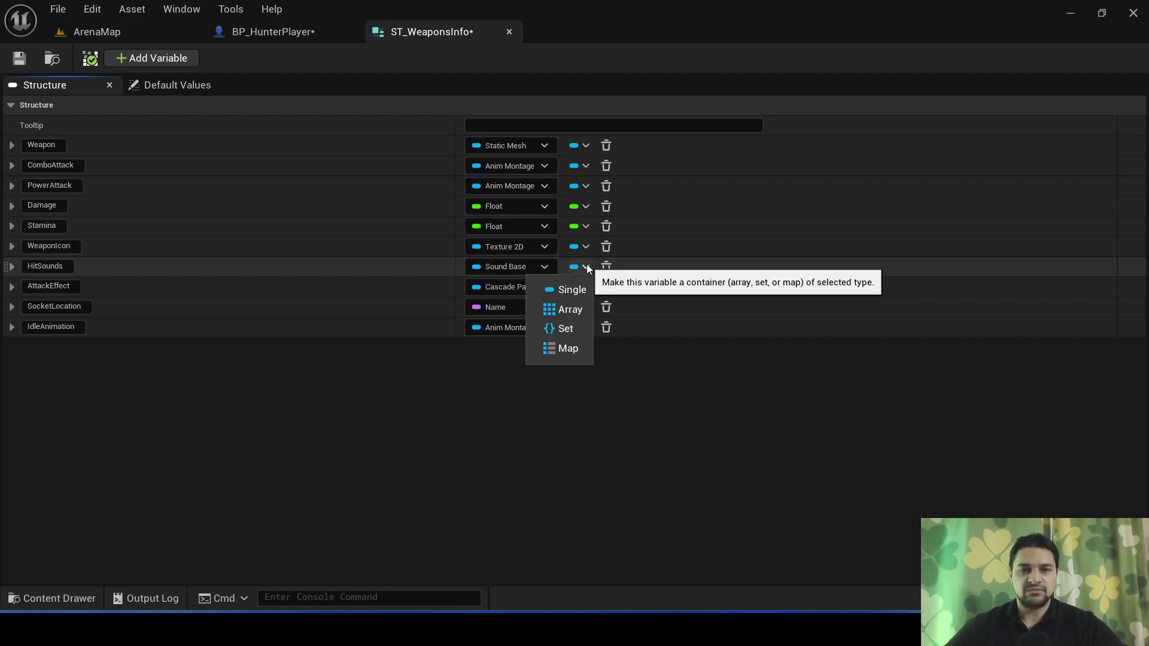
left_click(578, 310)
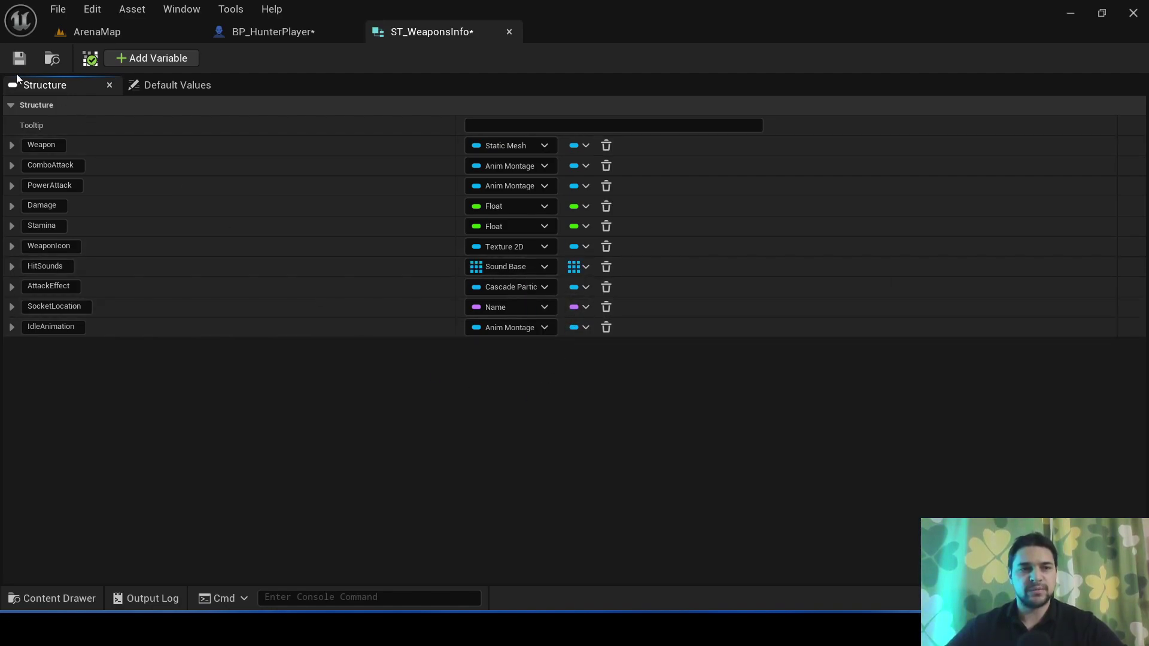
Step: Close ST_WeaponsInfo and open the DT_WeaponsInfo data table
left_click(509, 33)
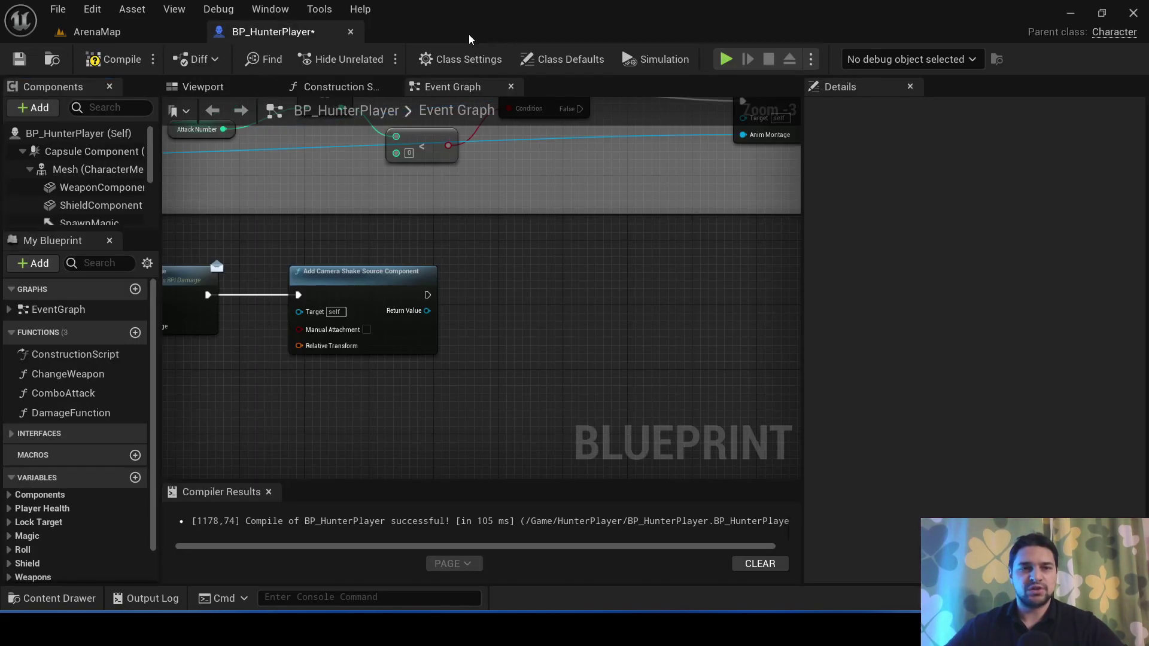
key("ctrl+space")
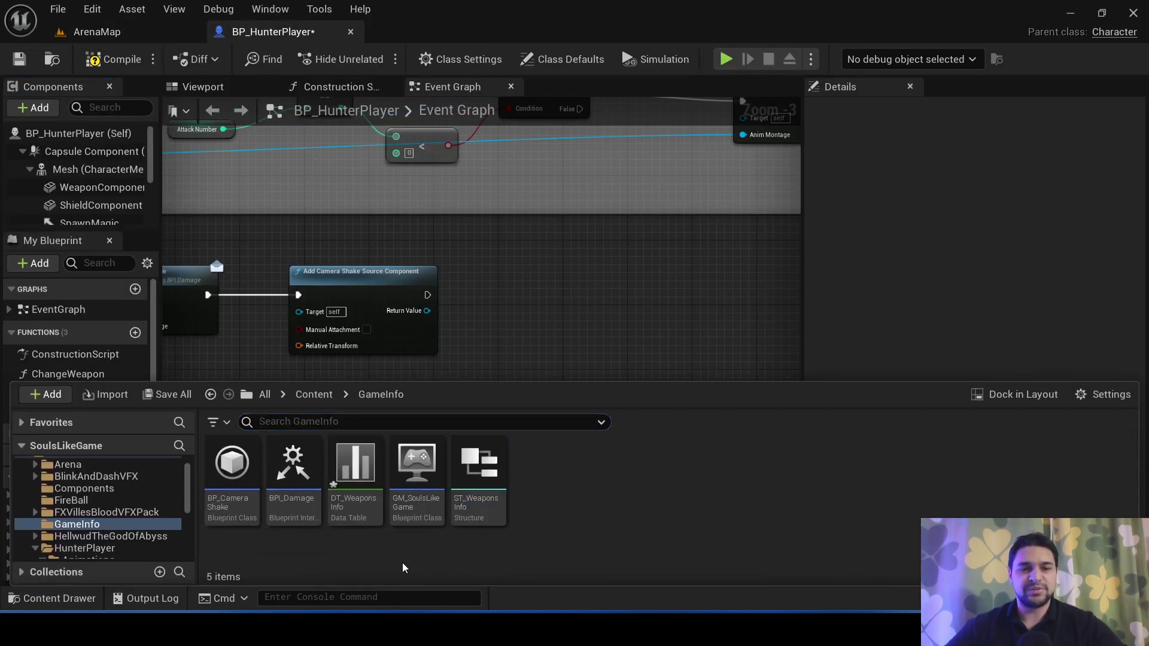
double_click(357, 502)
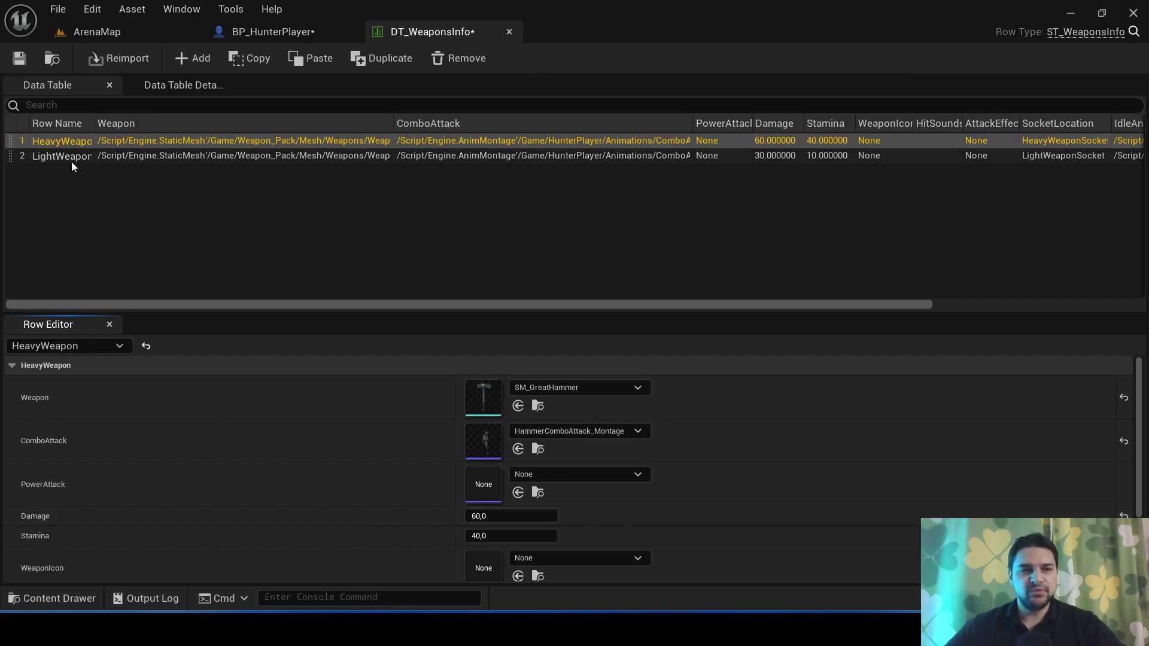
Step: Fill LightWeapon's HitSounds array with Sword1, Sword2 and Sword3
left_click(72, 161)
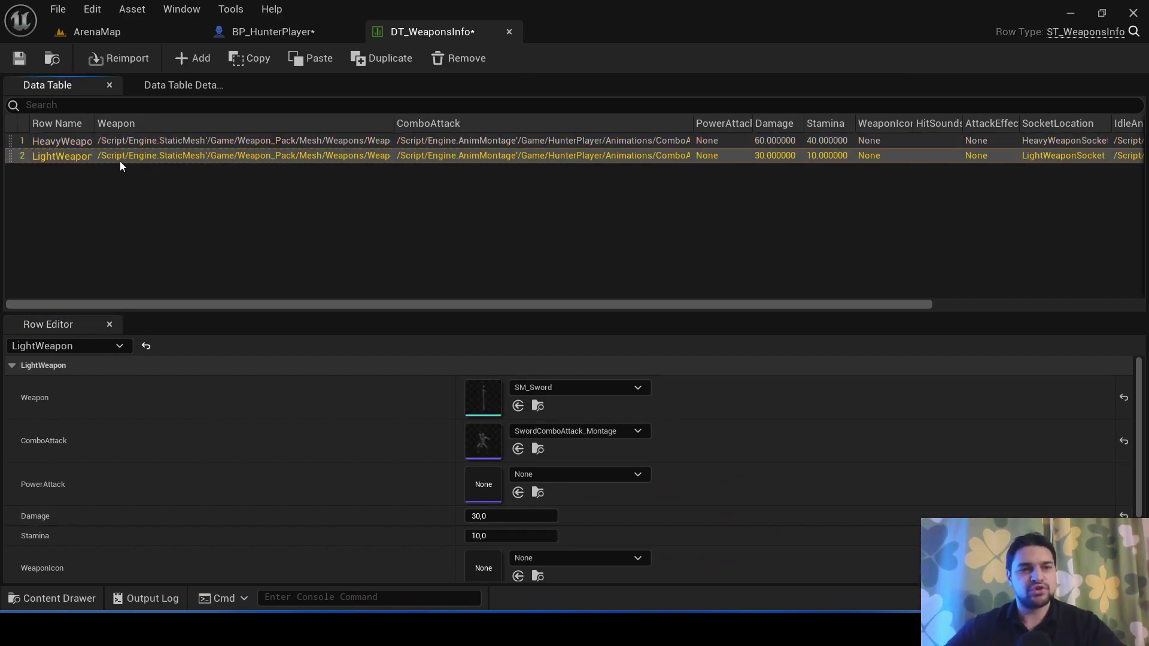
scroll(346, 459, "down", 3)
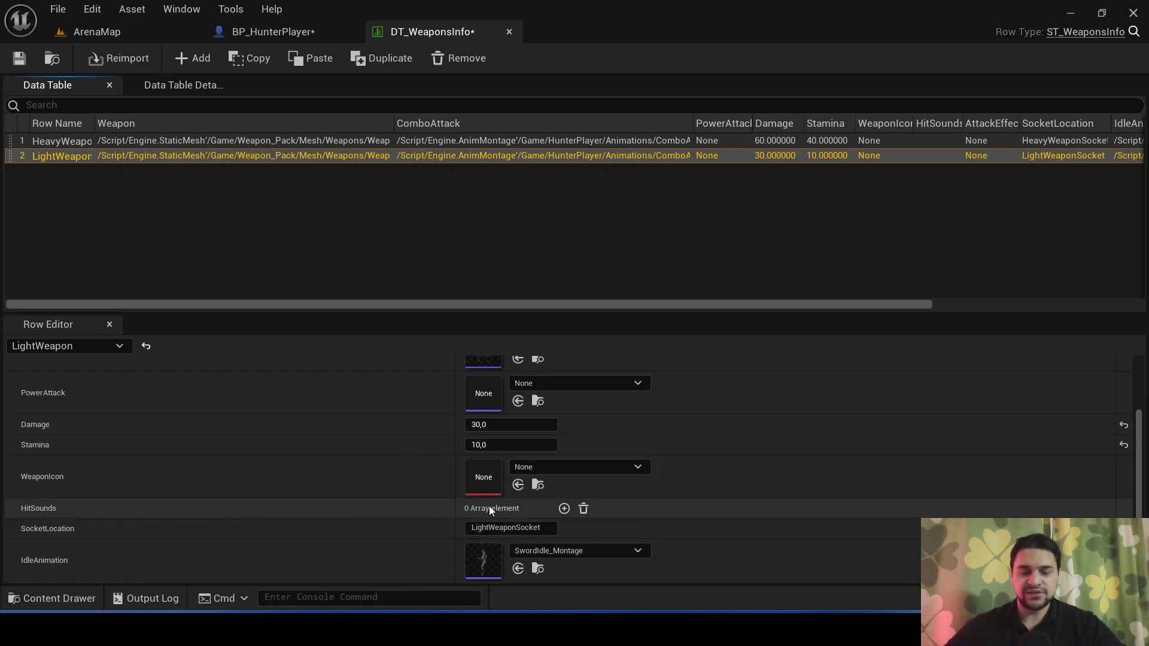
left_click(564, 508)
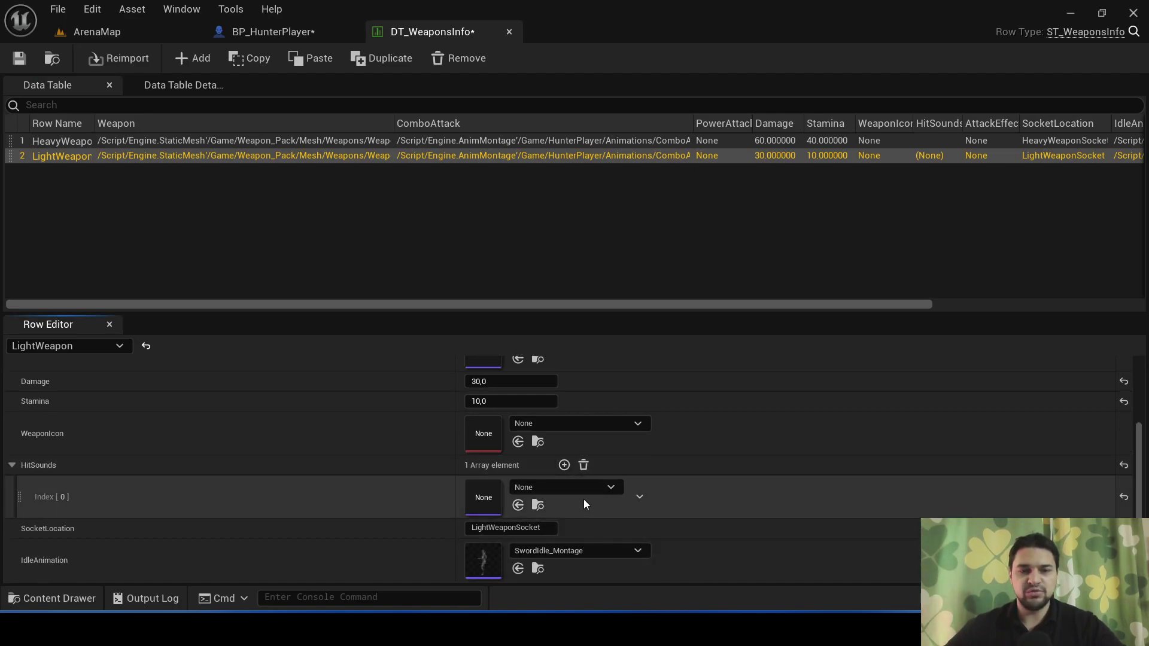
left_click(583, 488)
scroll(632, 378, "down", 3)
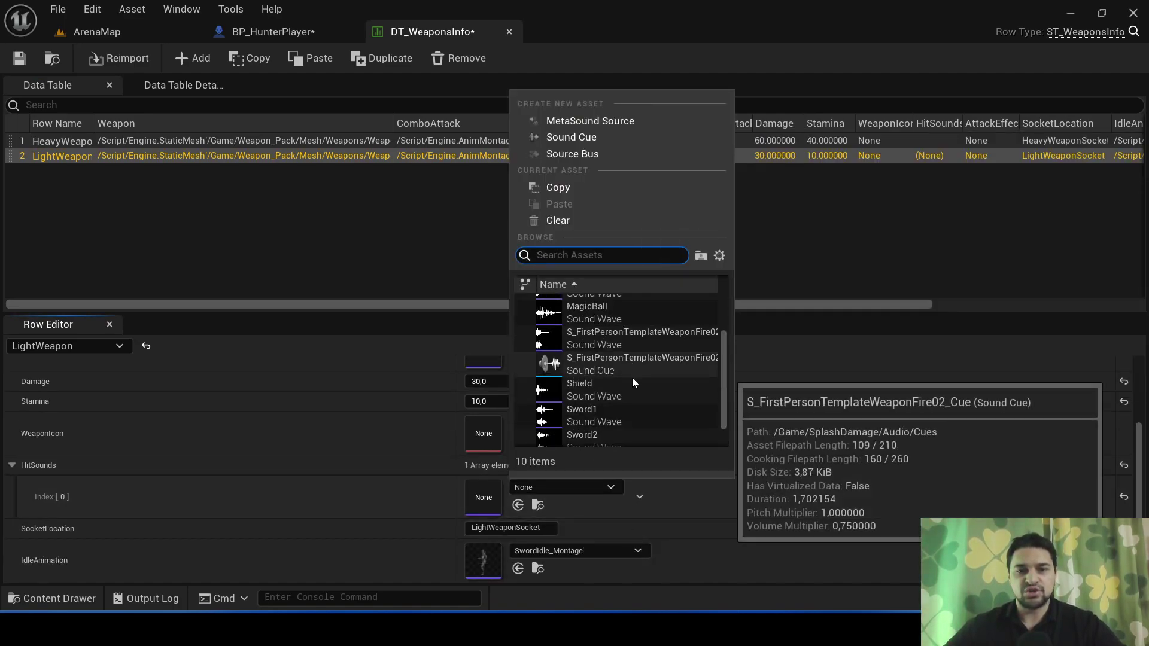
scroll(596, 400, "down", 1)
left_click(616, 384)
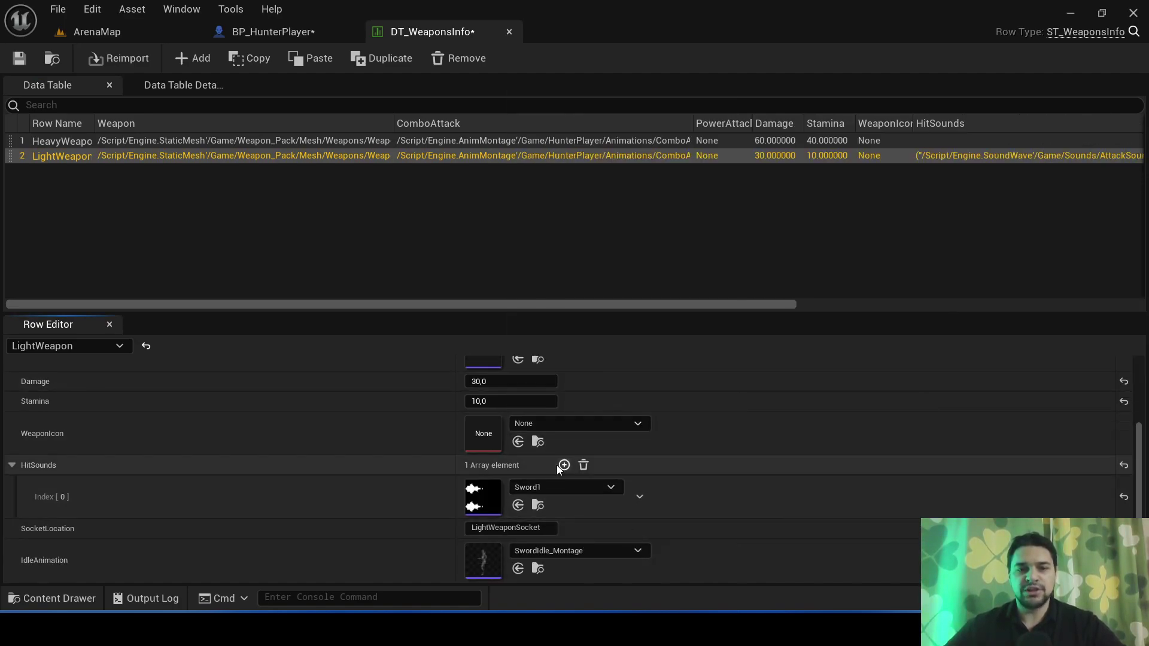
left_click(564, 465)
left_click(577, 486)
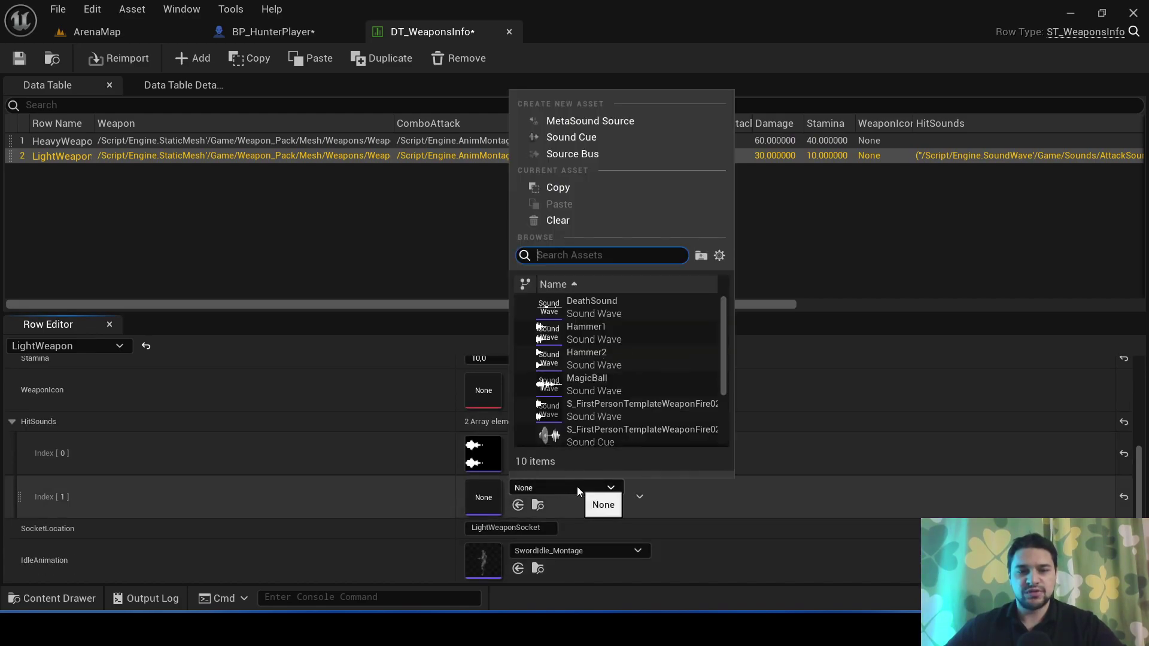
scroll(618, 386, "down", 4)
left_click(608, 409)
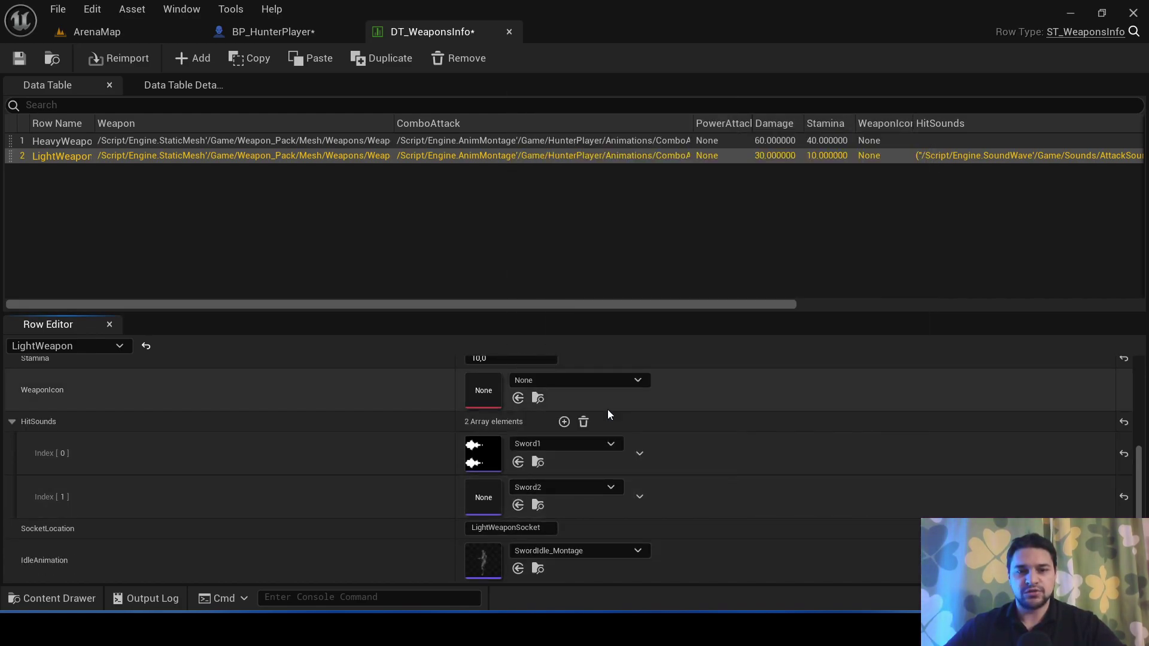
left_click(564, 421)
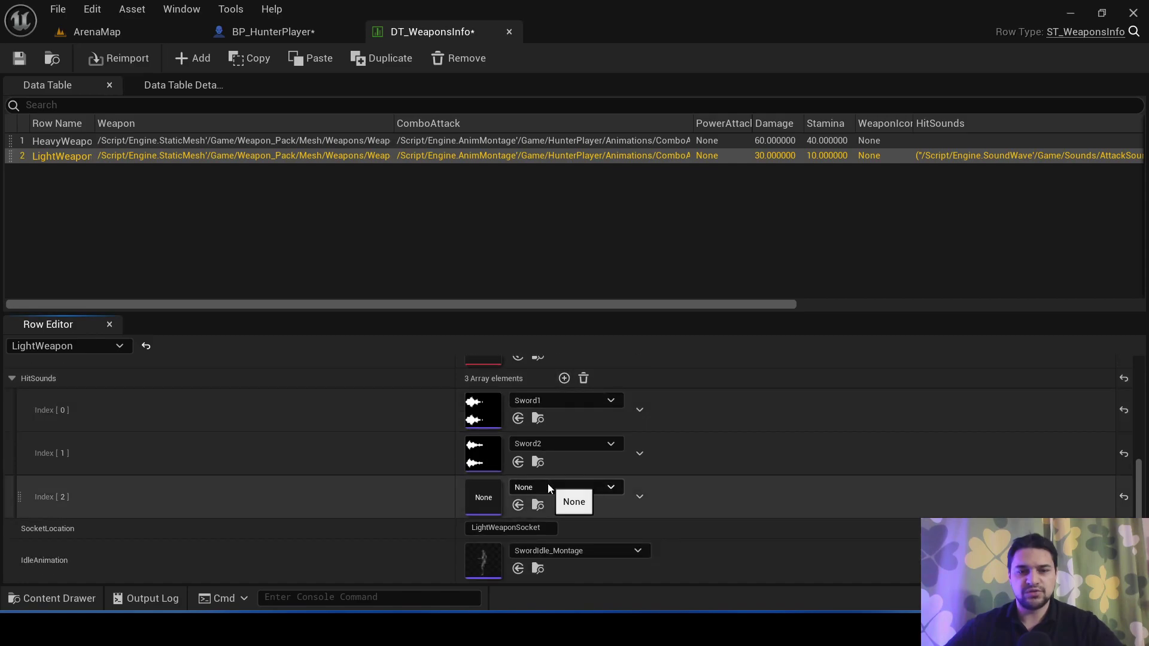
left_click(547, 486)
scroll(605, 396, "down", 4)
left_click(605, 430)
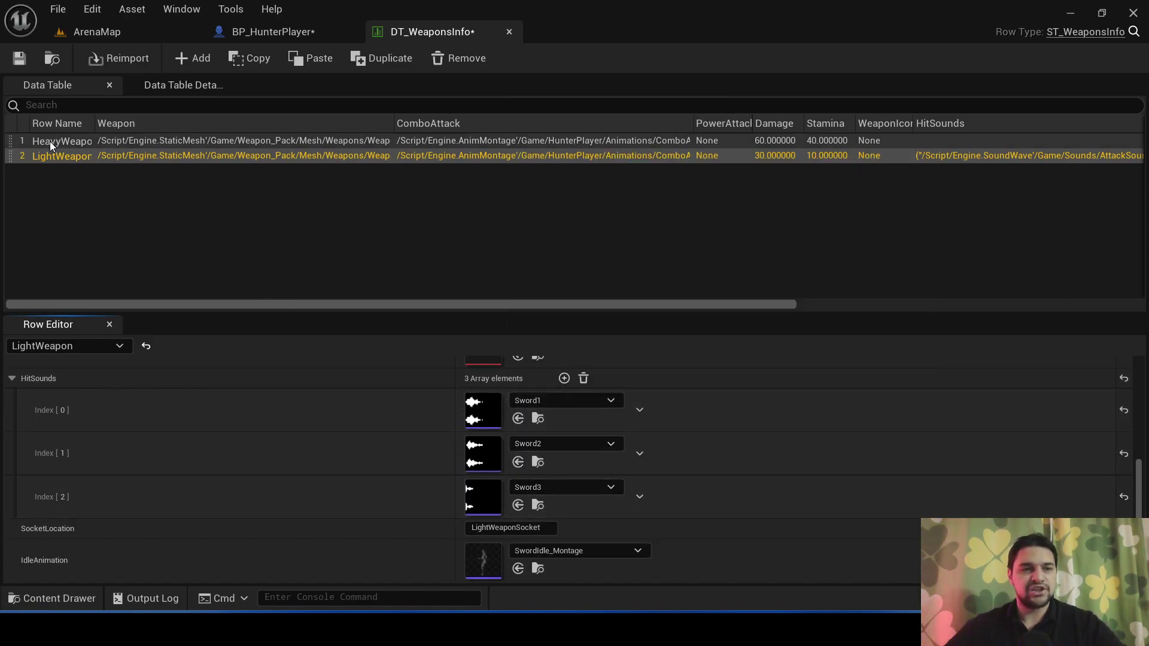
Step: Fill HeavyWeapon's HitSounds array with Hammer1 and Hammer2
left_click(49, 141)
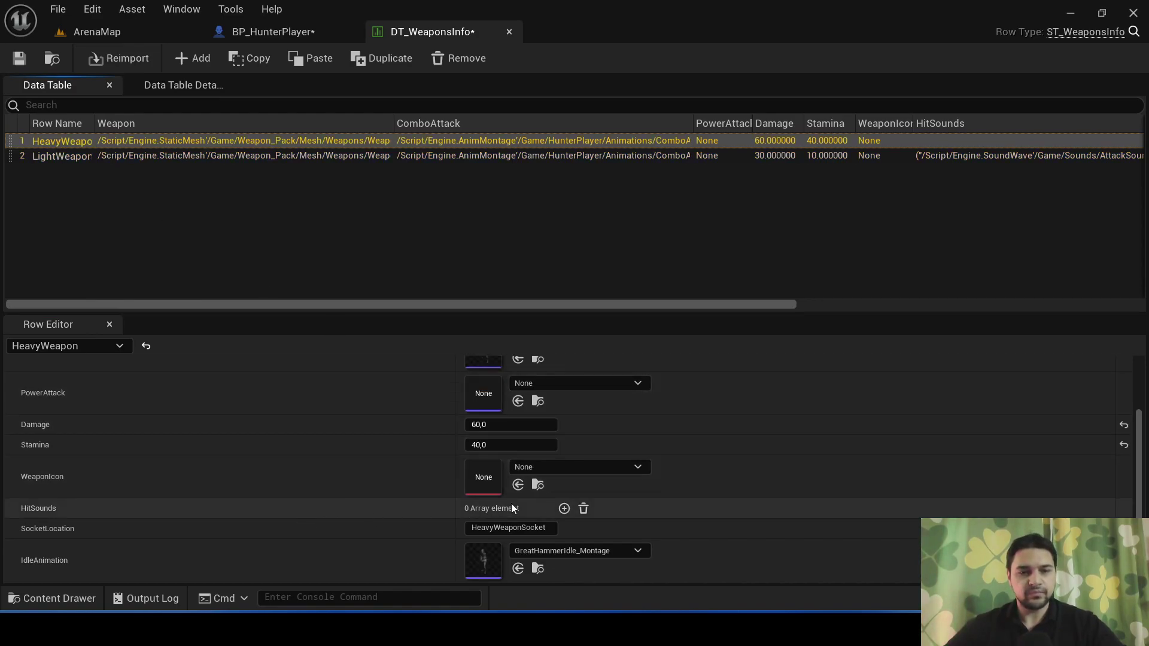
left_click(563, 508)
left_click(563, 488)
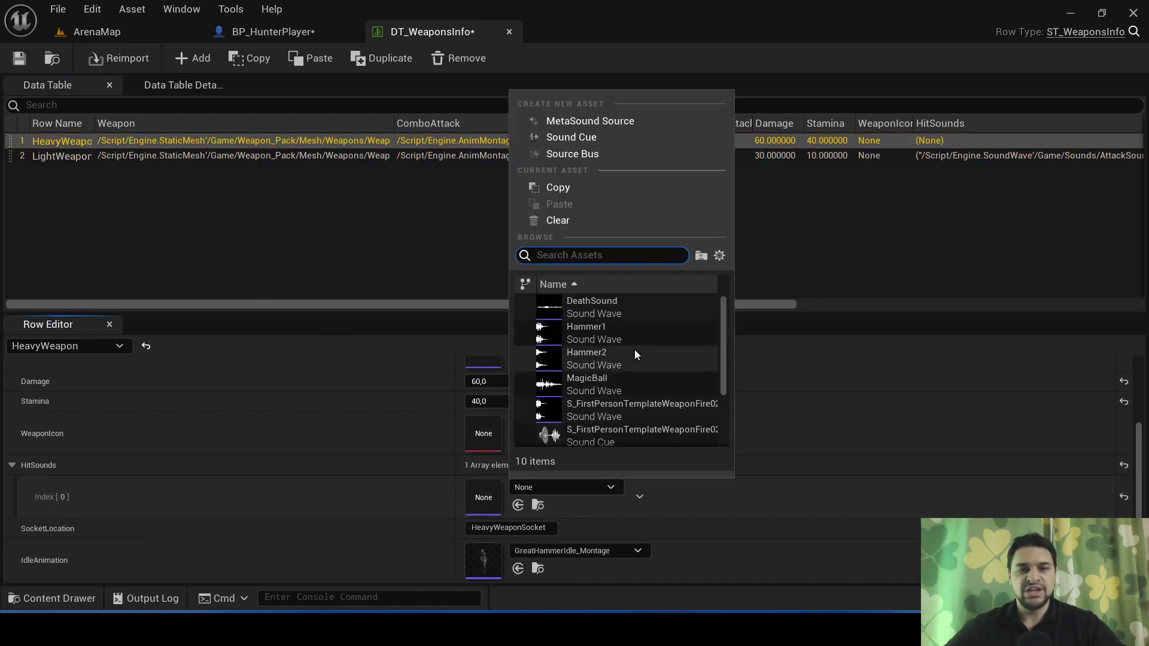
left_click(632, 338)
left_click(564, 466)
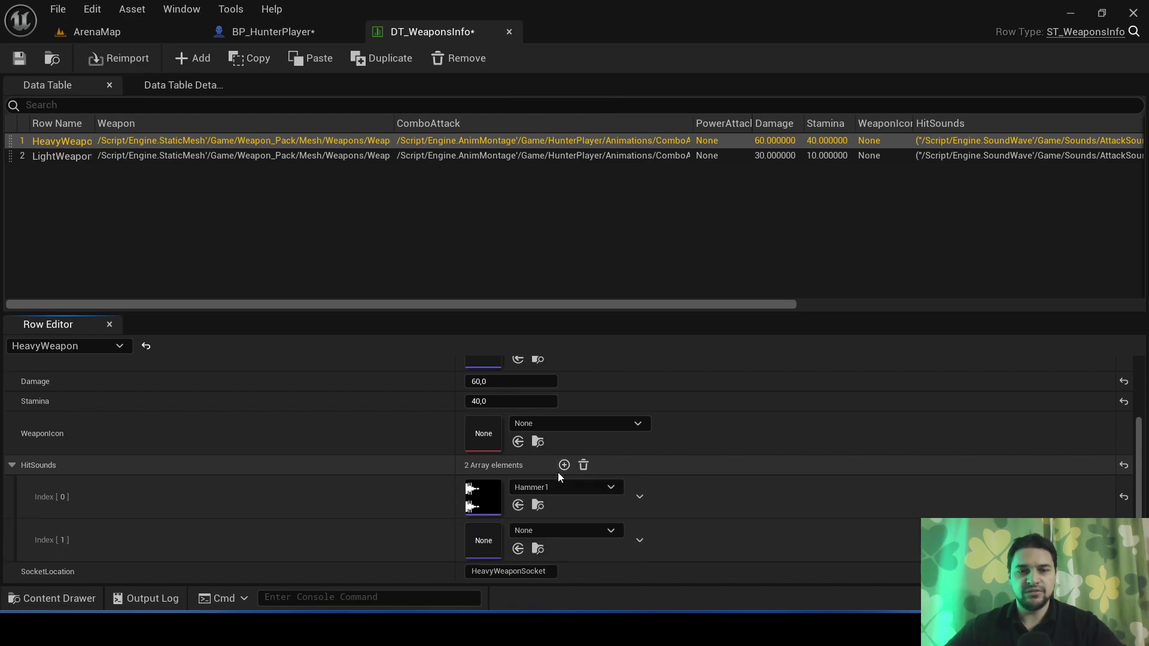
left_click(566, 532)
left_click(619, 409)
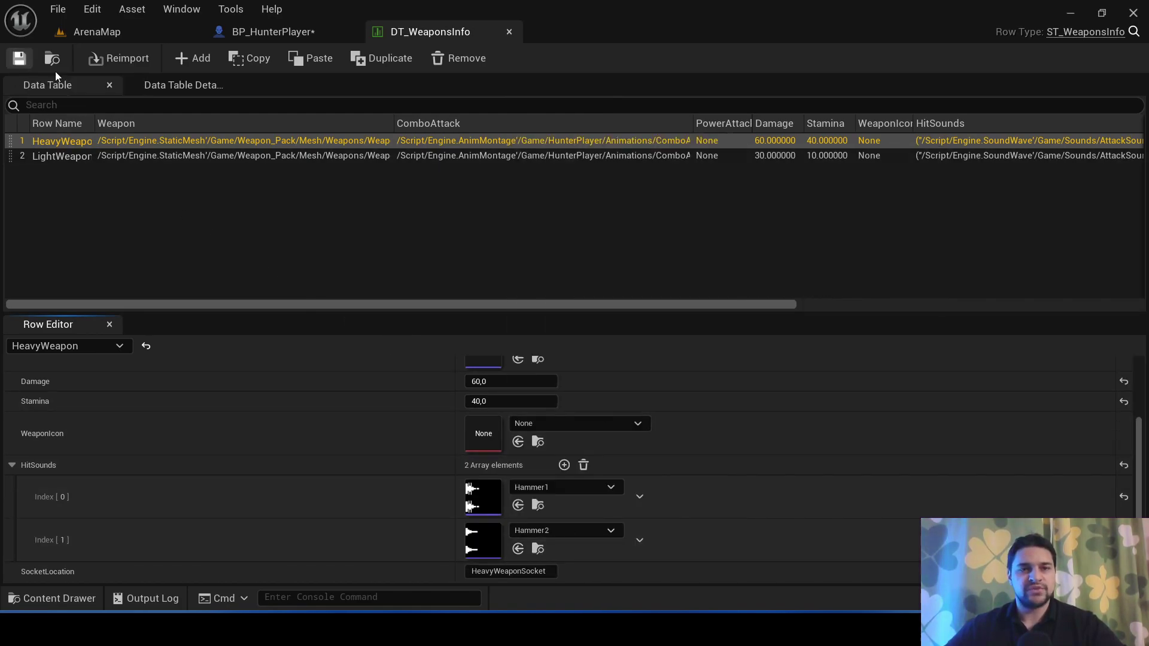
Step: Close the data table and create a new BP_HunterPlayer function named DamageSounds
left_click(509, 34)
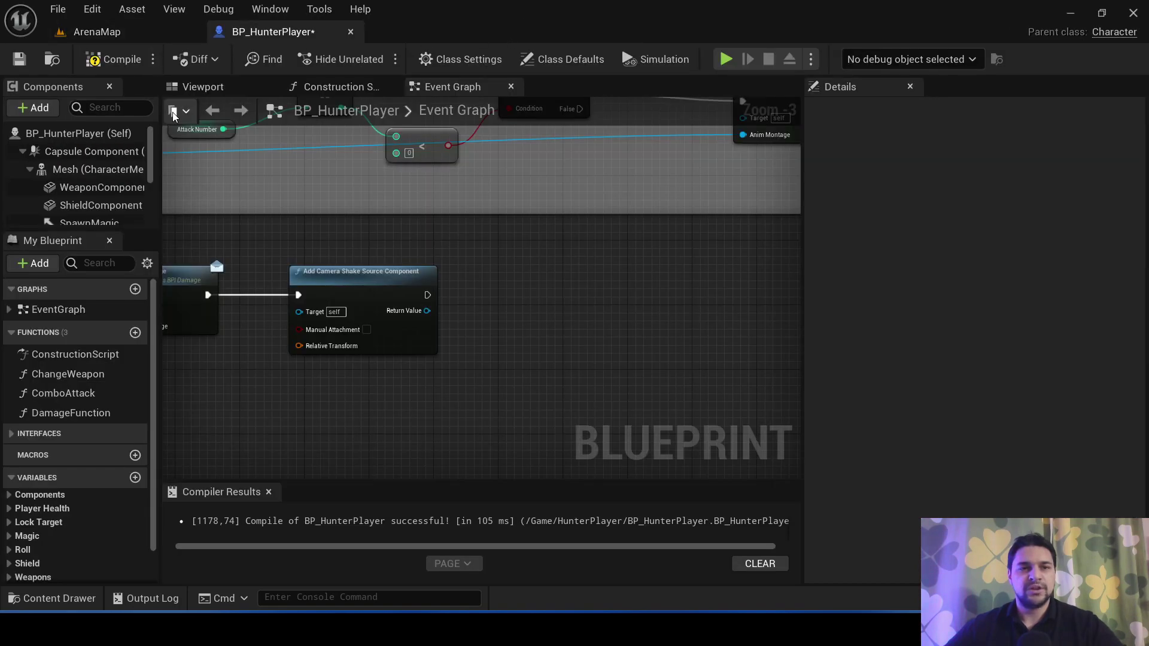
left_click(136, 333)
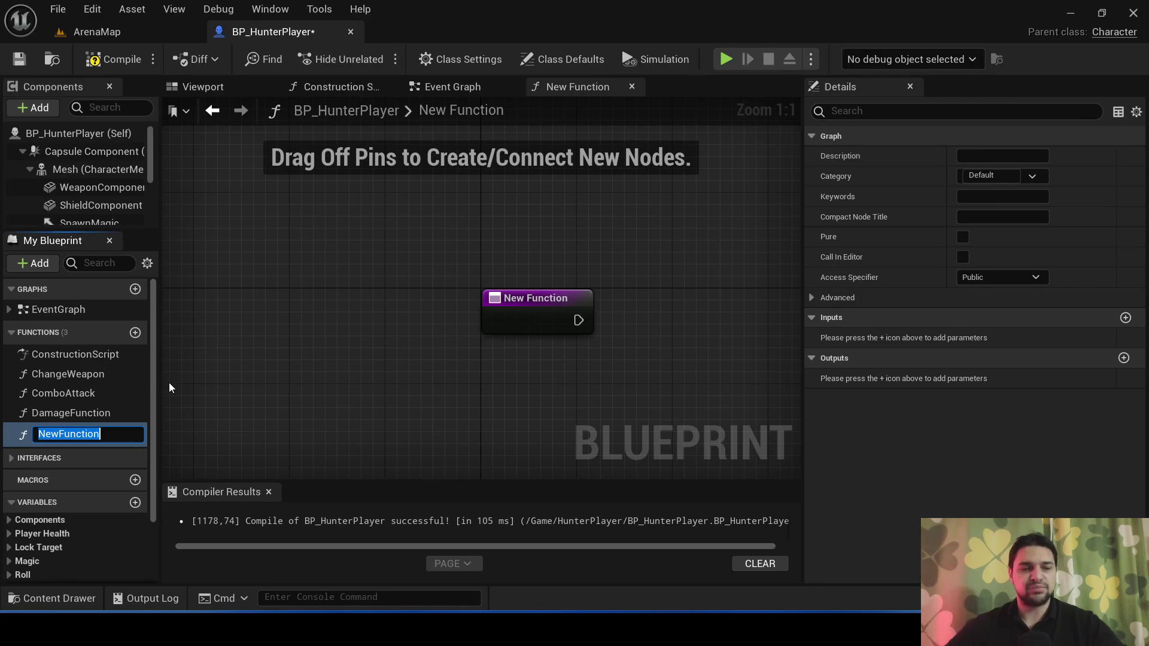
type("Dam")
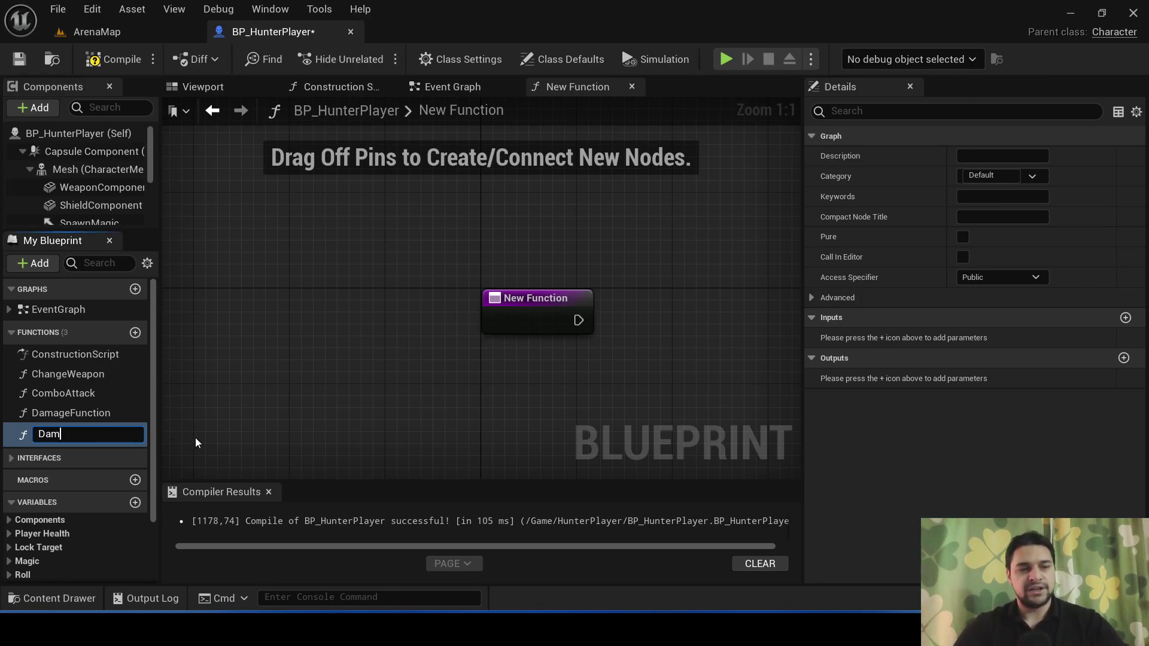
type("ageSound")
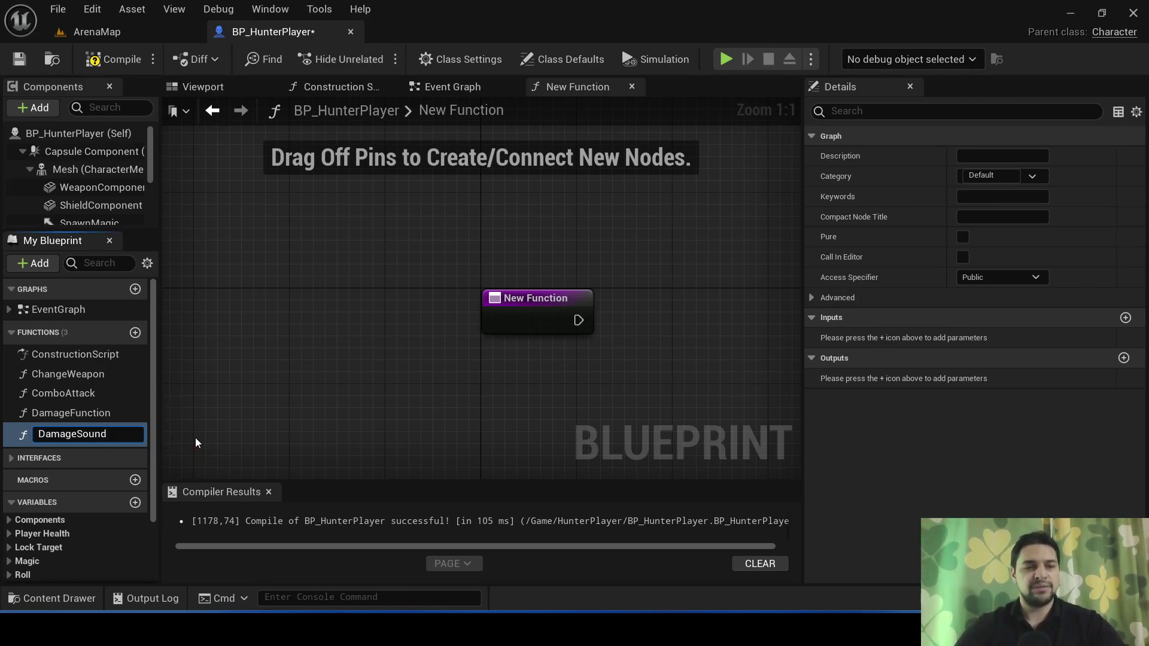
type("s")
key("Return")
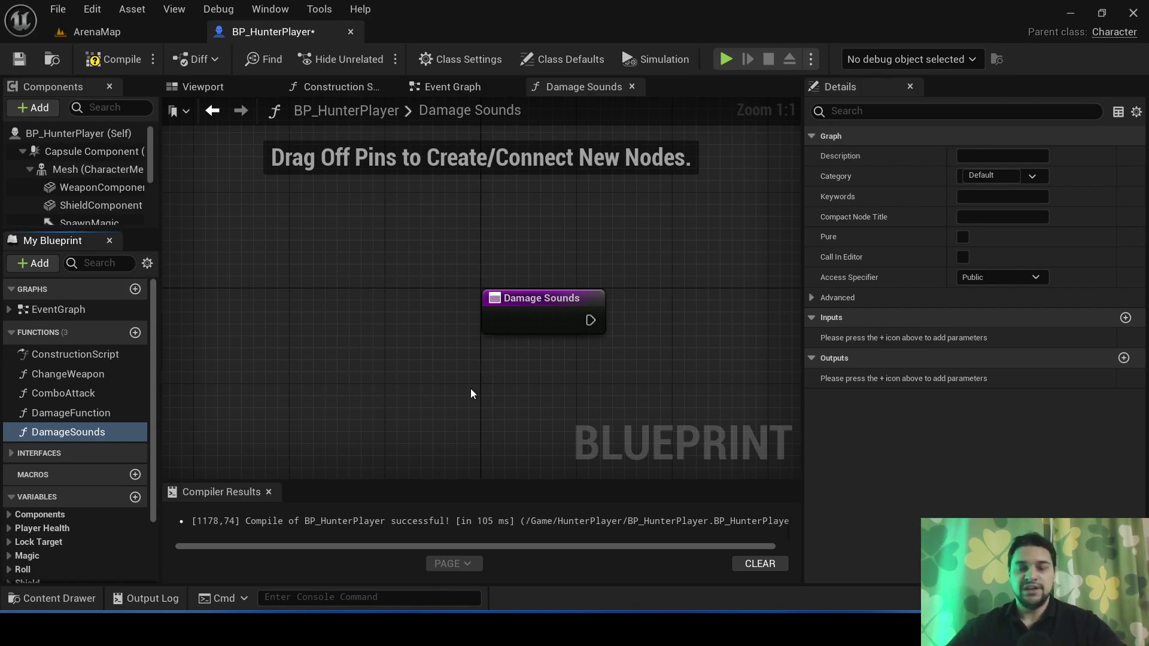
right_click_drag(470, 393, 386, 370)
scroll(113, 548, "down", 3)
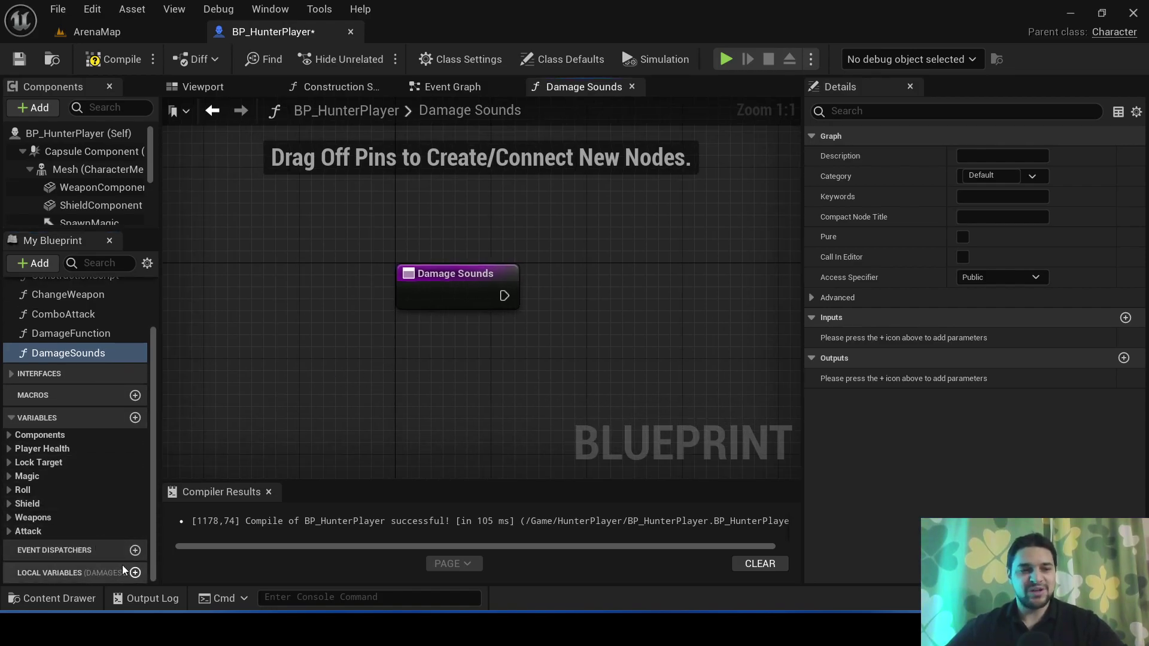
Step: Place a DT Weapon Info getter in DamageSounds and add Get Data Table Row from it
left_click(9, 518)
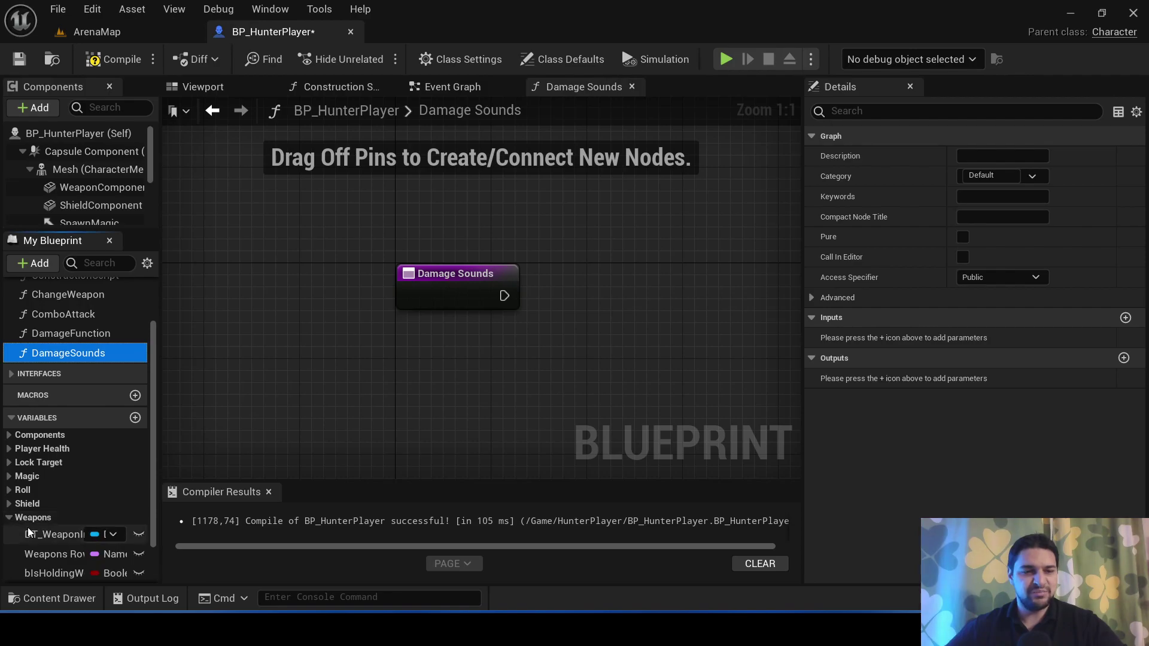
left_click_drag(47, 534, 450, 448)
left_click_drag(432, 333, 432, 332, "ctrl")
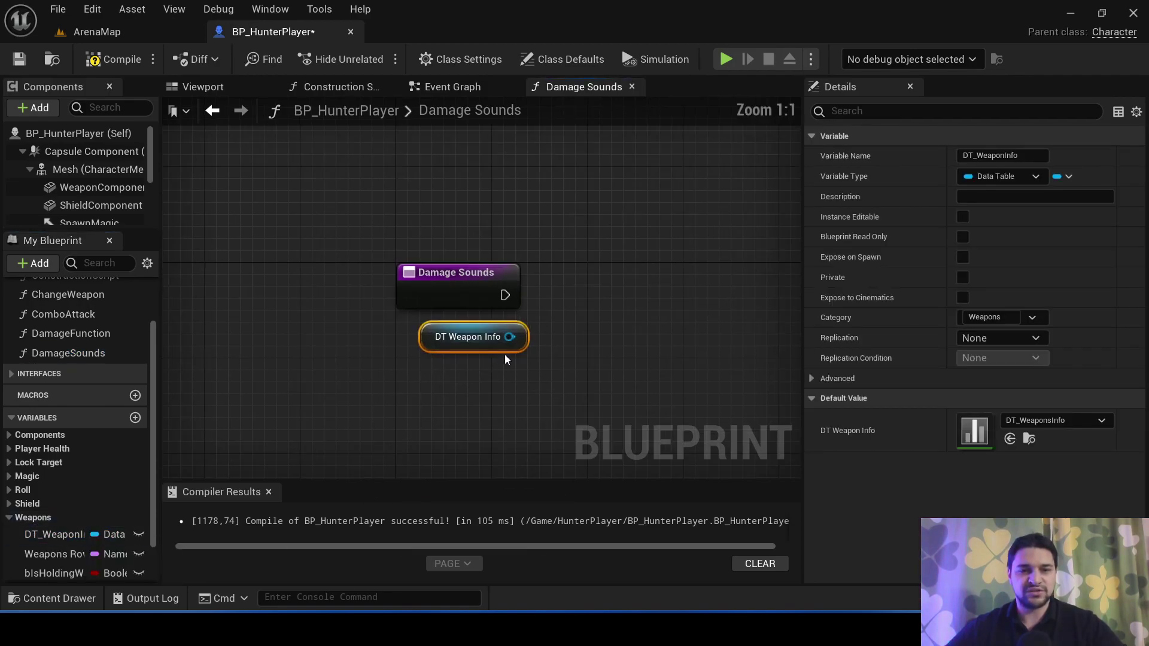
mouse_move(504, 355)
left_mouse_down()
mouse_move(492, 343)
mouse_move(557, 378)
left_mouse_up()
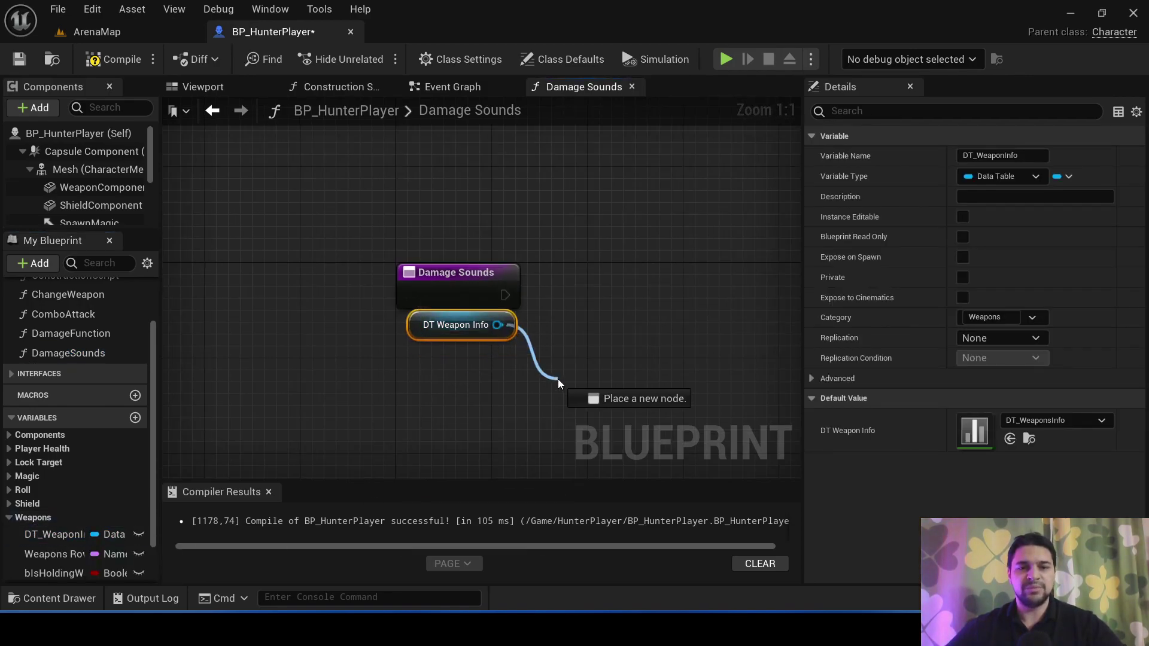
type("Get data")
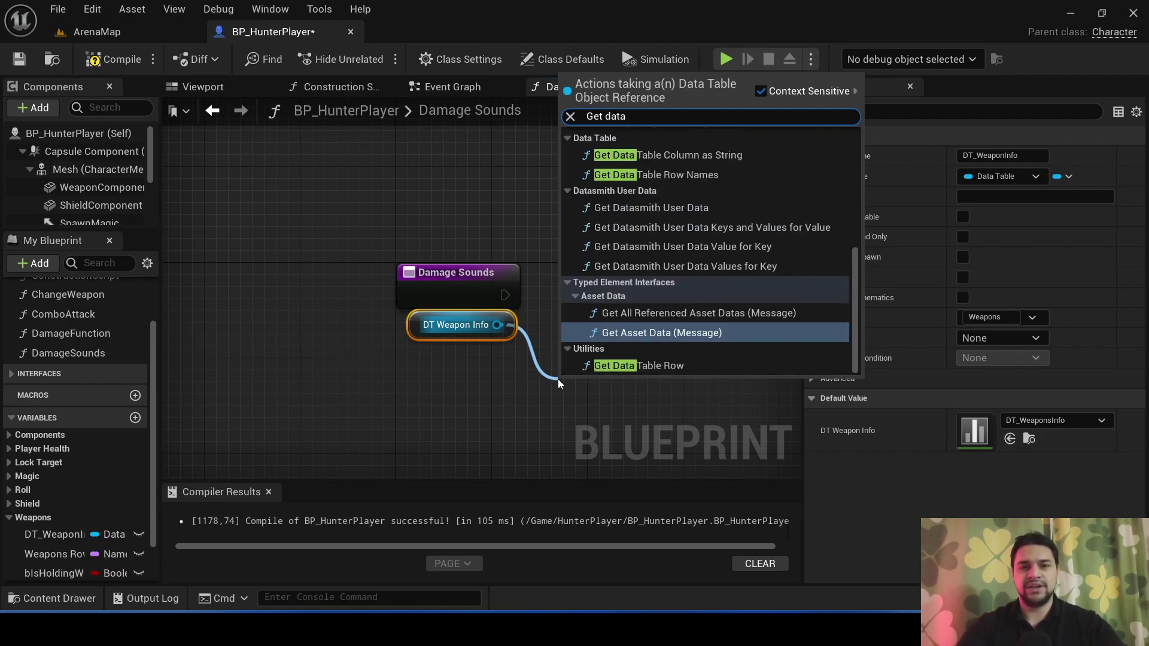
key("Down")
key("Return")
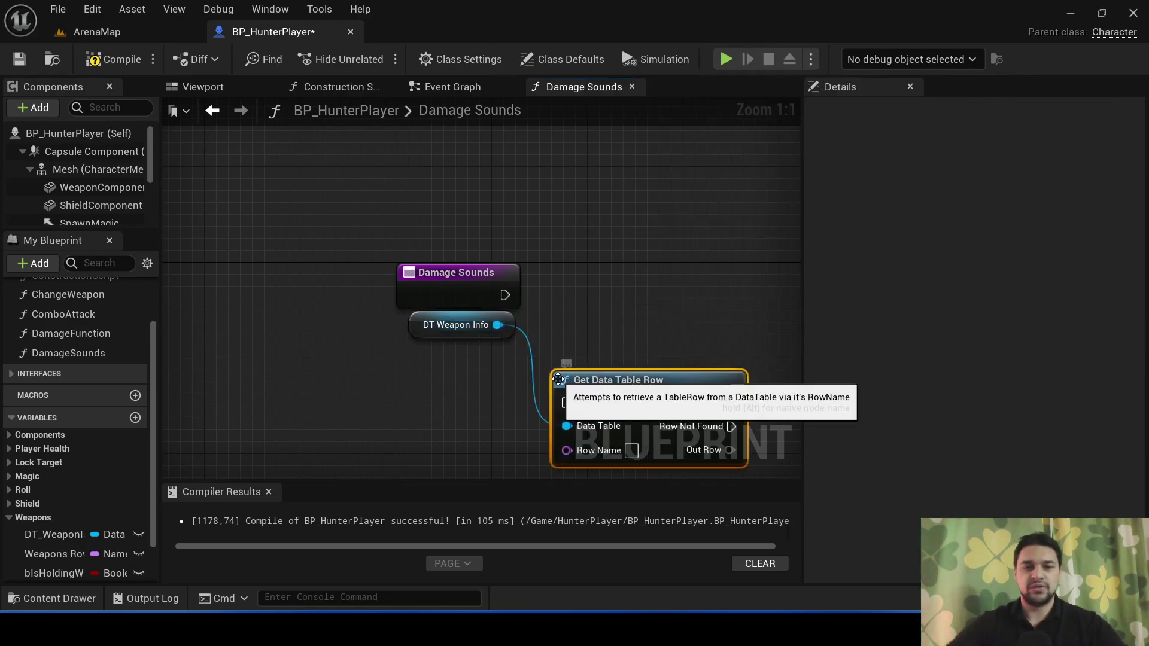
Step: Wire the function entry into Get Data Table Row and supply Weapons Row Name as its row
left_click_drag(587, 396, 587, 289)
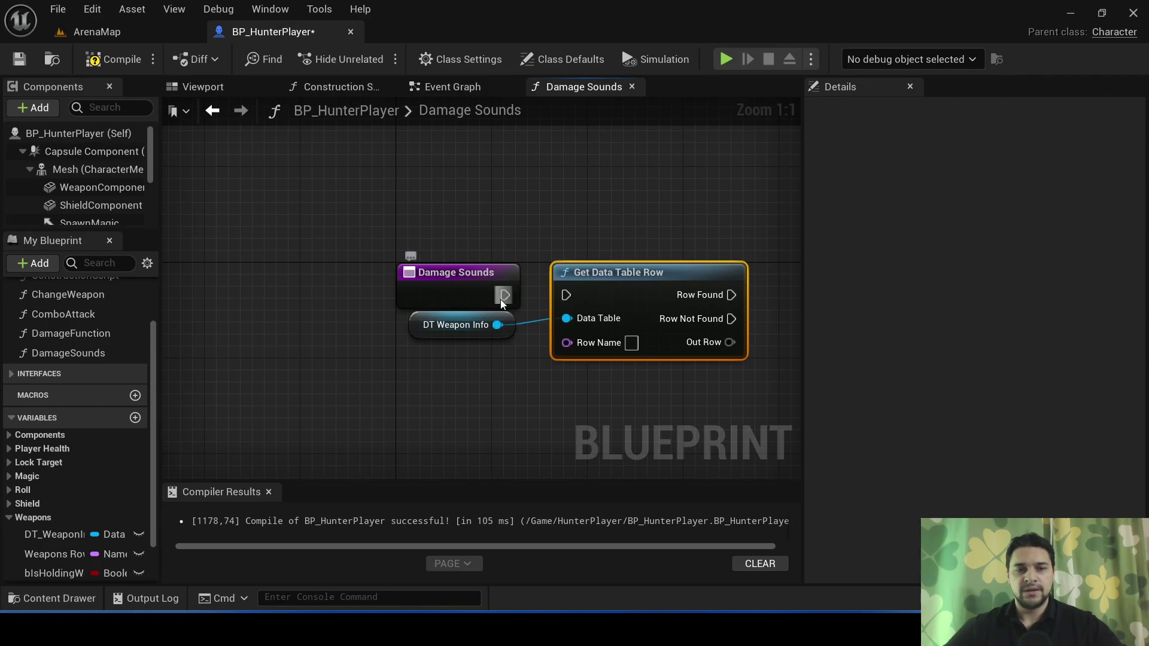
right_click_drag(466, 434, 385, 376)
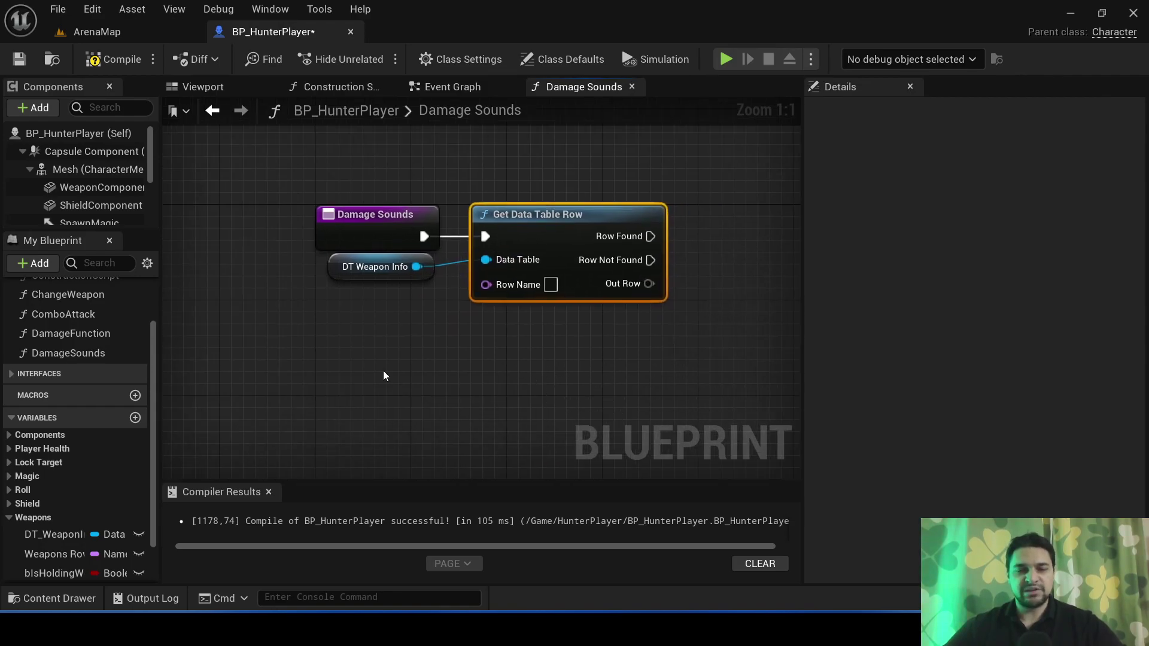
scroll(49, 572, "down", 1)
mouse_move(52, 530)
left_mouse_down()
mouse_move(487, 283)
mouse_move(437, 315)
left_mouse_up()
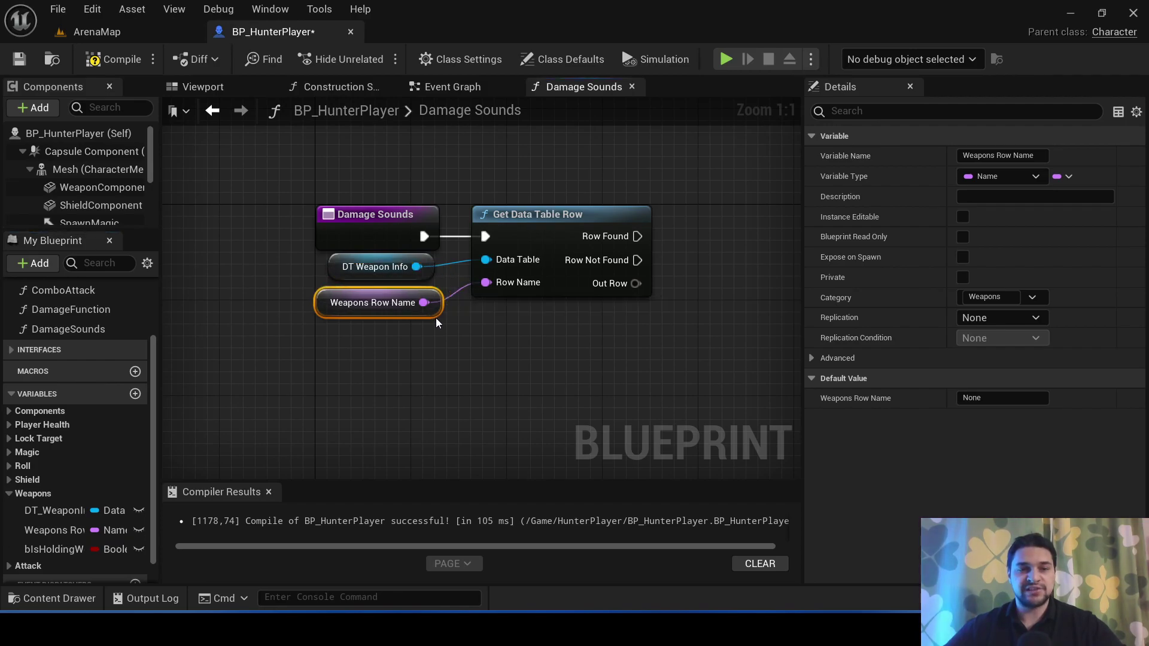
Step: Add a Break ST_WeaponsInfo node fed by Out Row, placed below Get Data Table Row
left_click(553, 370)
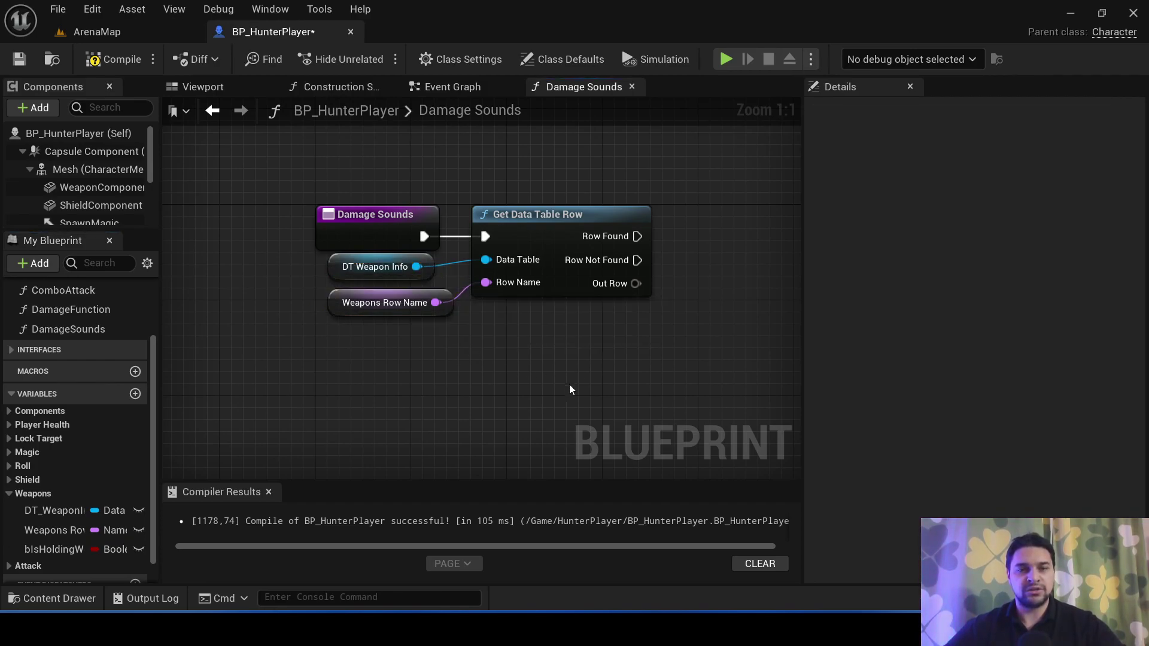
right_click_drag(569, 384, 476, 386)
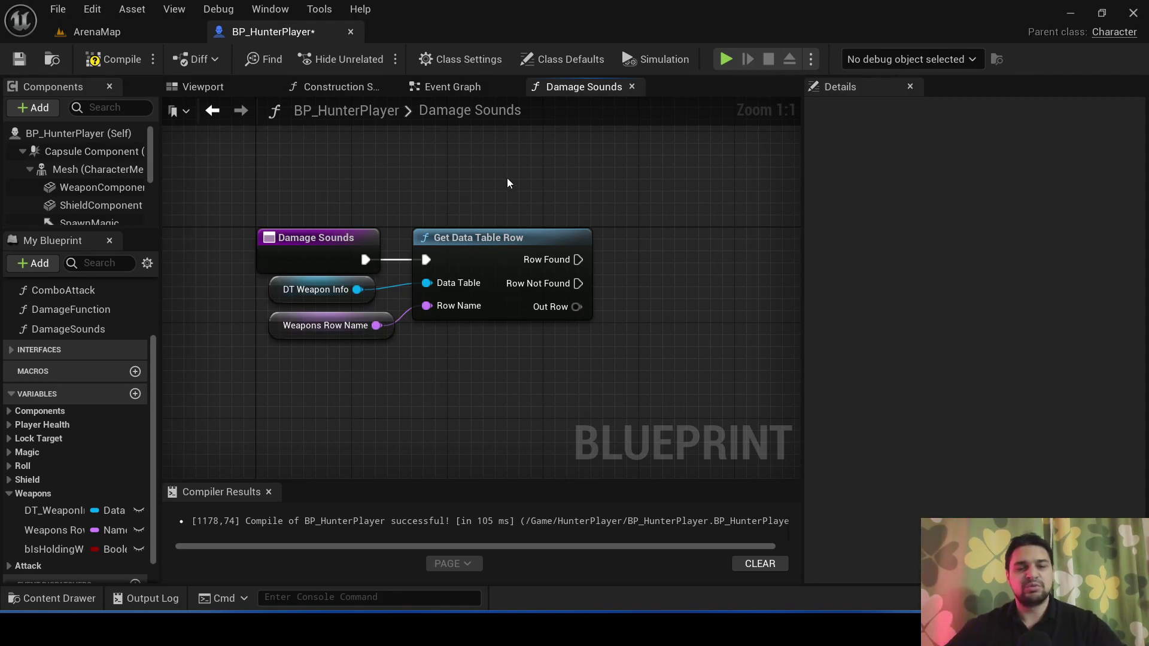
left_click_drag(508, 183, 662, 201)
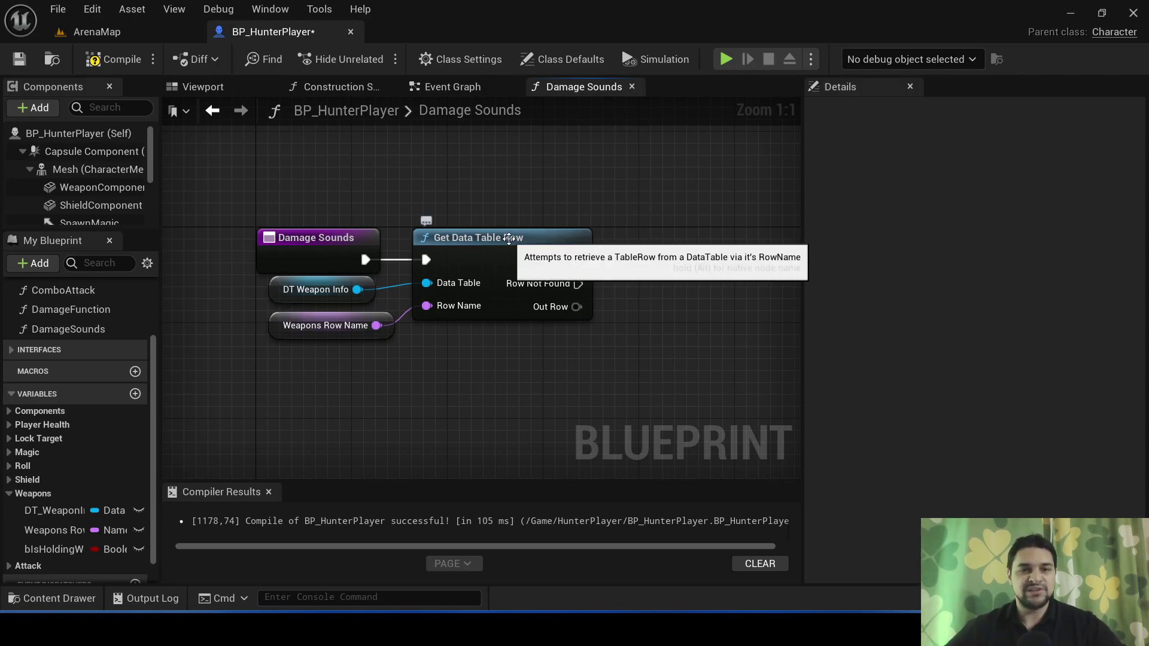
left_click(504, 233)
left_click(561, 192)
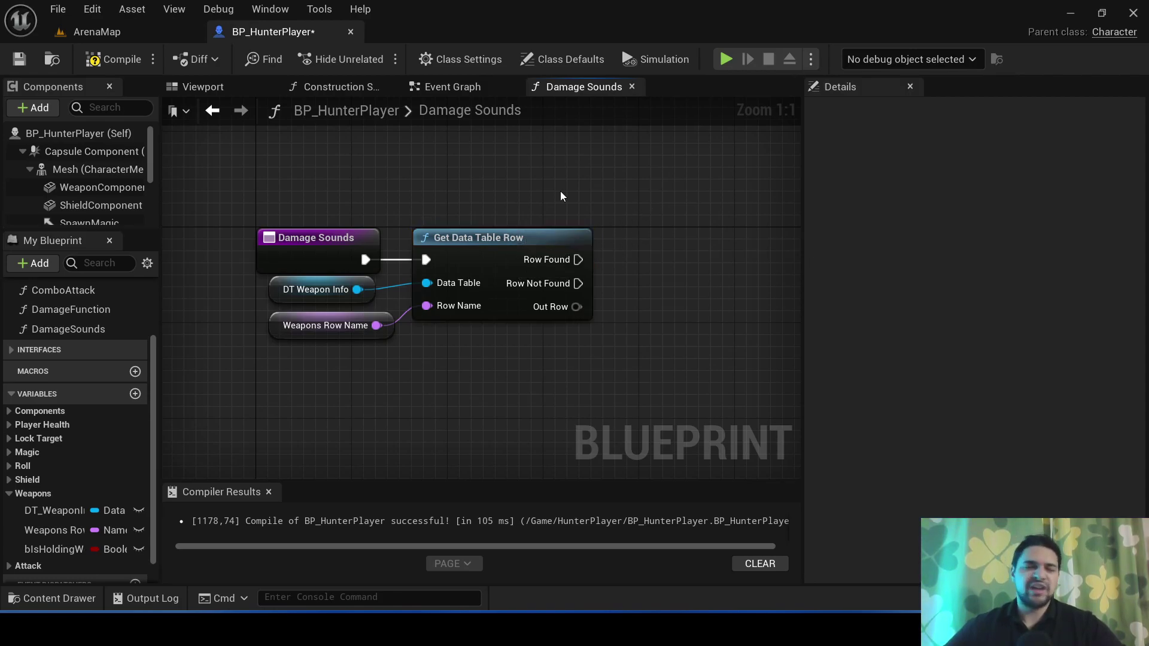
scroll(590, 246, "down", 2)
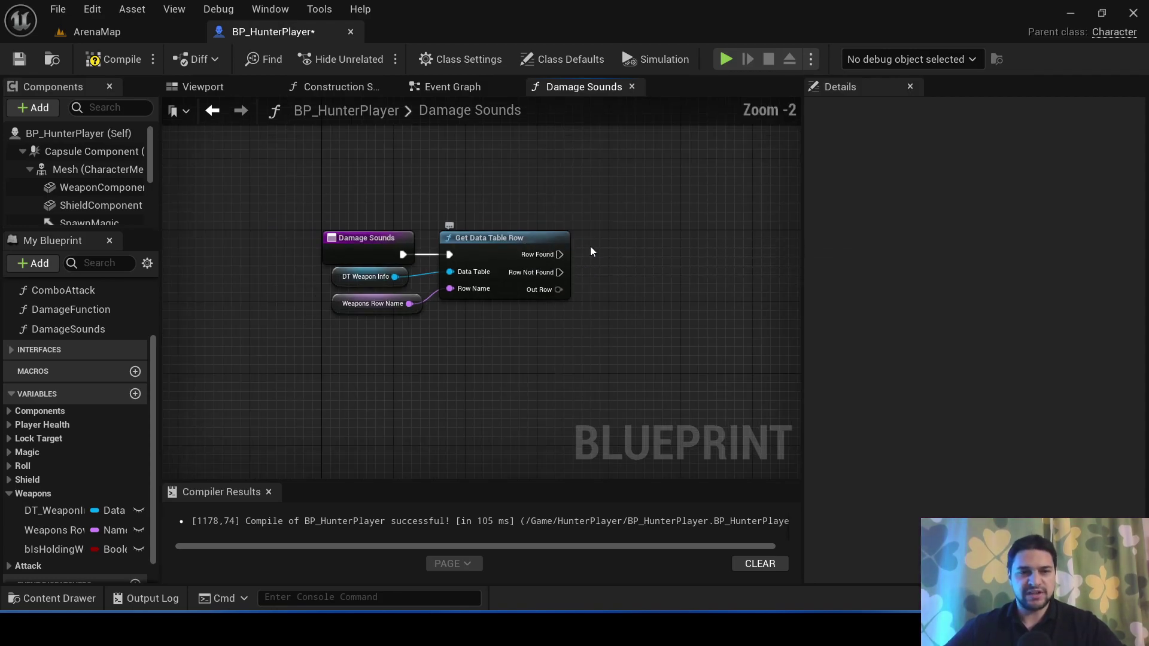
right_click_drag(637, 237, 508, 272)
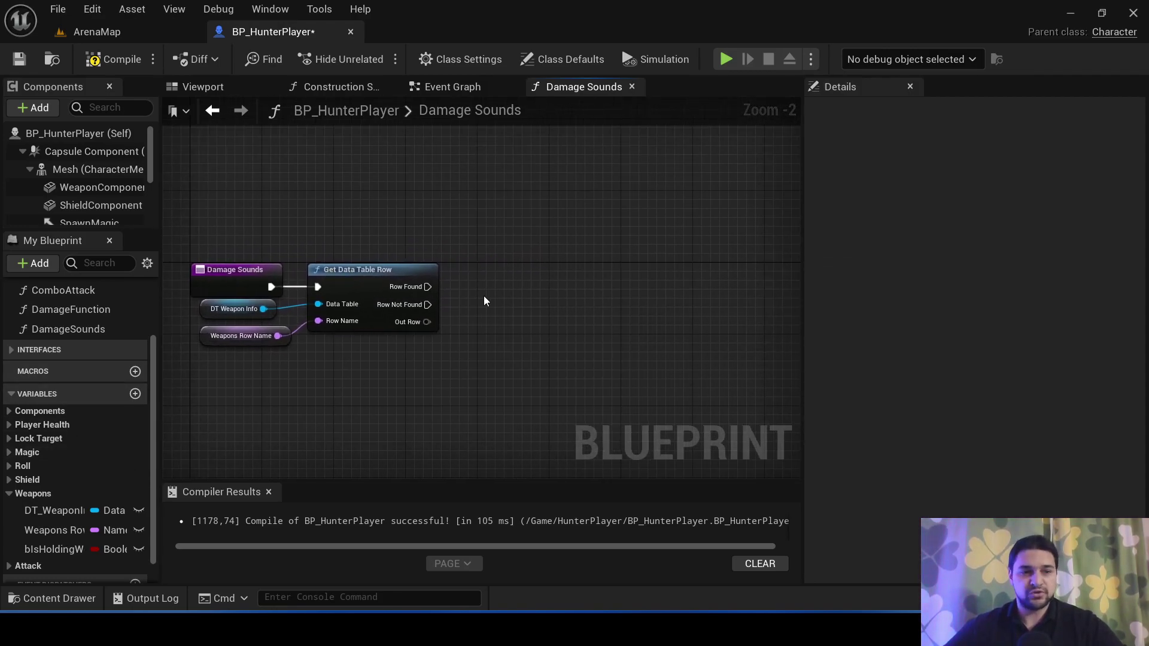
scroll(508, 339, "up", 2)
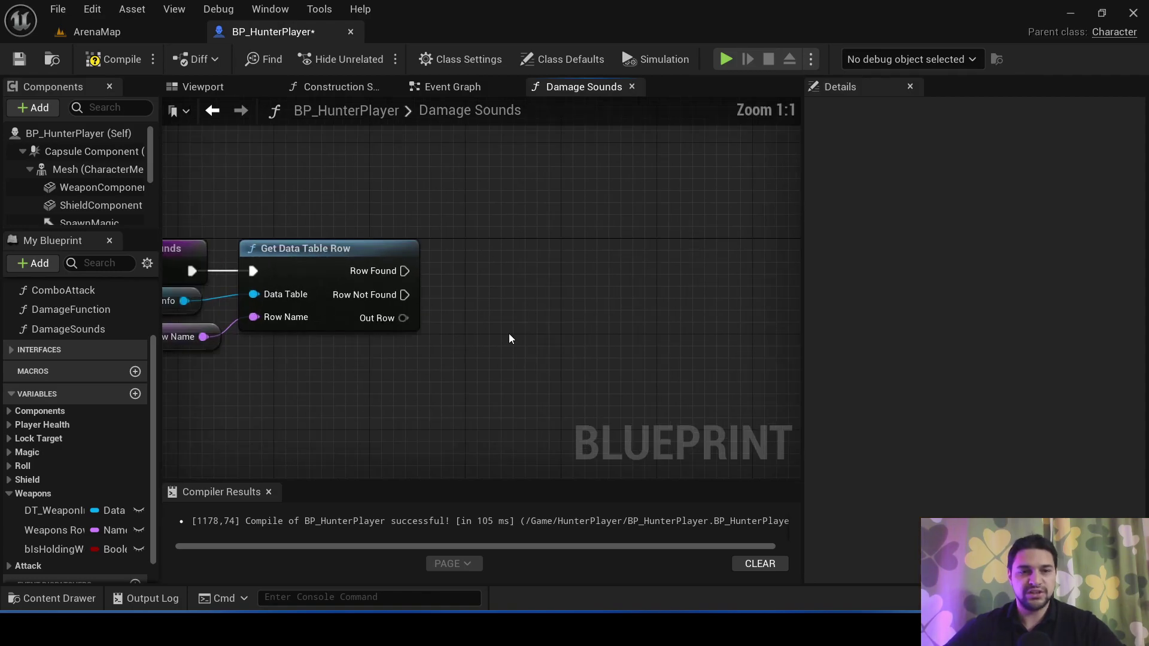
left_click_drag(404, 318, 383, 358)
type("bre")
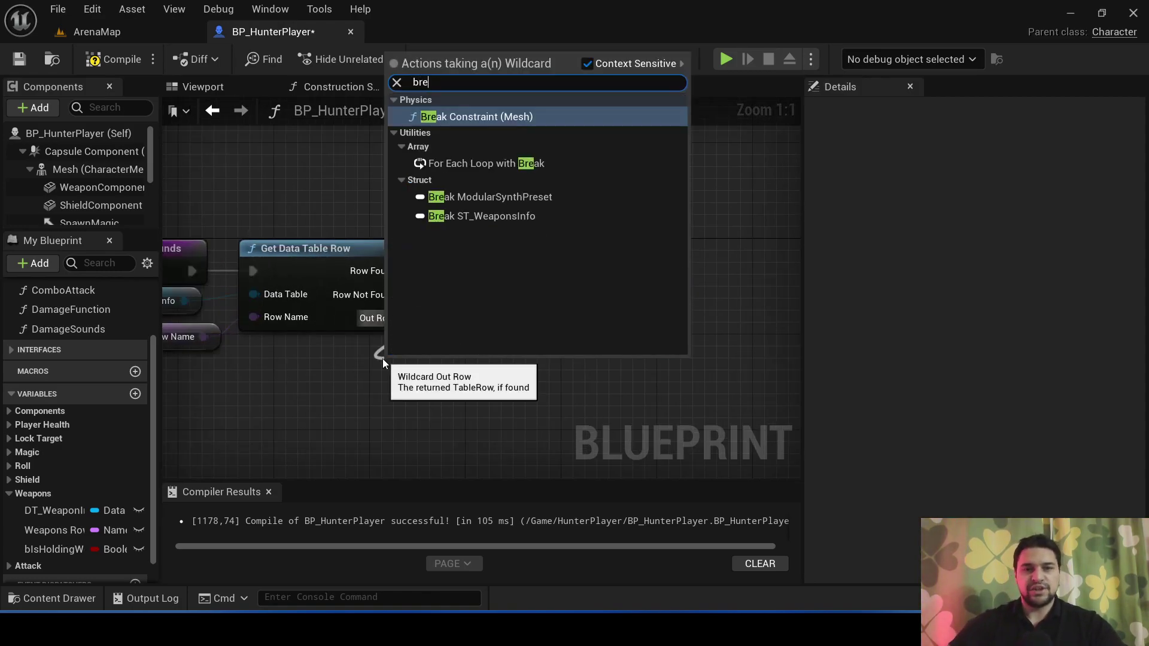
type("ak")
key("Down")
key("Down")
key("Down")
key("Return")
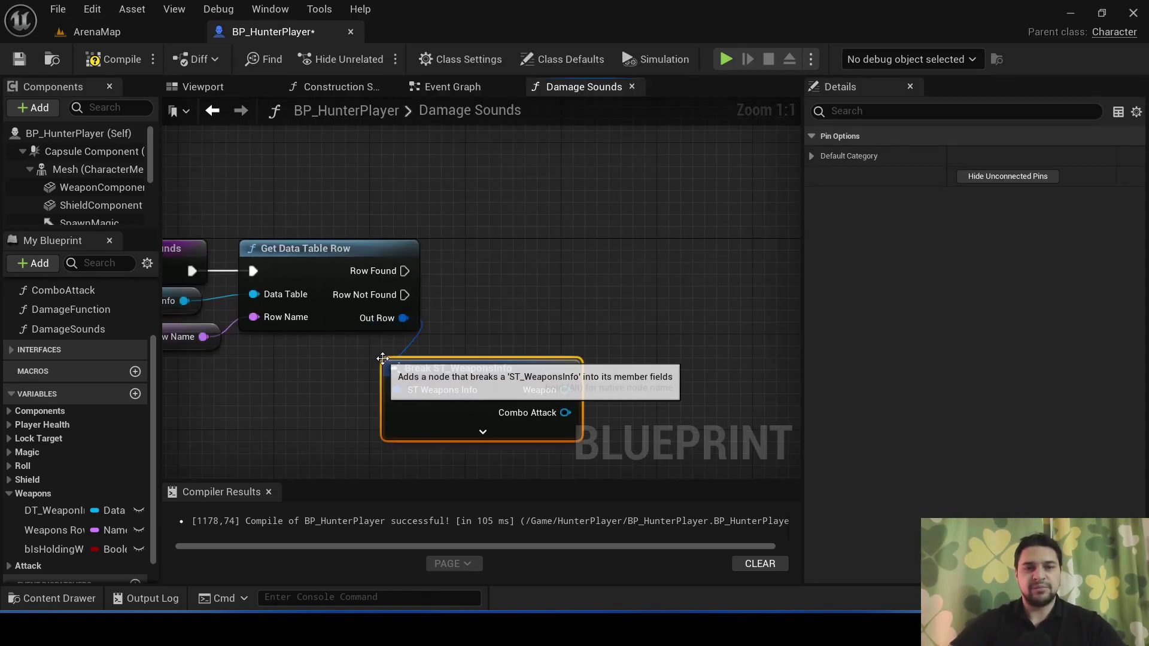
left_click_drag(455, 367, 311, 344)
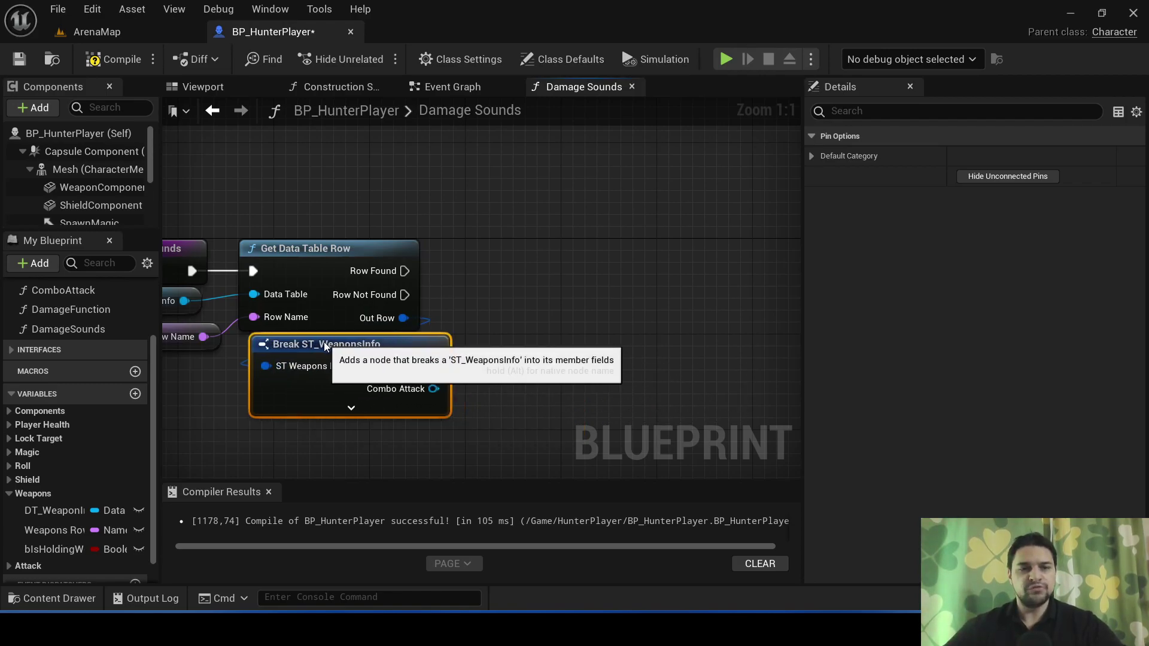
Step: Review the other functions' settings and expand the Break node to show all fields, including Hit Sounds
right_click_drag(479, 304, 507, 282)
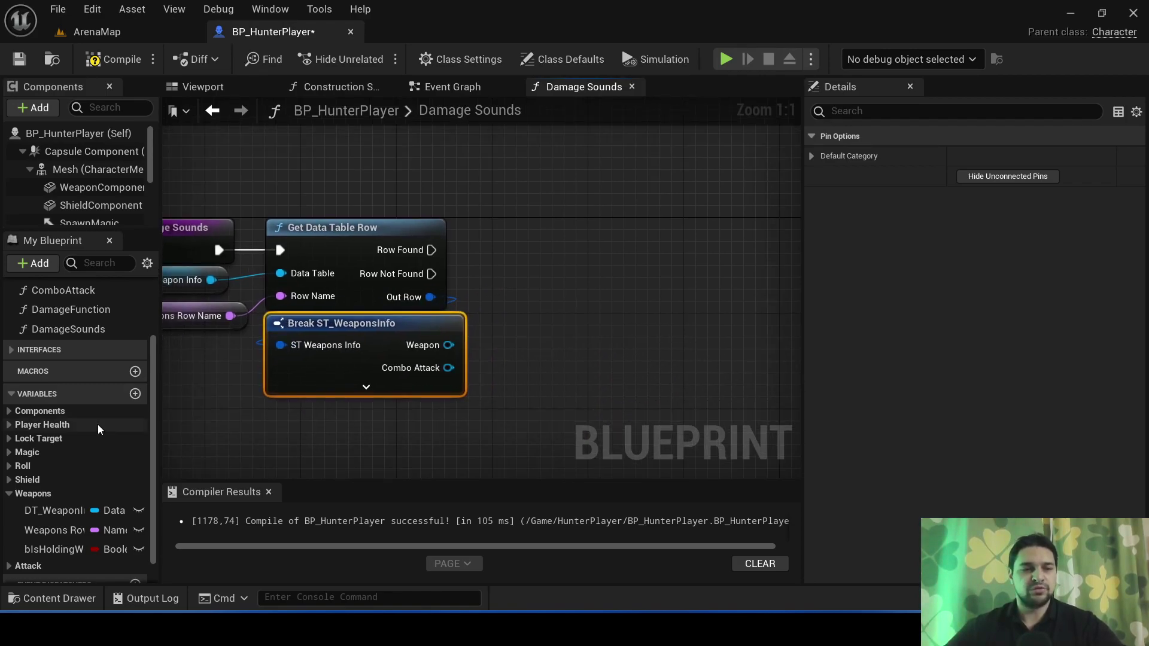
left_click(87, 318)
left_click(88, 329)
scroll(99, 353, "up", 2)
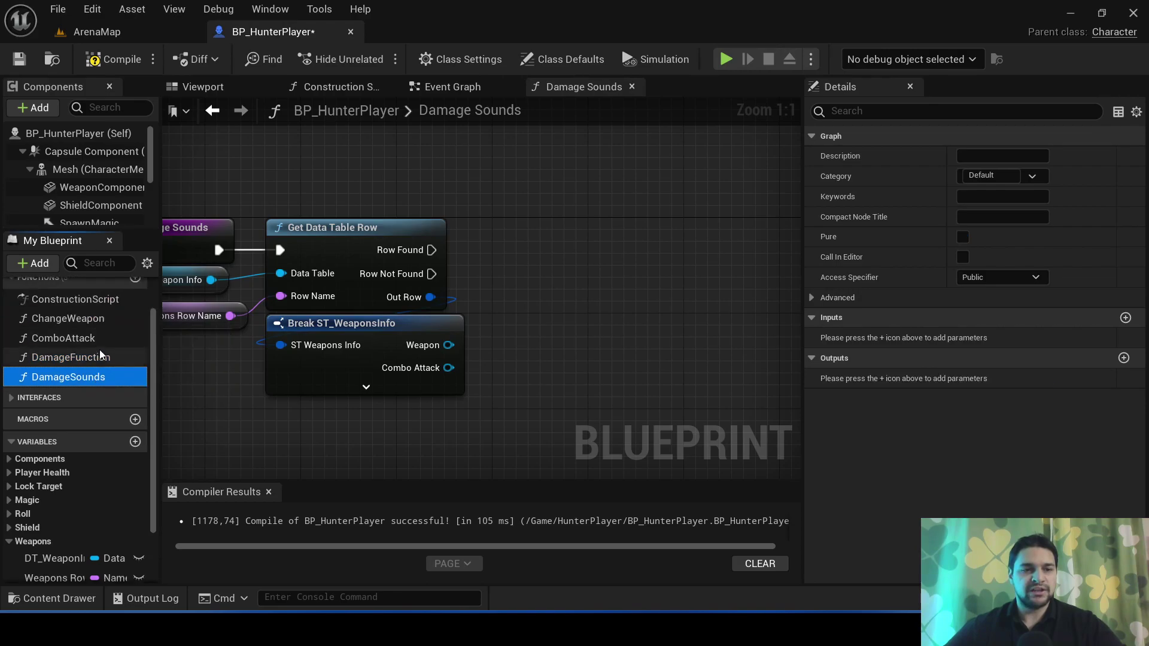
left_click(99, 339)
left_click(103, 319)
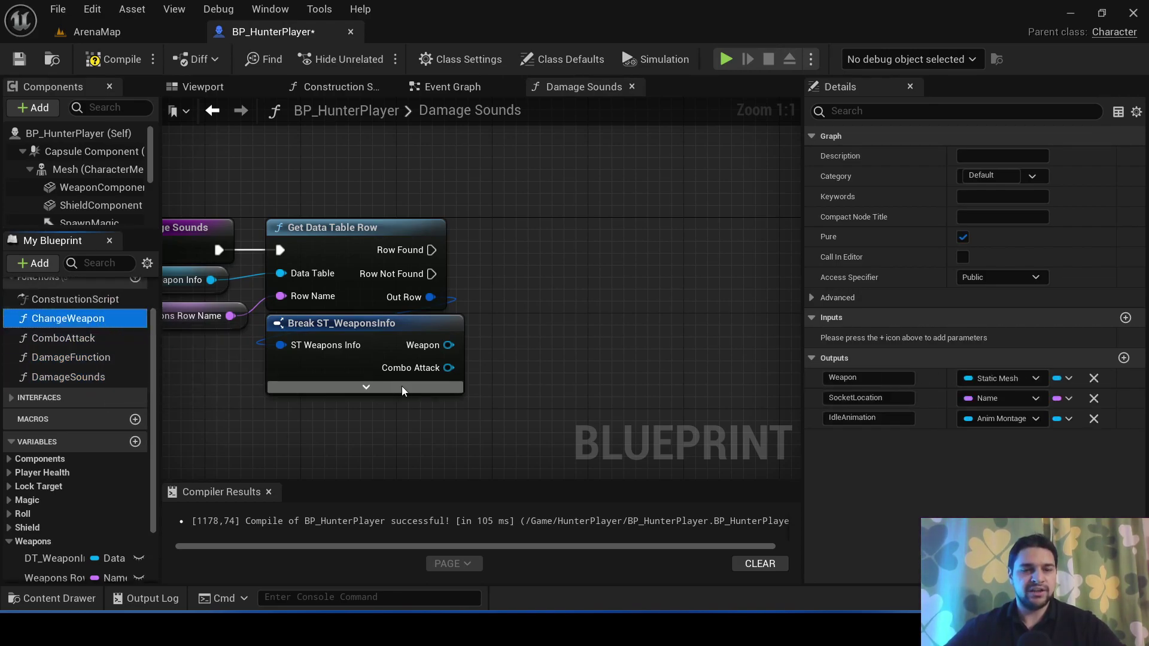
right_click_drag(427, 422, 393, 343)
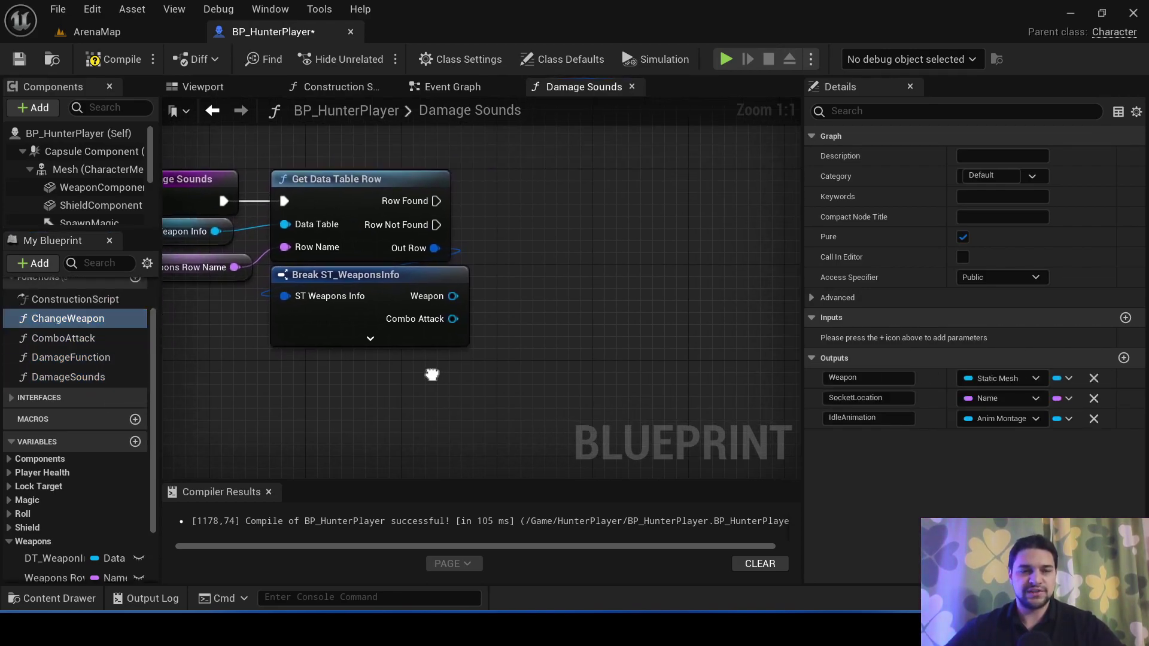
left_click(370, 339)
Step: Add a Return Node wired to Get Data Table Row's Row Found
left_click_drag(437, 201, 661, 210)
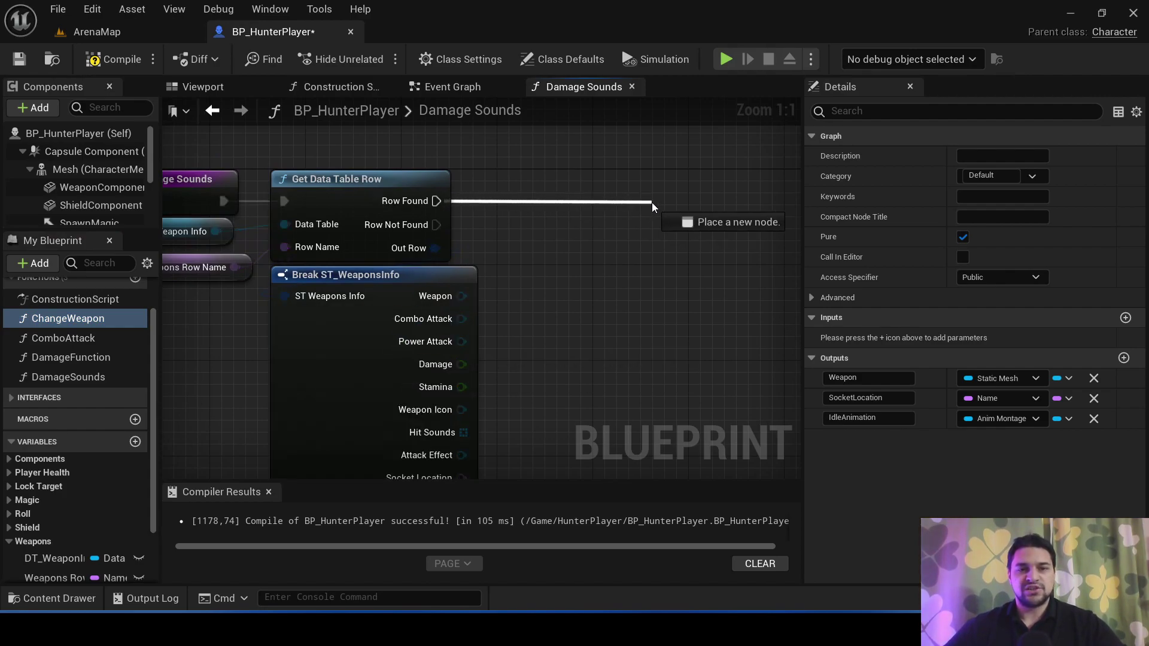
type("Retur")
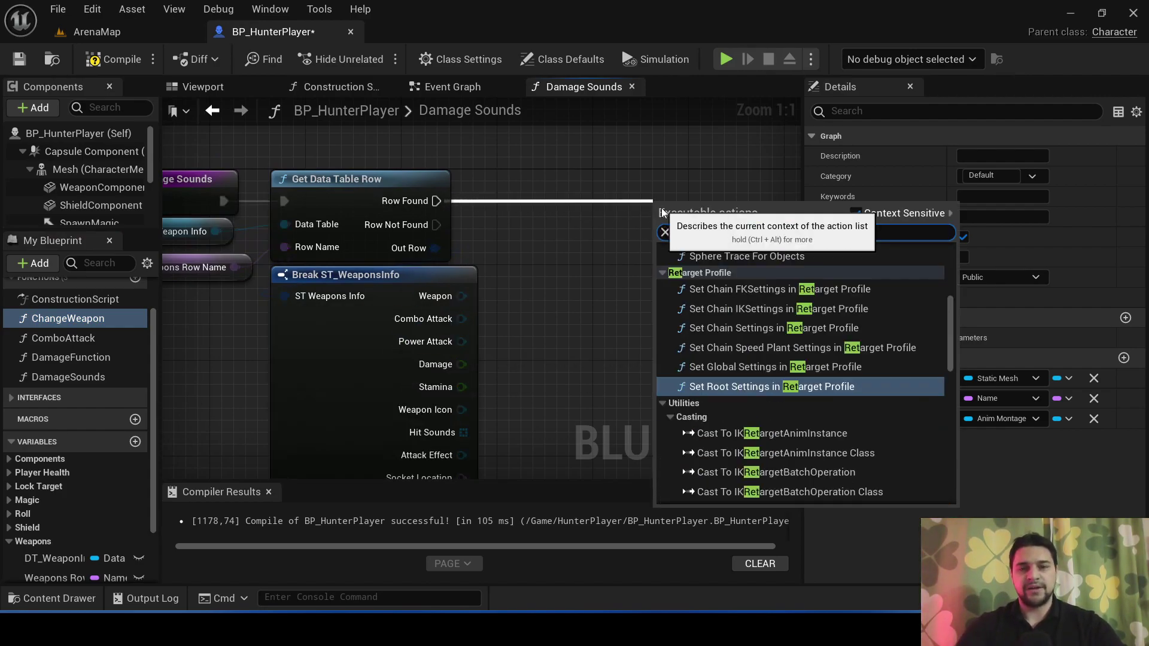
type("n")
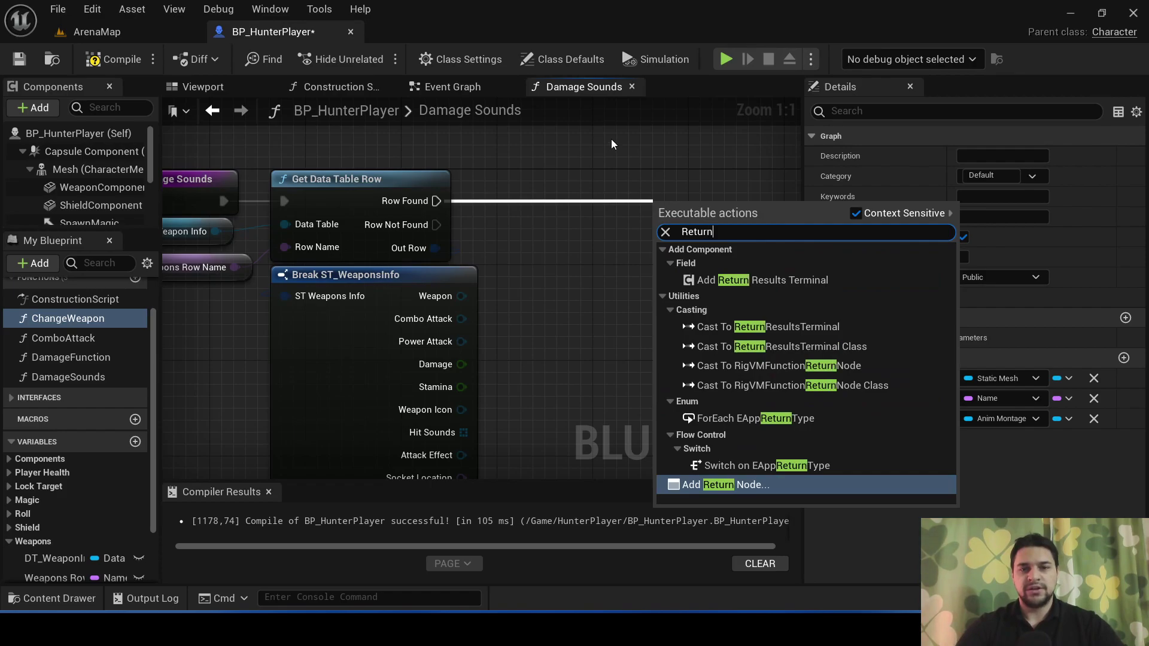
type(" node")
key("Return")
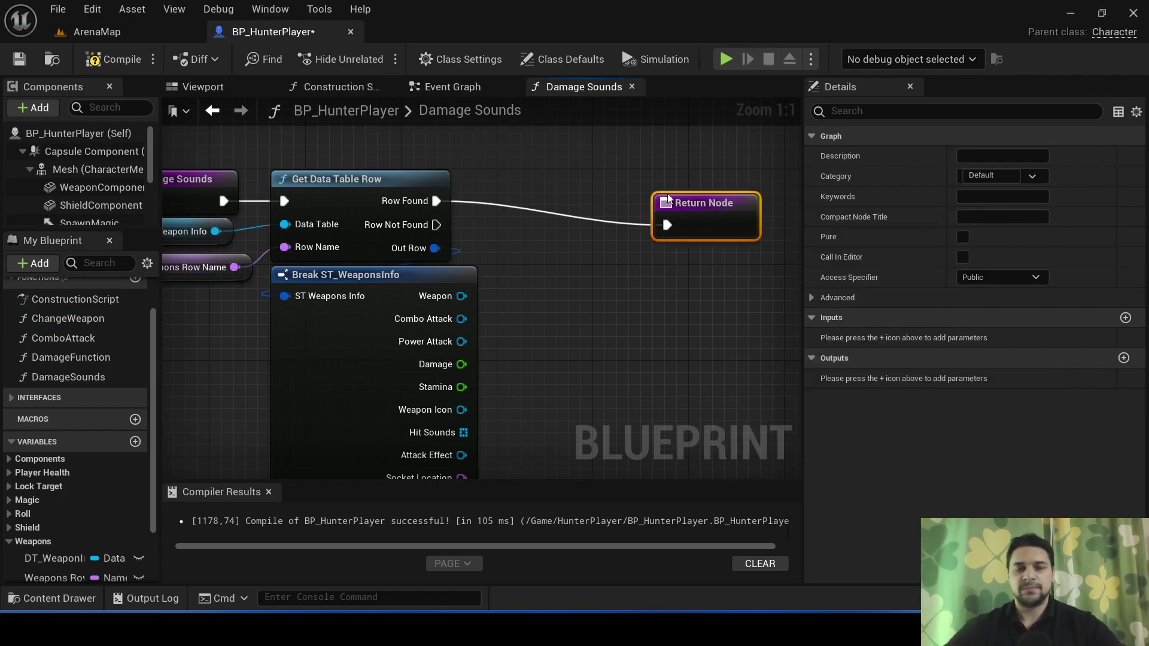
right_click_drag(638, 308, 607, 247)
right_click_drag(477, 365, 464, 406)
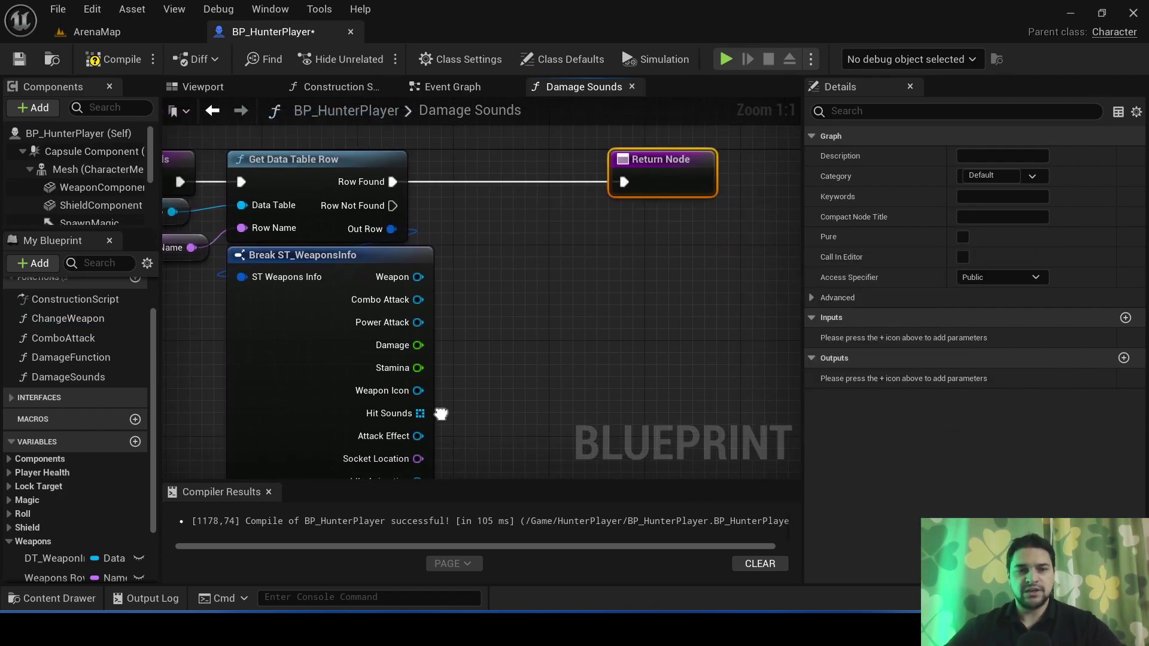
Step: Feed Hit Sounds into a Random Array Item node and connect its output to the Return Node
left_click_drag(420, 413, 526, 366)
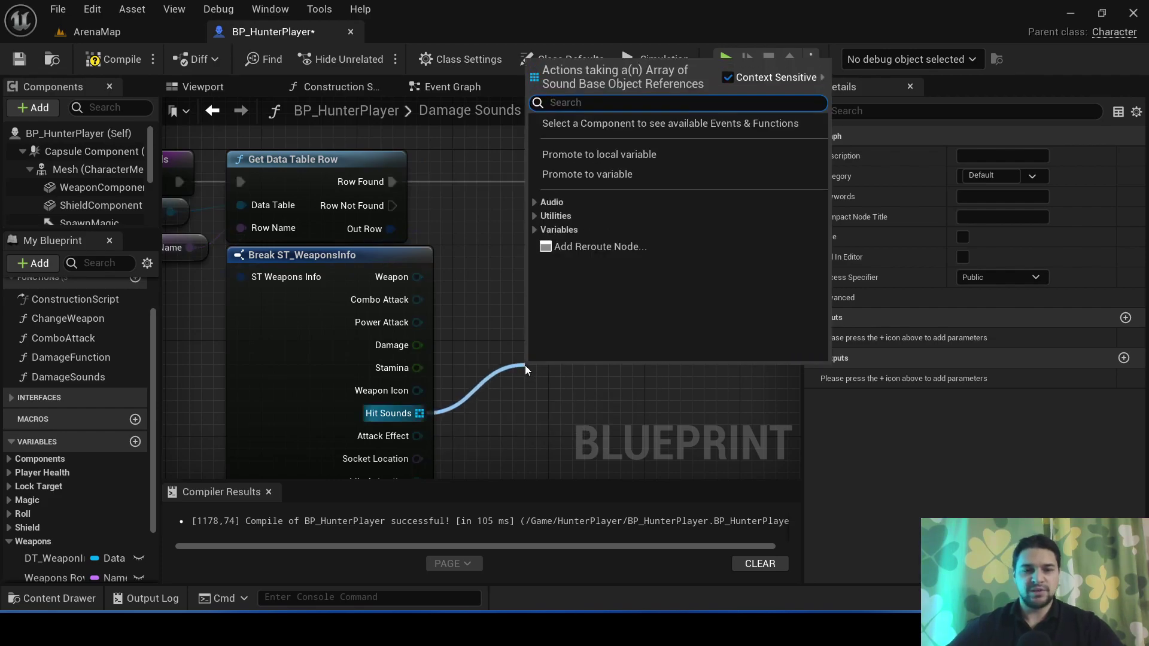
type("Random")
key("Return")
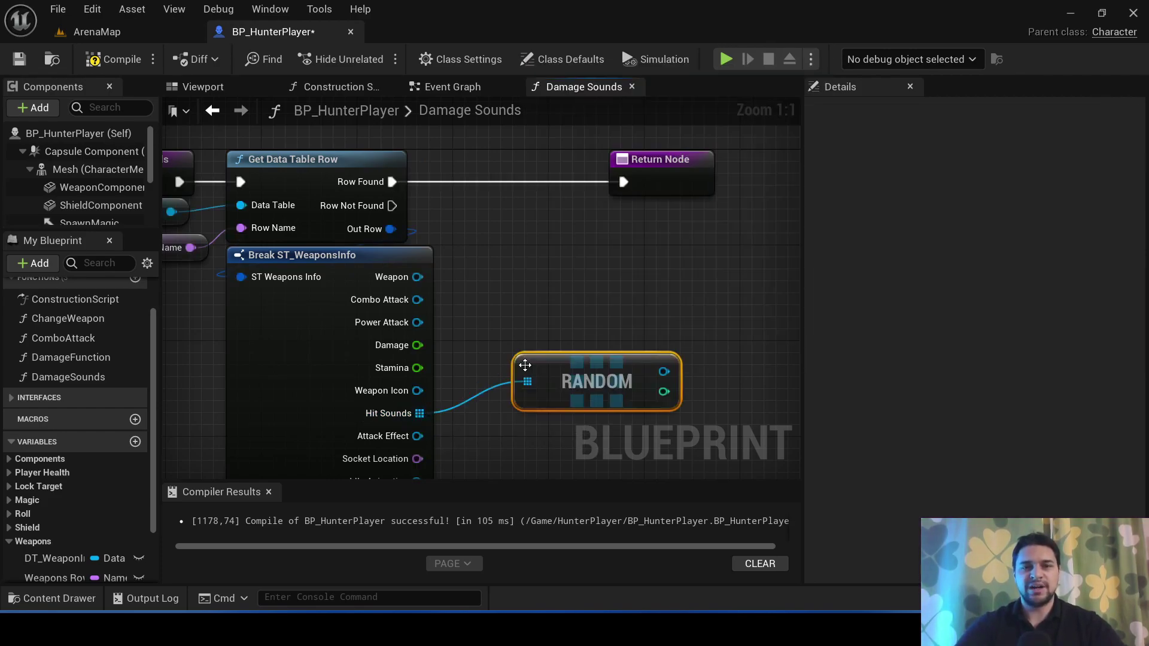
left_click_drag(575, 367, 562, 341)
right_click_drag(563, 341, 473, 341)
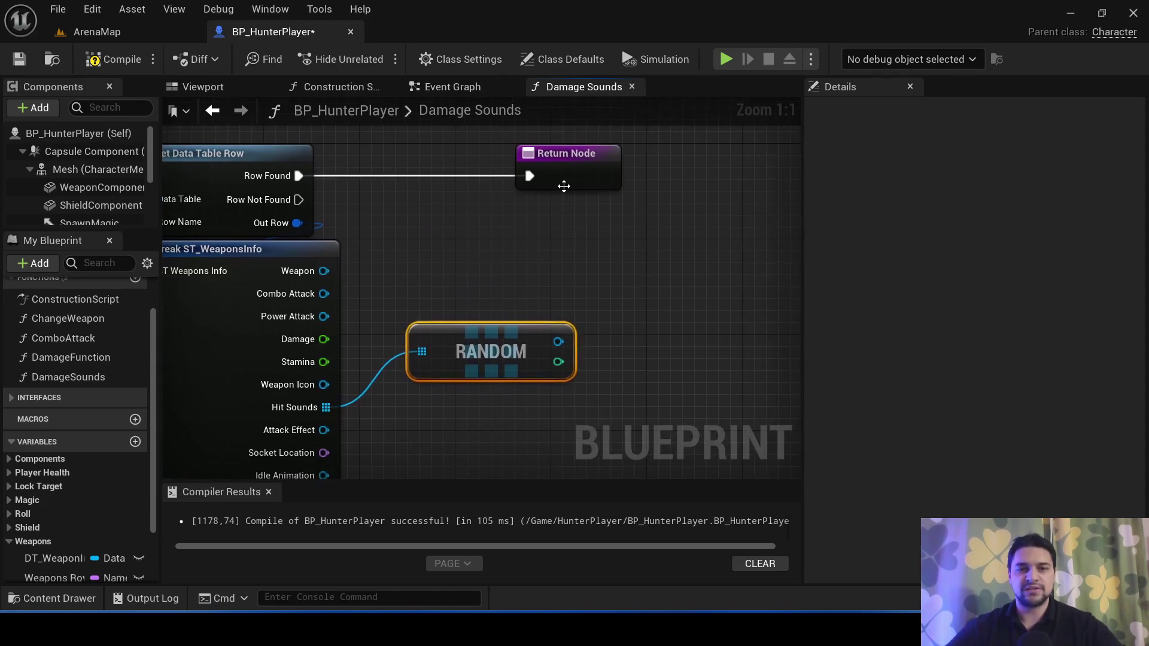
left_click_drag(561, 185, 735, 184)
mouse_move(637, 260)
right_mouse_down()
mouse_move(596, 292)
mouse_move(626, 307)
right_mouse_up()
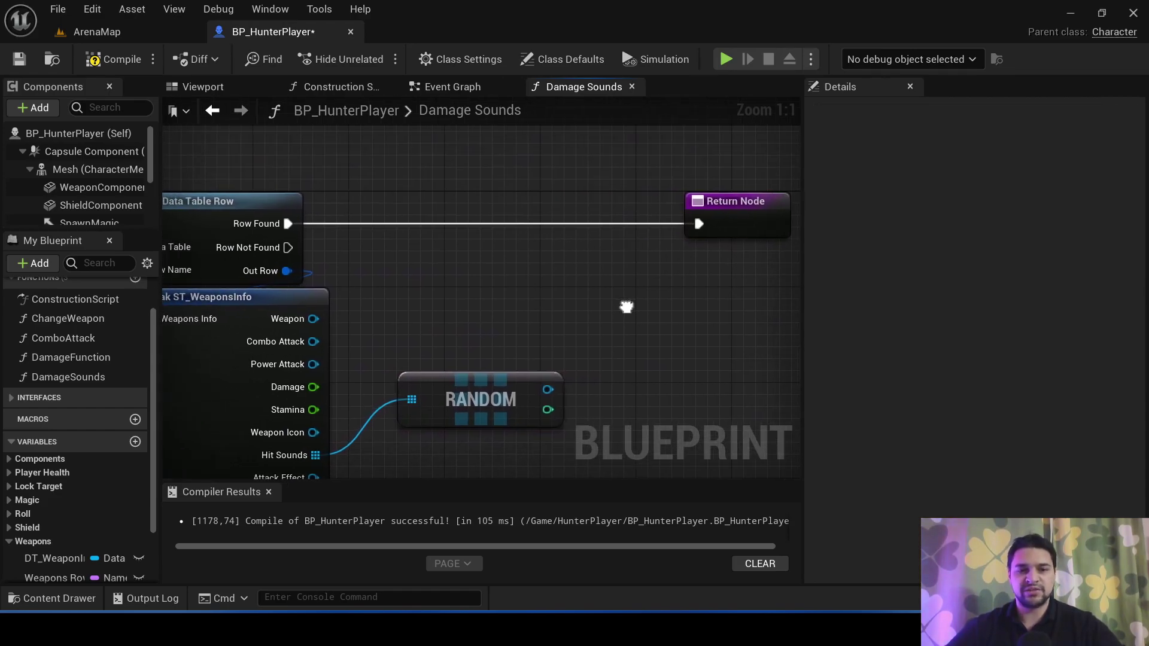
mouse_move(547, 390)
left_mouse_down()
mouse_move(687, 241)
mouse_move(738, 235)
left_mouse_up()
Step: Rename the Return Node's output to DamageSounds and save the blueprint
scroll(730, 285, "down", 1)
left_click(769, 255)
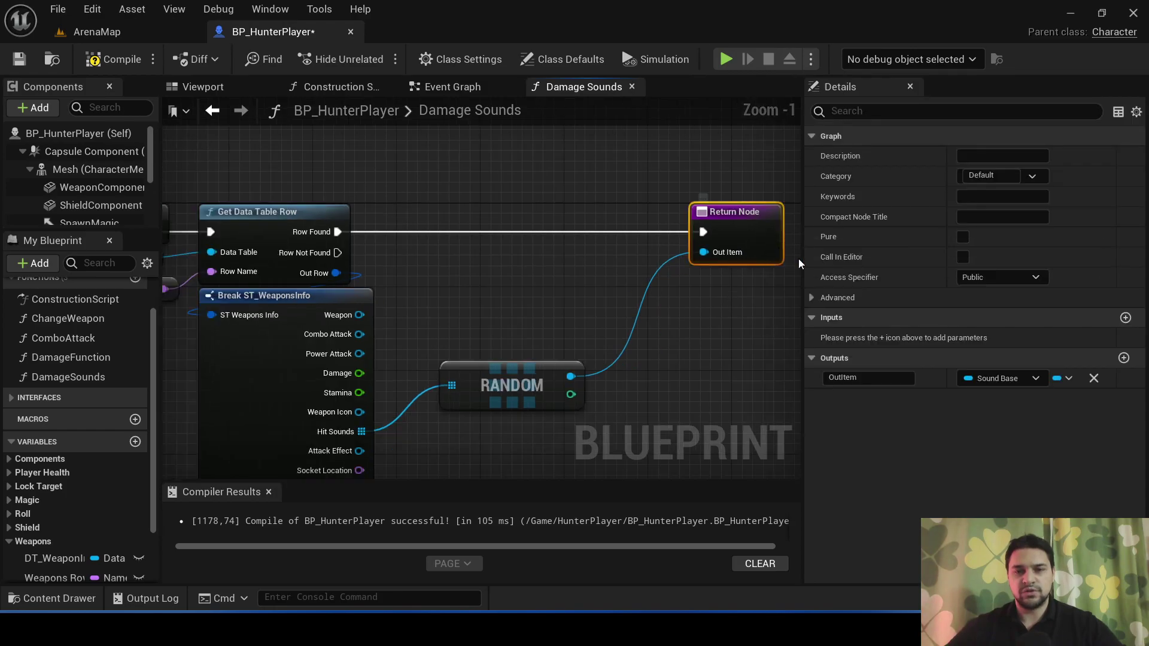
left_click(886, 378)
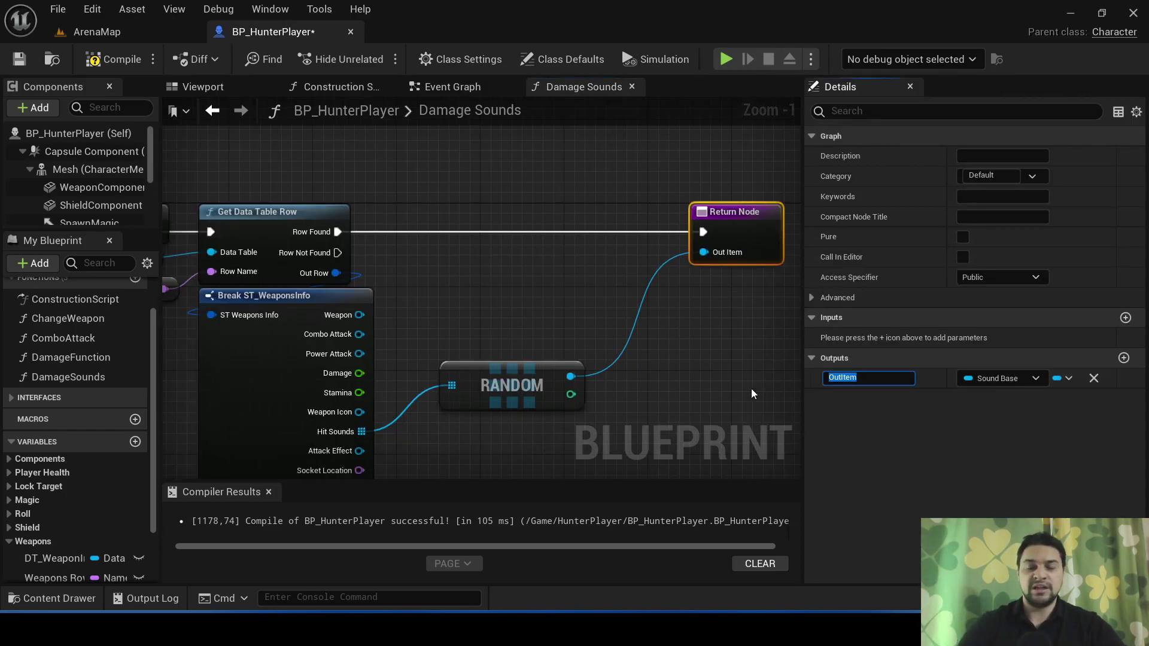
type("Damase")
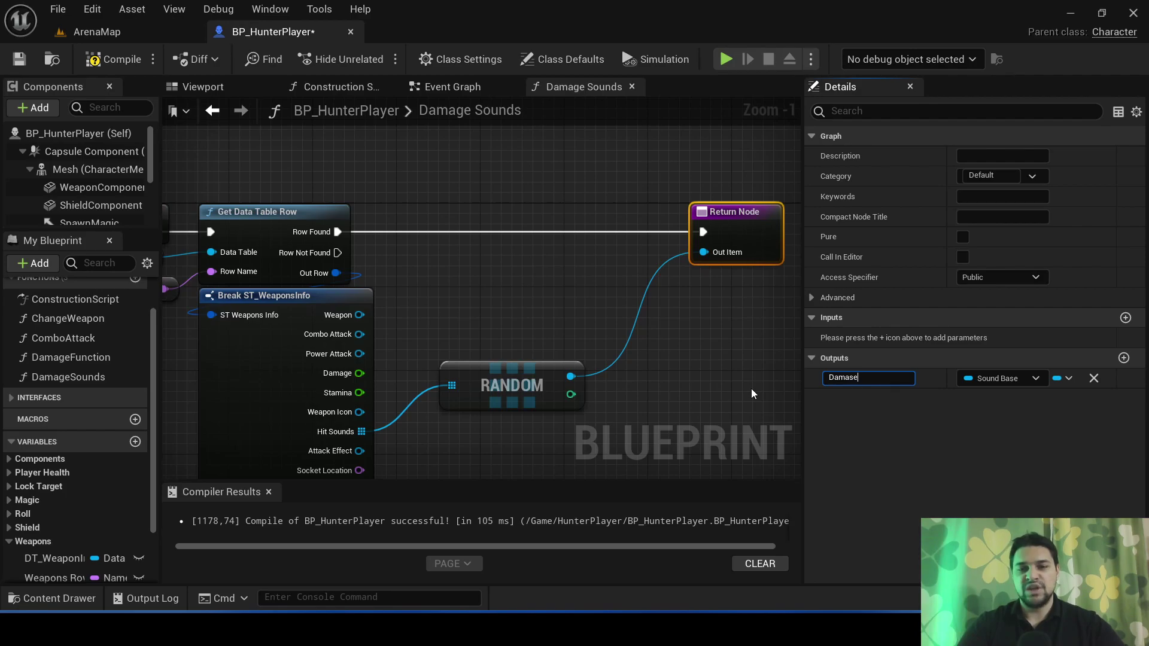
key("BackSpace")
key("BackSpace")
type("geSounds")
key("Return")
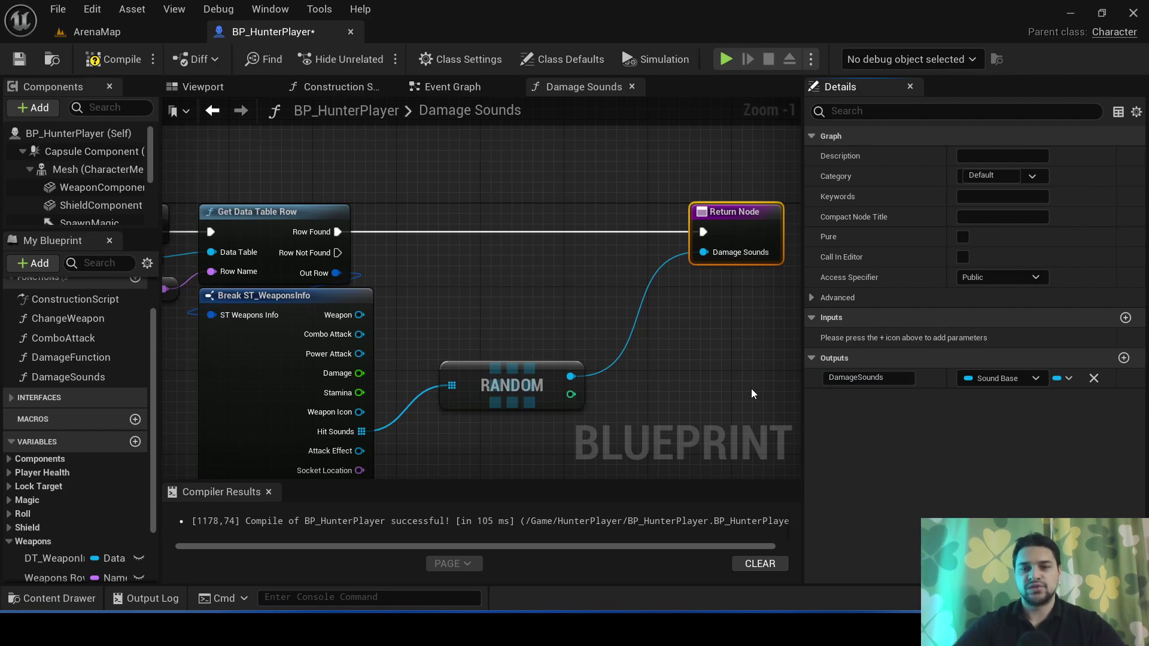
left_click(20, 58)
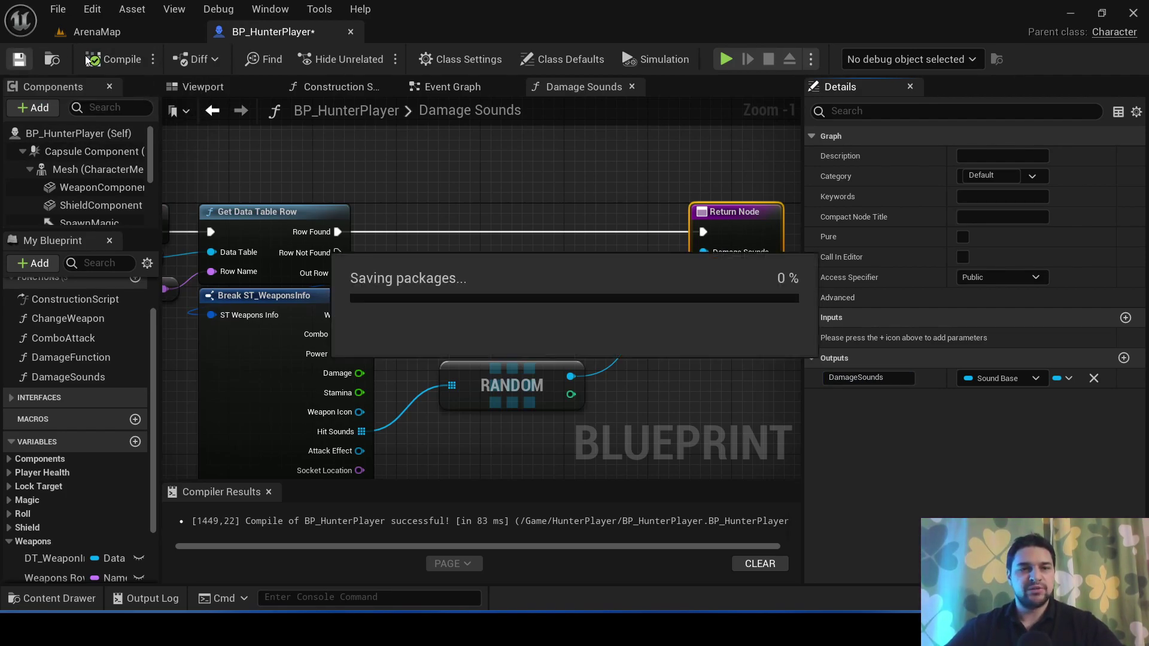
Step: Place a DamageSounds call in the Event Graph and make the function pure
left_click(472, 89)
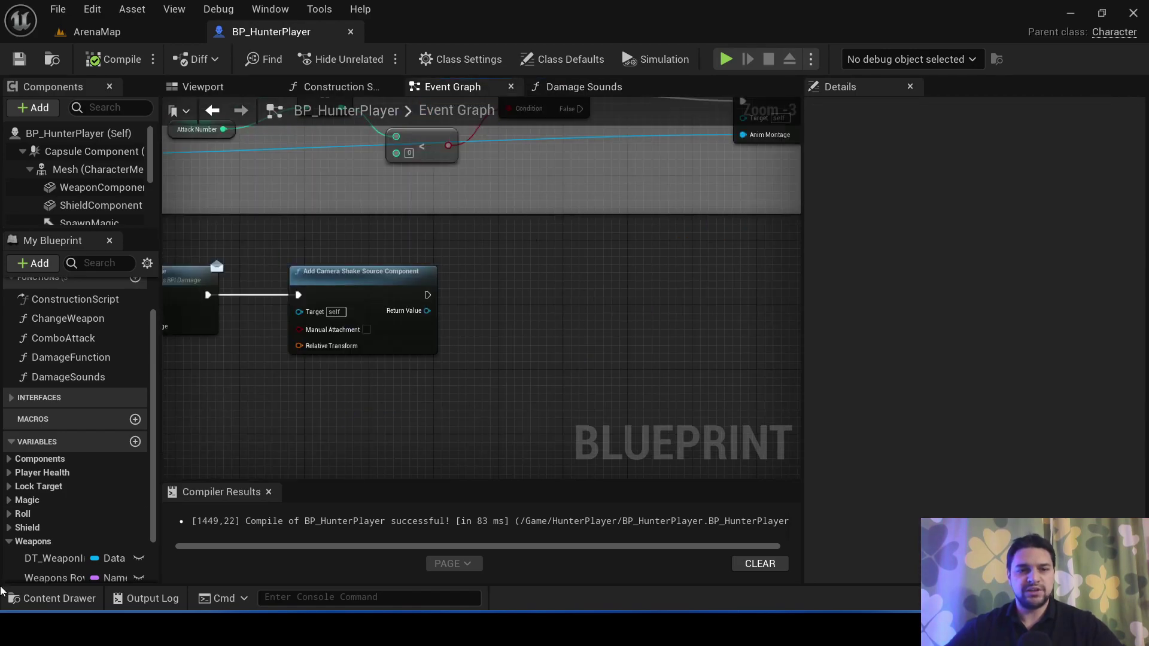
scroll(21, 510, "down", 2)
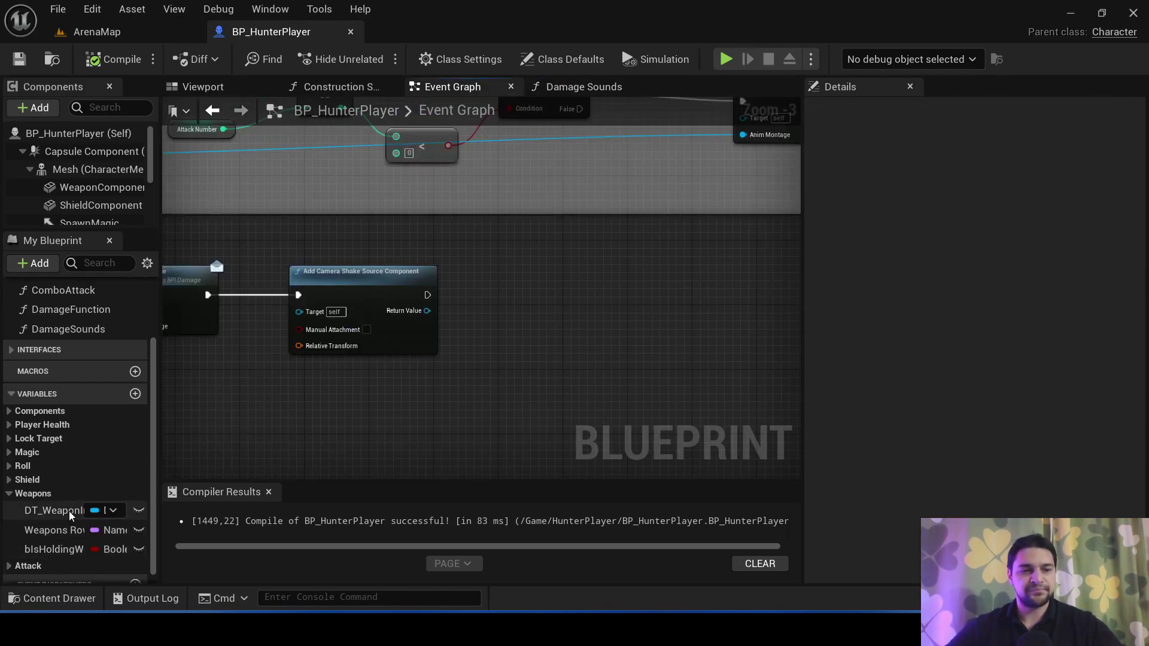
left_click_drag(86, 330, 375, 387)
scroll(394, 404, "up", 1)
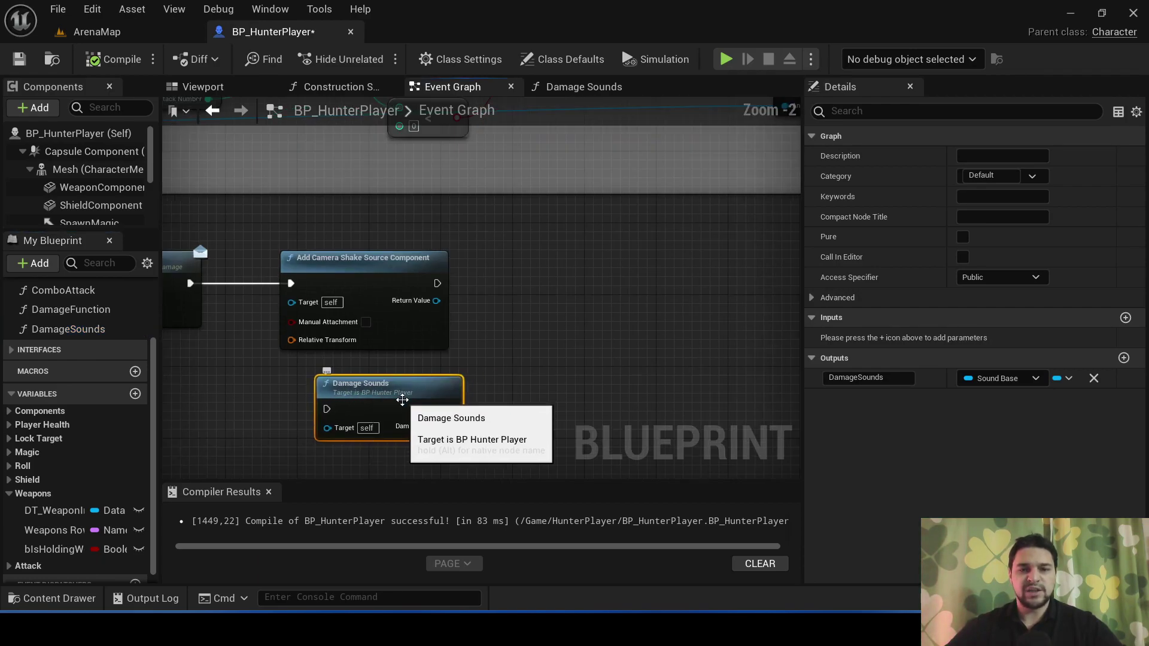
left_click(963, 237)
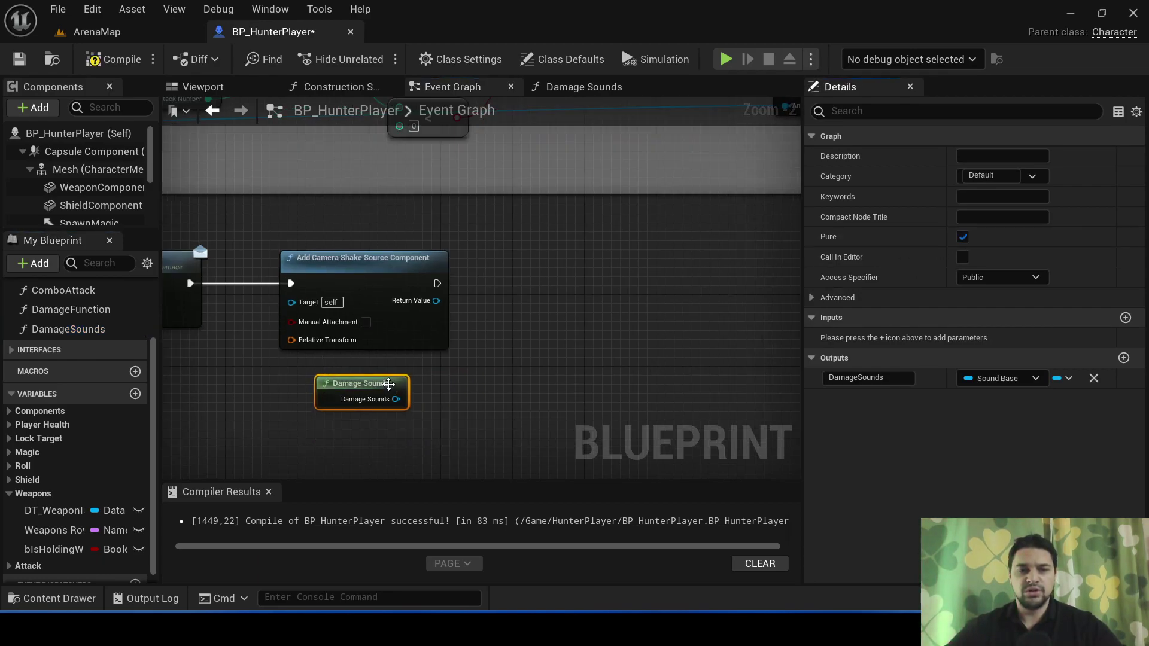
scroll(386, 390, "up", 1)
Step: Add Play Sound 2D after the camera shake, fed by DamageSounds, and compile
left_click_drag(561, 273, 559, 271)
type("play")
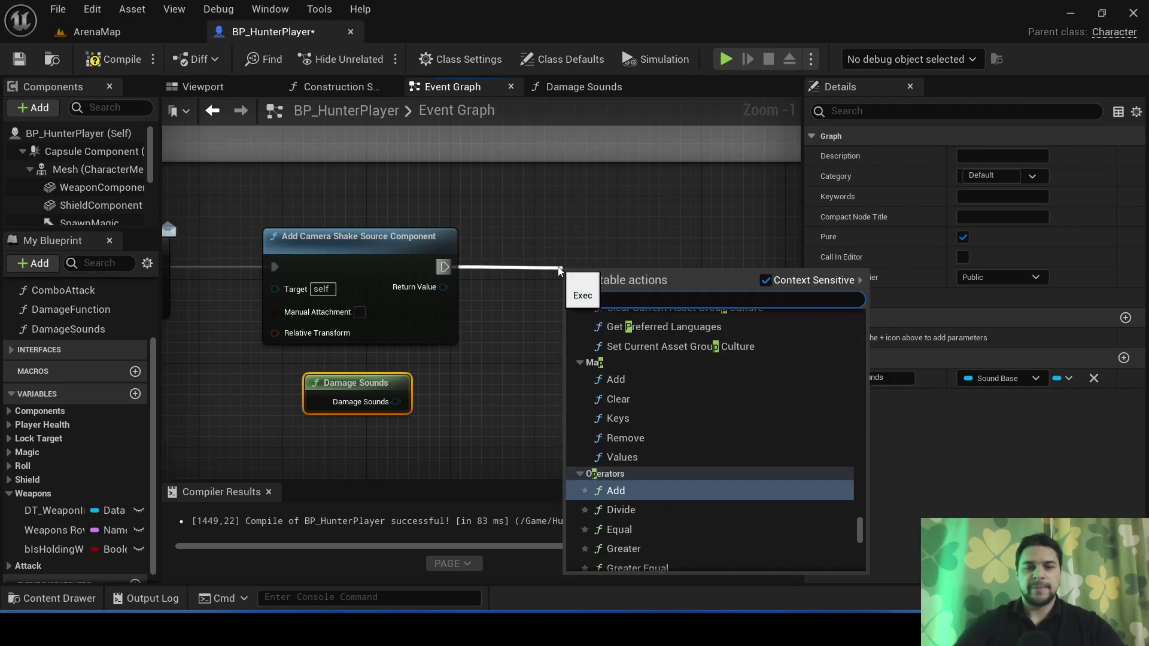
type("Sou")
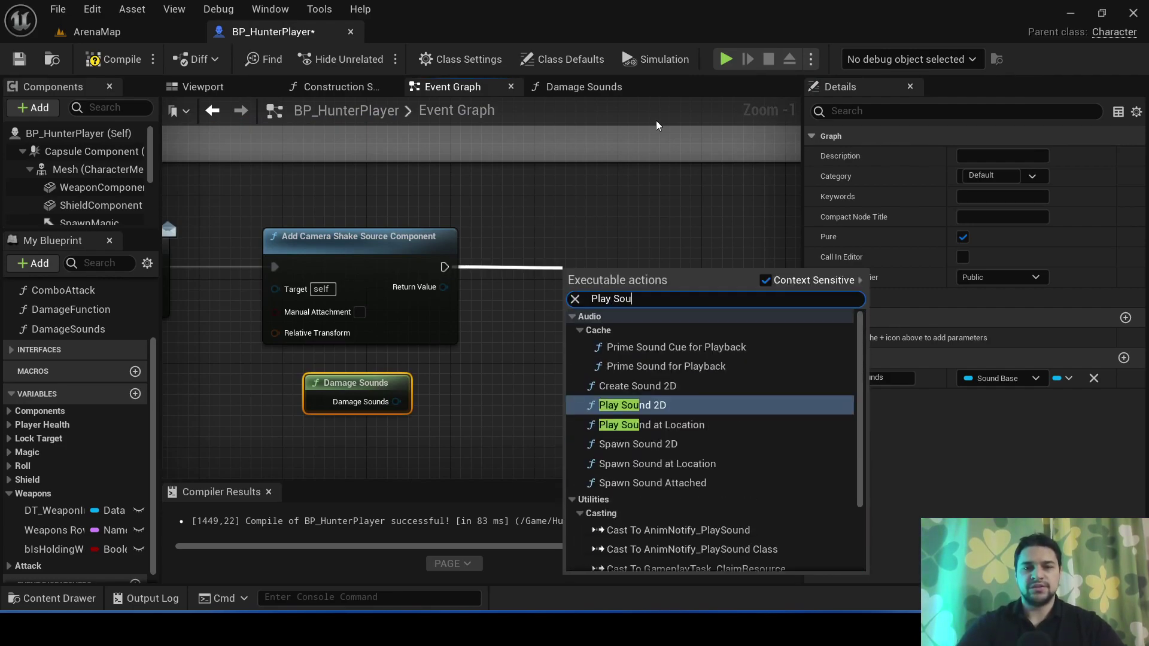
type("nd")
key("Return")
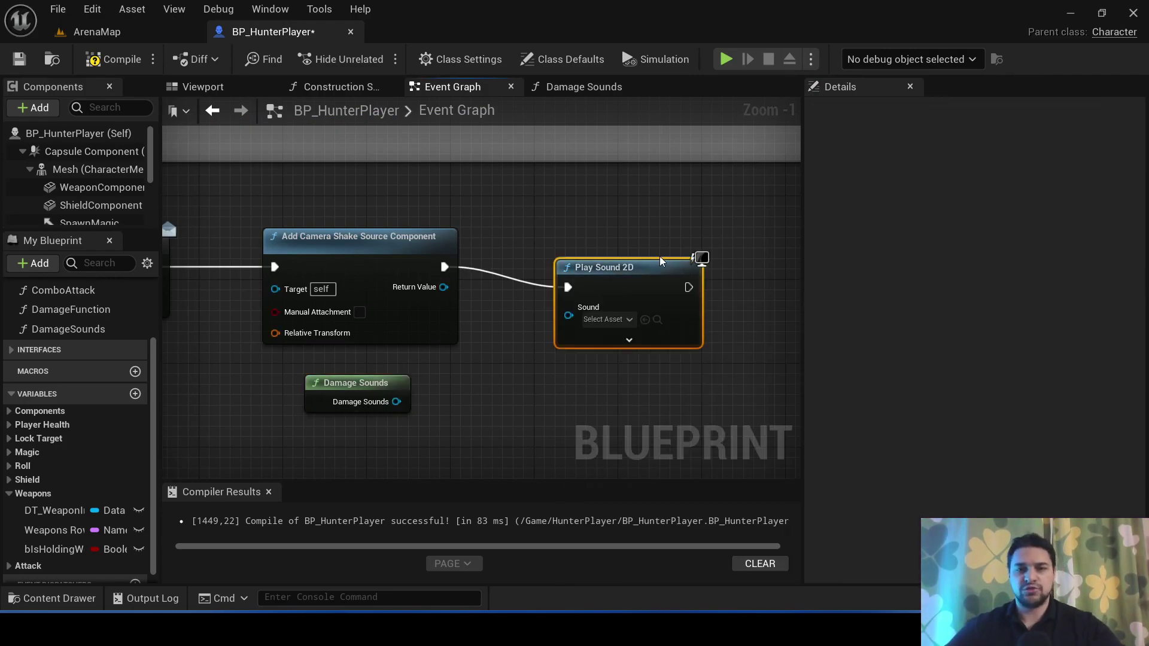
left_click_drag(639, 277, 639, 256)
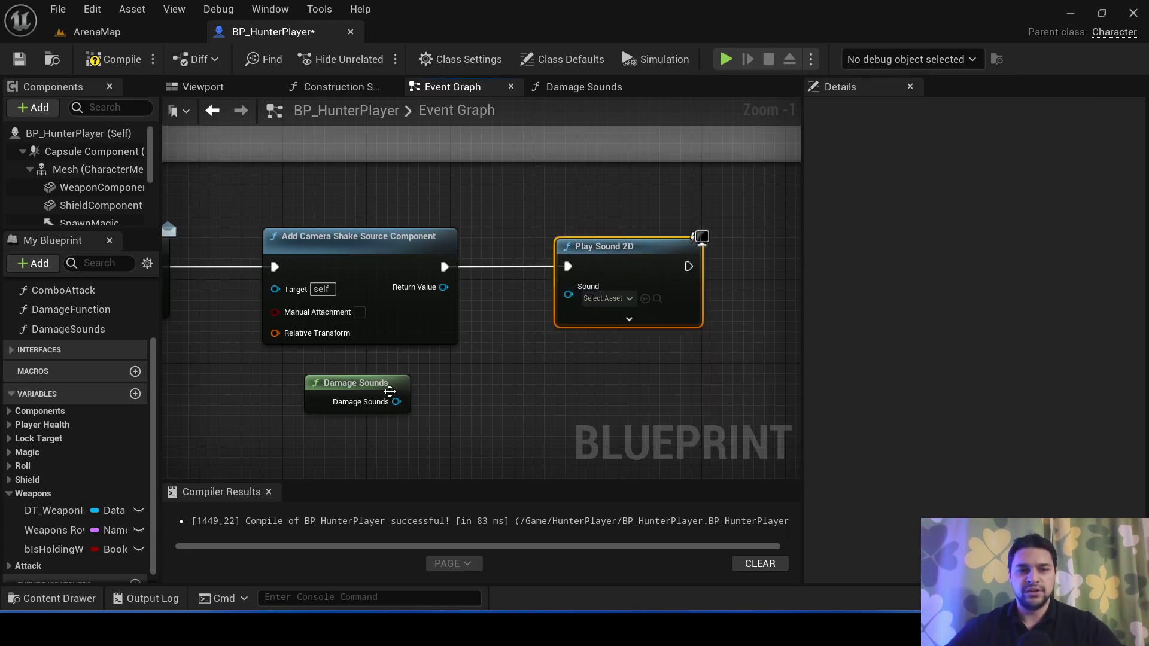
left_click_drag(396, 402, 569, 295)
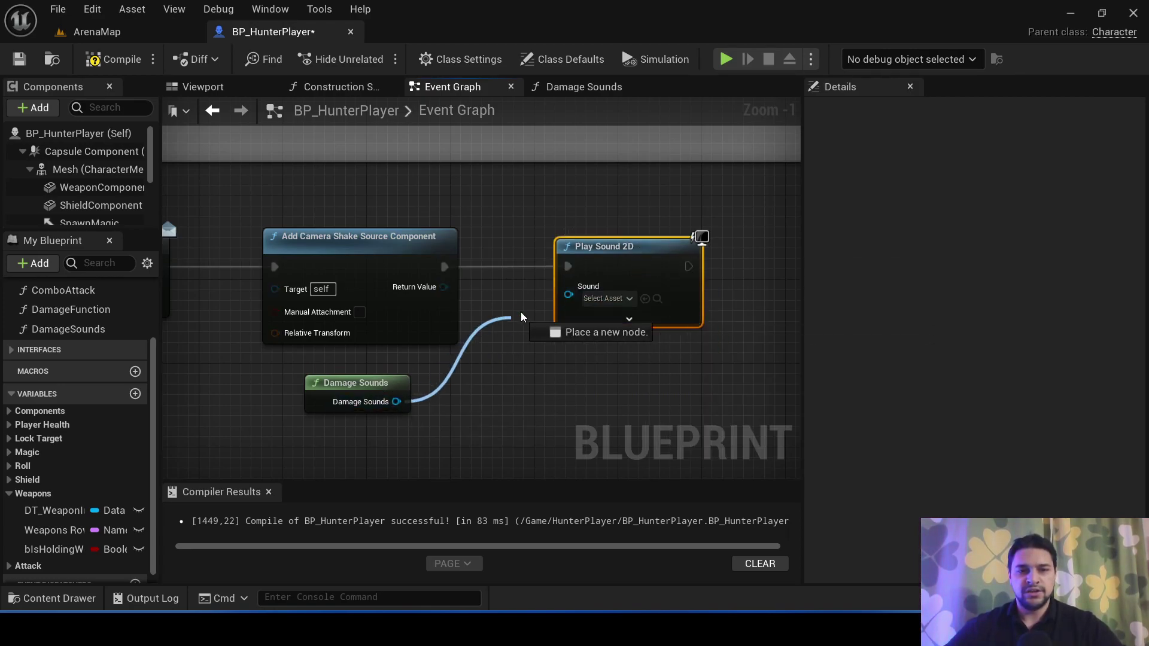
left_click(111, 58)
left_click(96, 32)
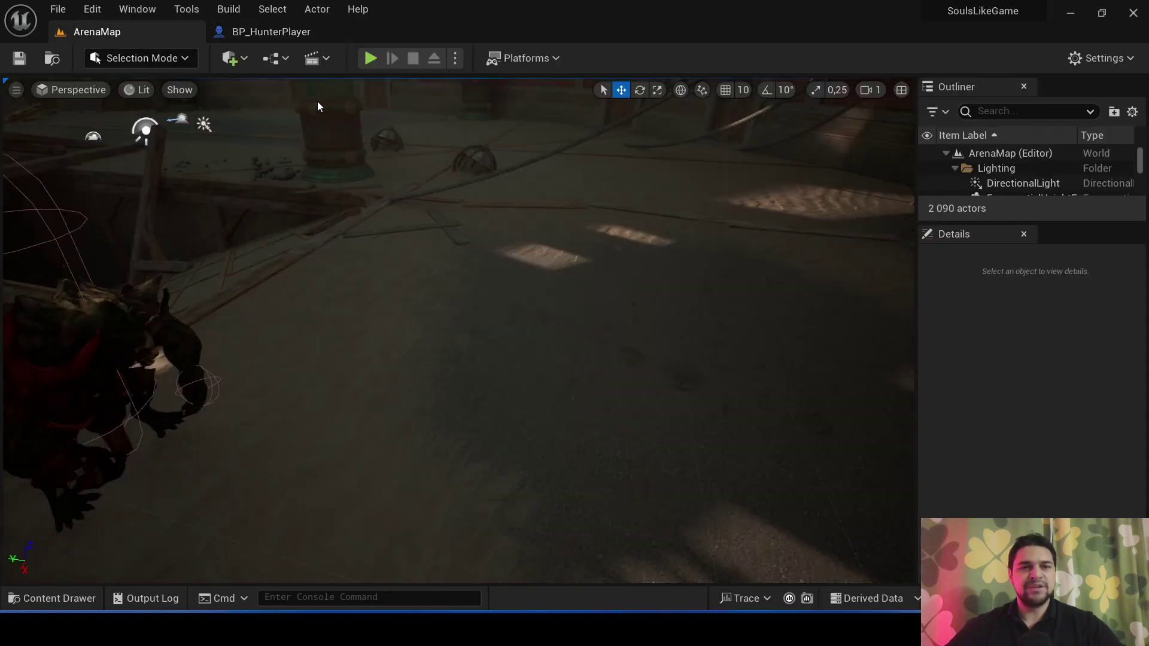
Step: Play-test the arena fight against Hellwud, then stop the session and look toward the boss
left_click(376, 62)
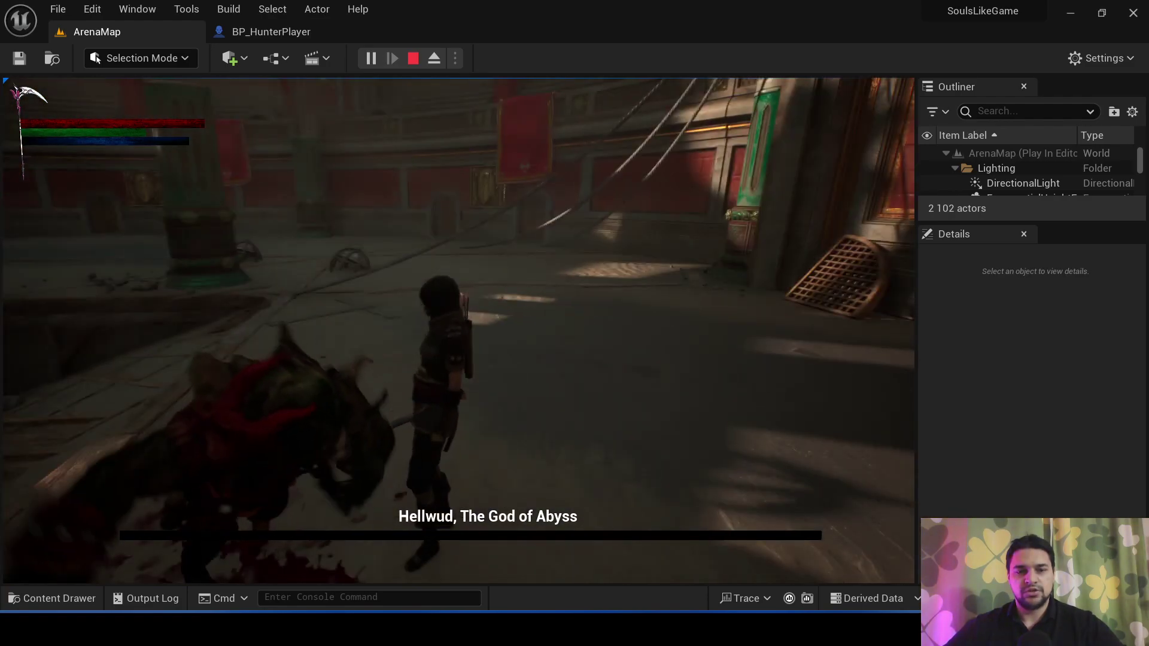
key("Escape")
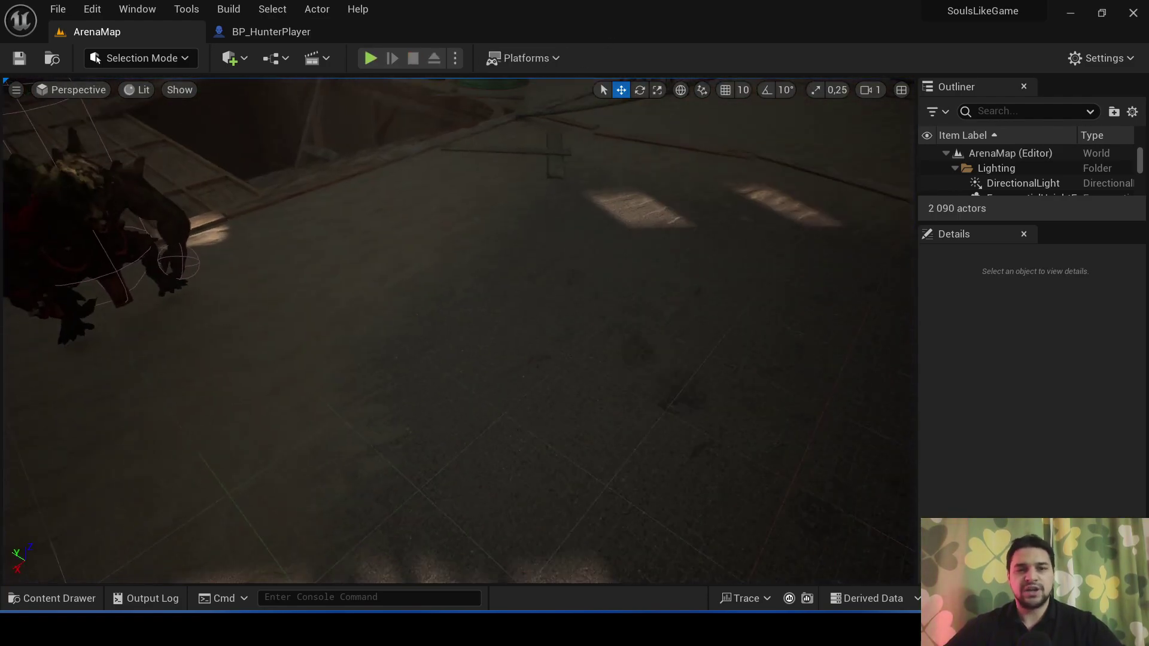
right_click_drag(454, 329, 497, 287)
Step: Glance at the boss in ArenaMap, then shift the Branch and Is Attacking nodes left in BP_HunterPlayer
left_click(299, 31)
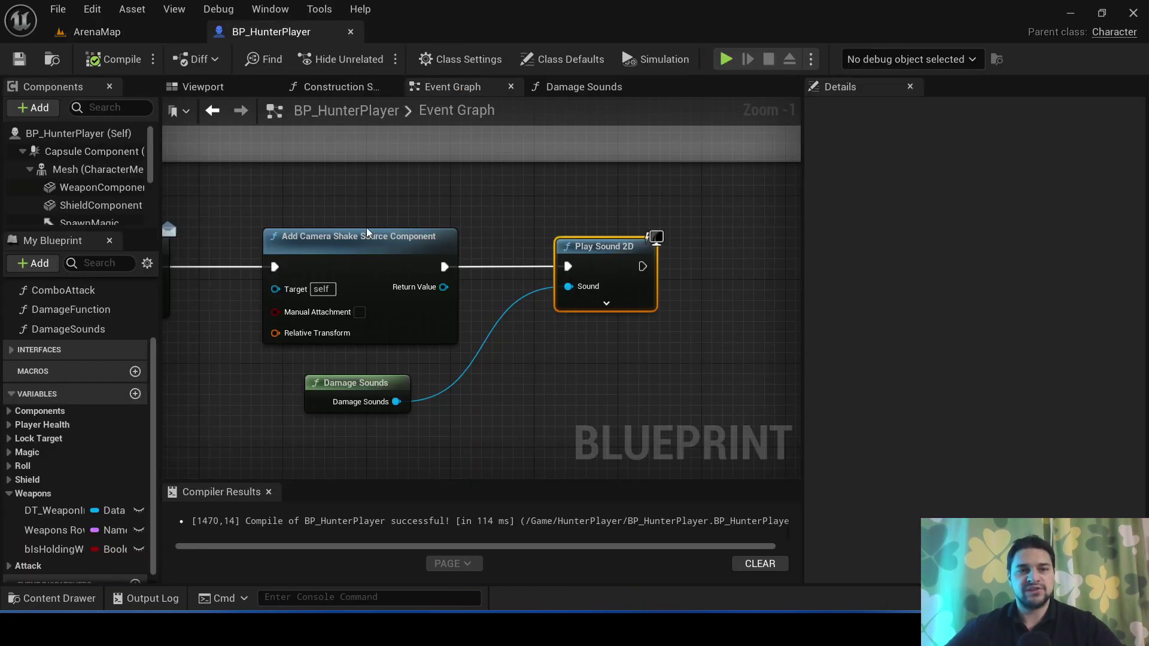
scroll(366, 398, "down", 3)
left_click(141, 39)
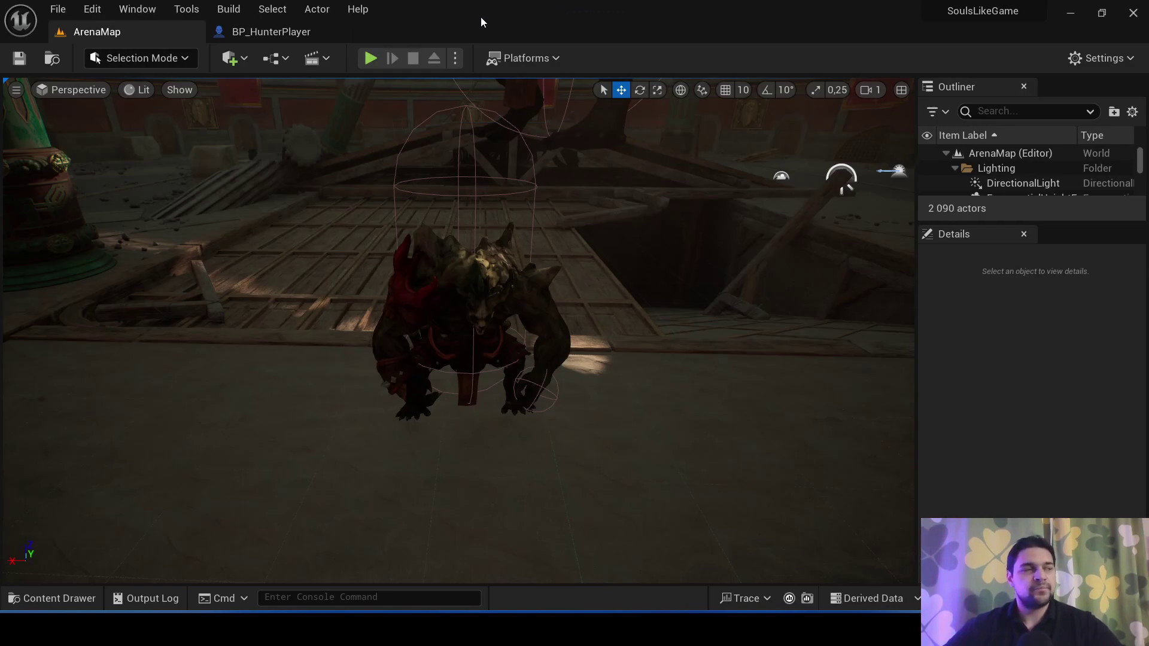
right_click_drag(413, 179, 413, 179)
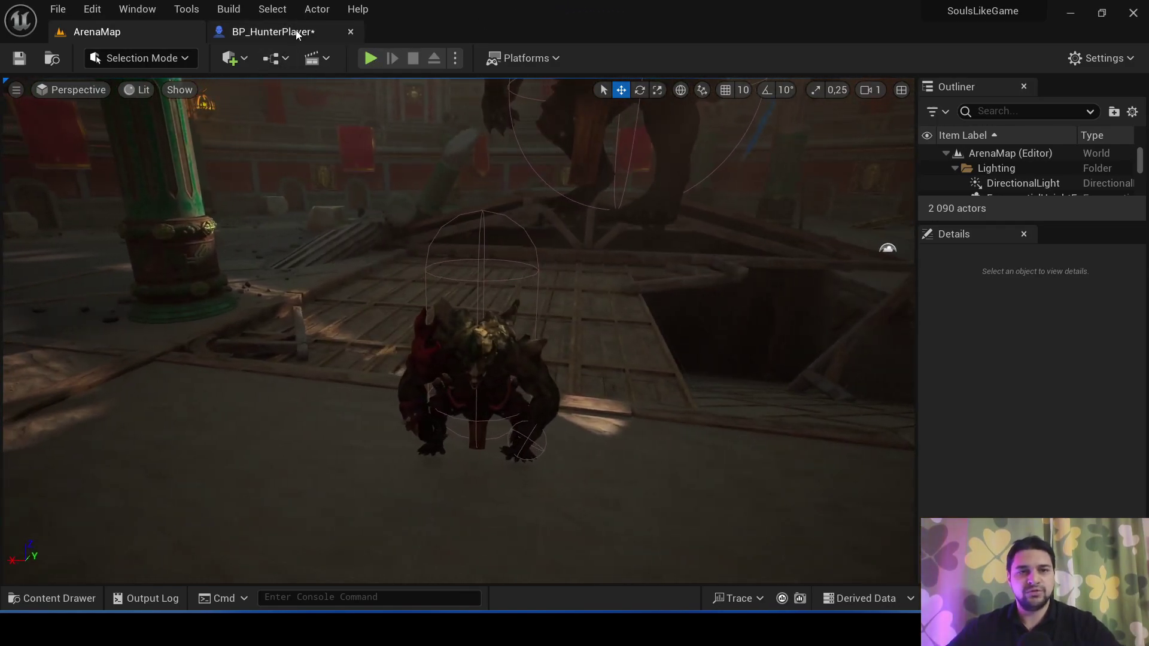
left_click(273, 31)
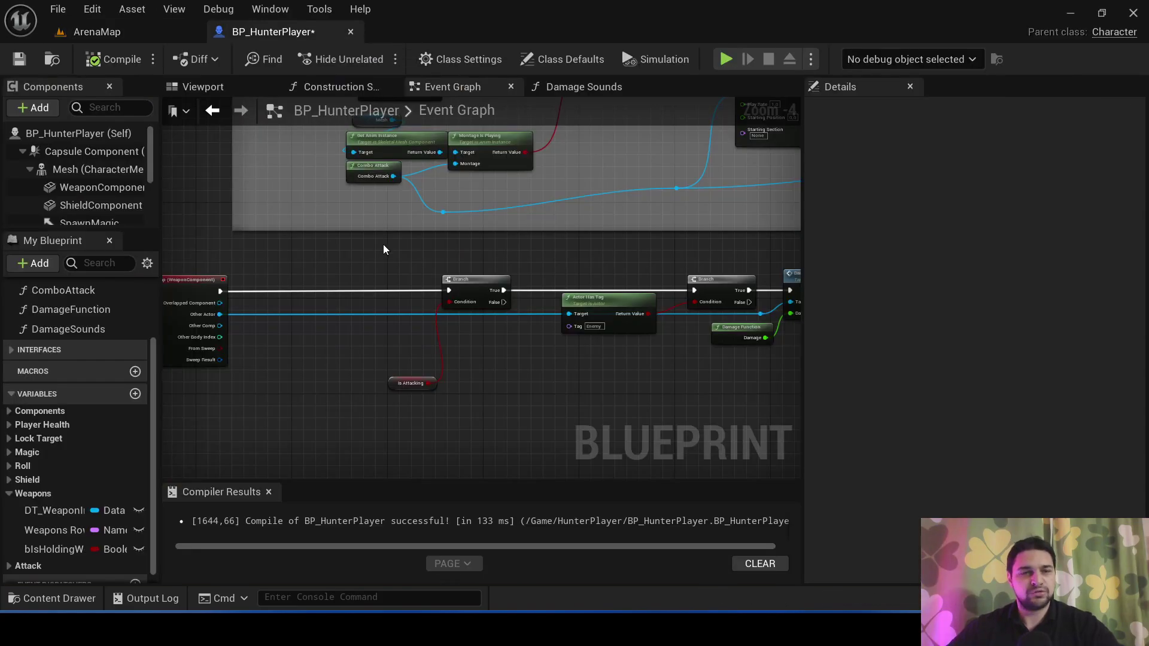
scroll(421, 434, "up", 1)
scroll(479, 229, "down", 1)
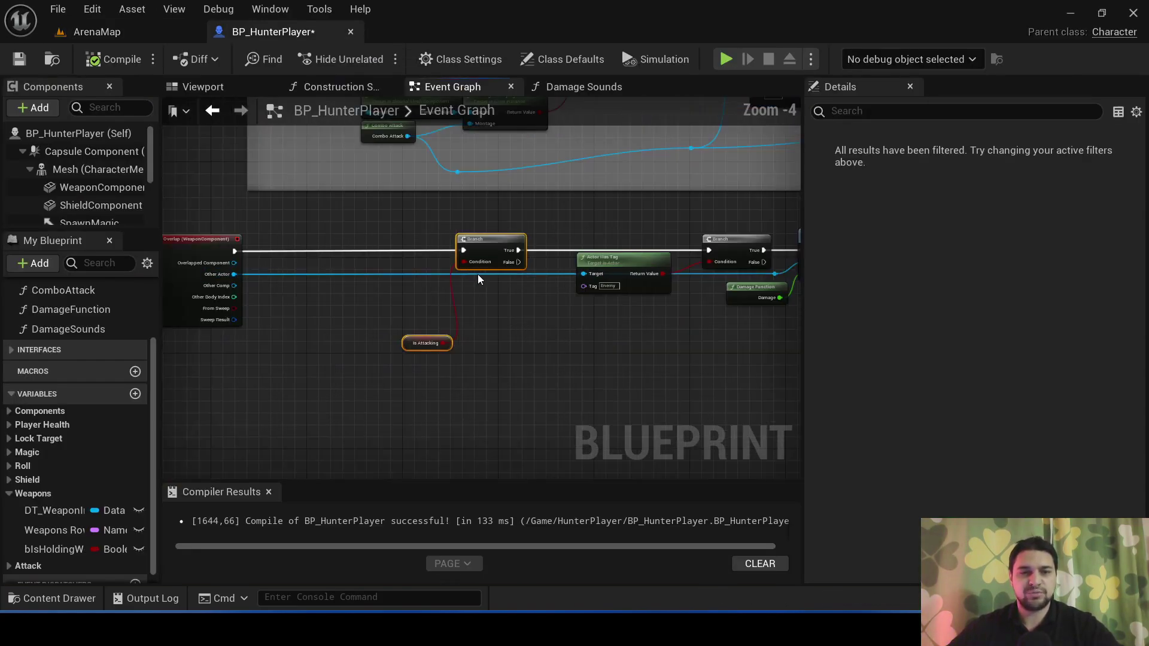
left_click_drag(488, 229, 388, 234)
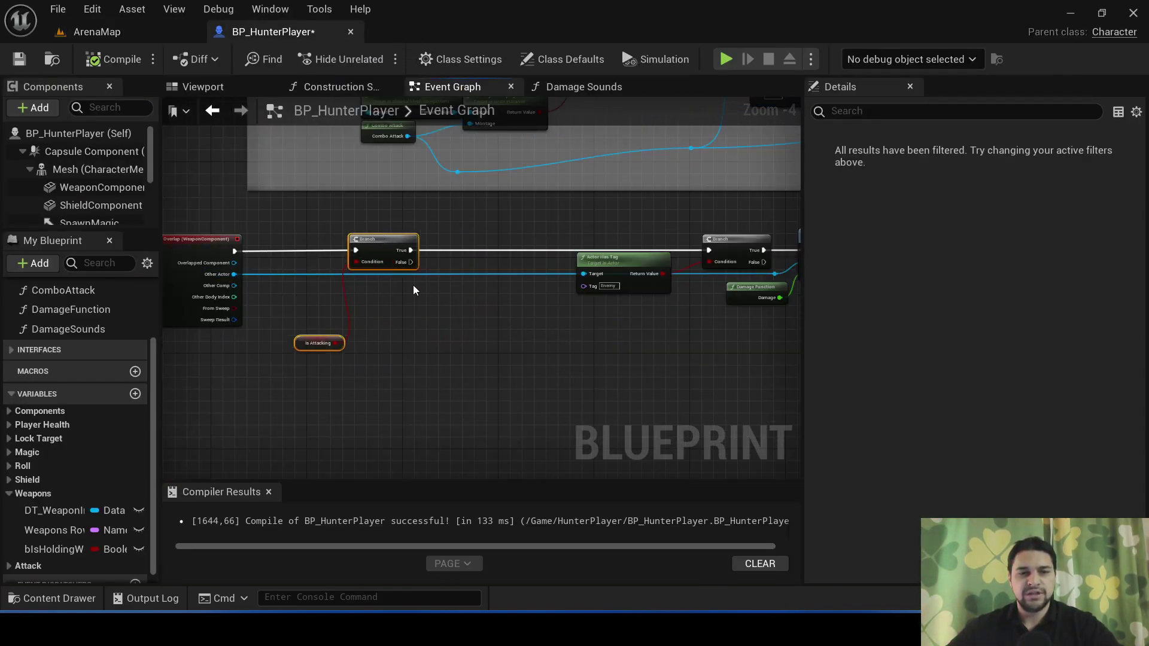
Step: Place the SET Is Attacking (false) node right after Play Sound 2D
right_click_drag(412, 285, 428, 467)
right_click_drag(429, 212, 542, 248)
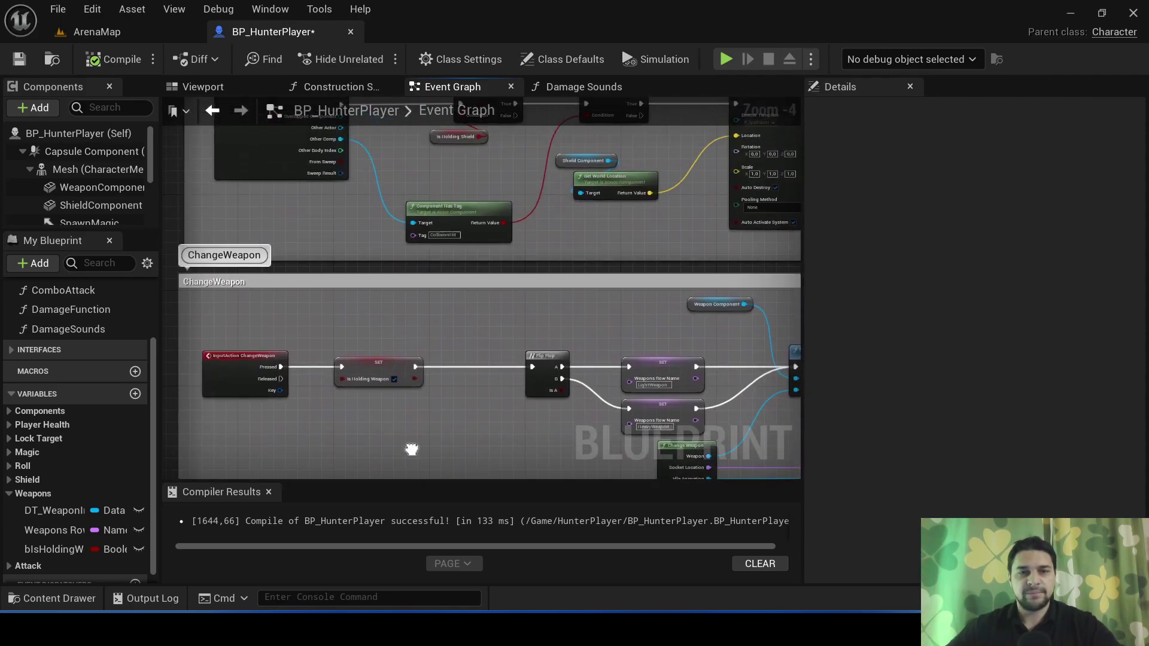
scroll(543, 249, "up", 2)
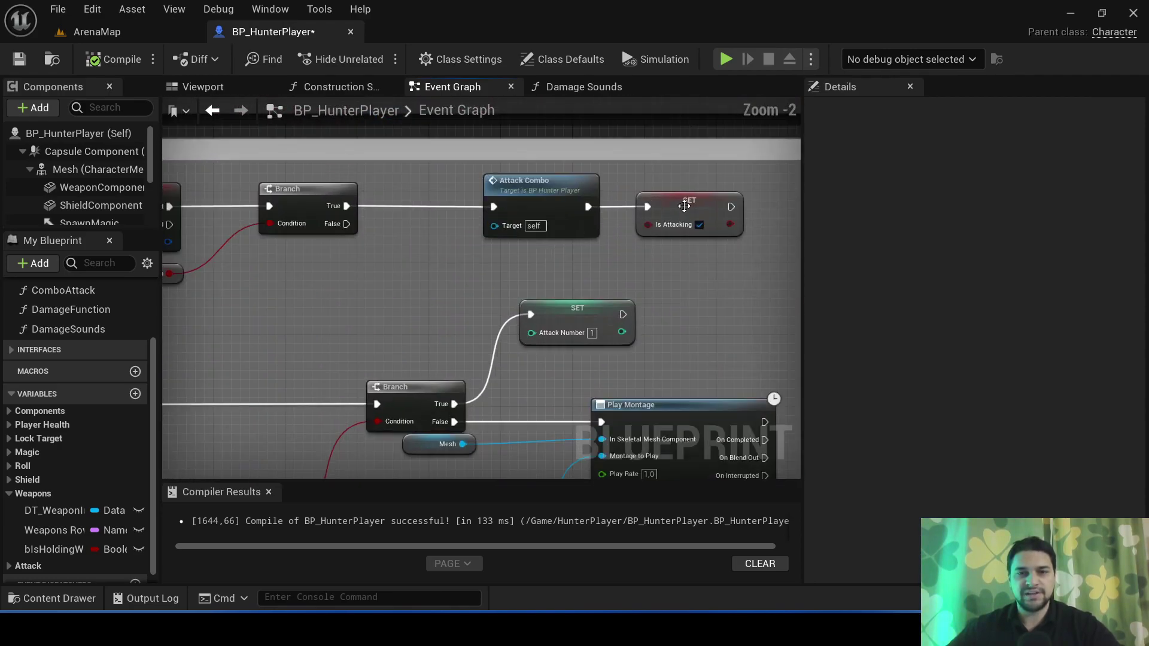
left_click(694, 222)
mouse_move(481, 287)
right_mouse_down()
mouse_move(399, 308)
mouse_move(468, 272)
right_mouse_up()
scroll(400, 308, "down", 2)
right_click_drag(533, 320, 185, 333)
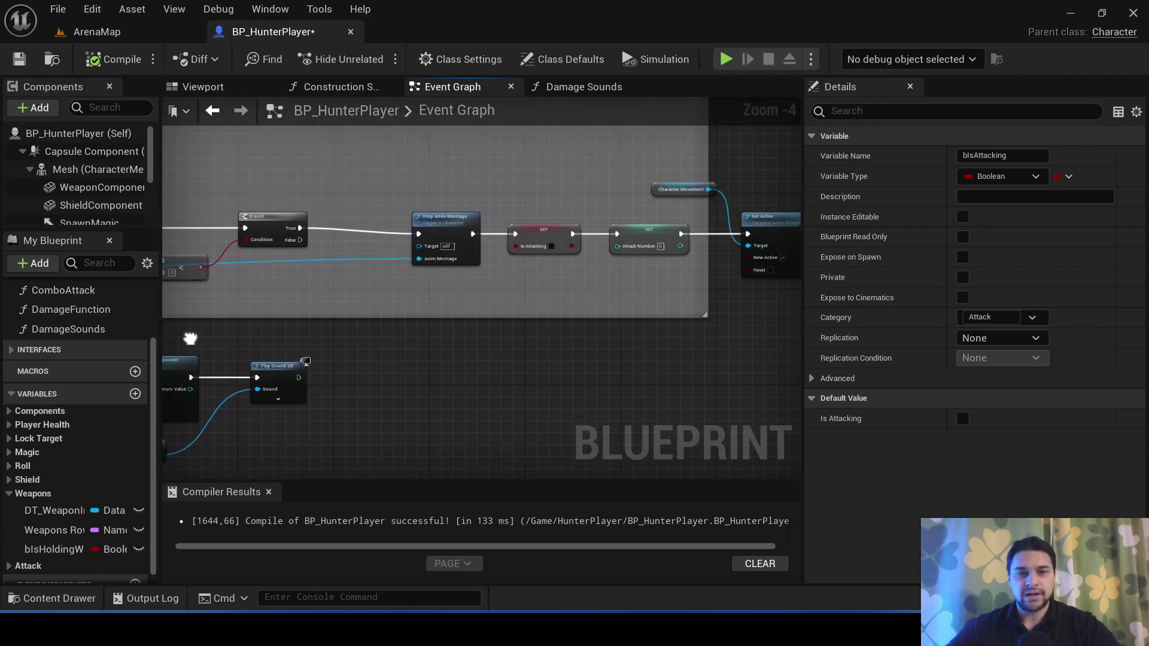
scroll(462, 243, "up", 1)
mouse_move(462, 243)
right_mouse_down()
mouse_move(388, 240)
mouse_move(621, 362)
mouse_move(436, 325)
mouse_move(527, 233)
right_mouse_up()
scroll(621, 361, "down", 2)
scroll(437, 325, "up", 3)
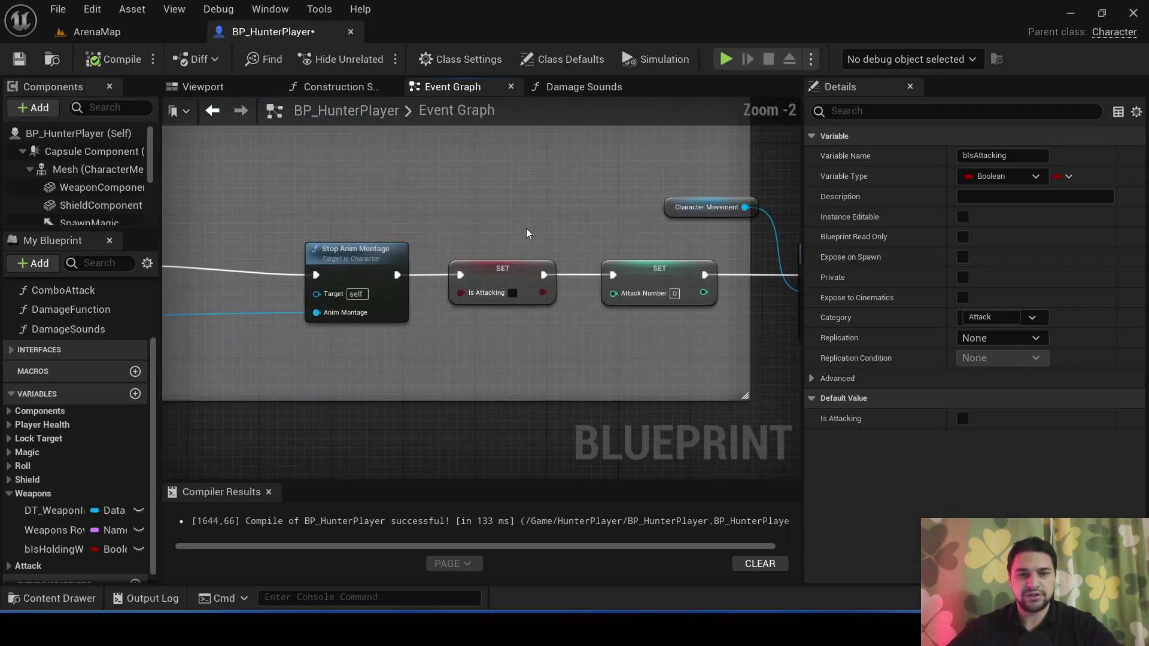
left_click(430, 280)
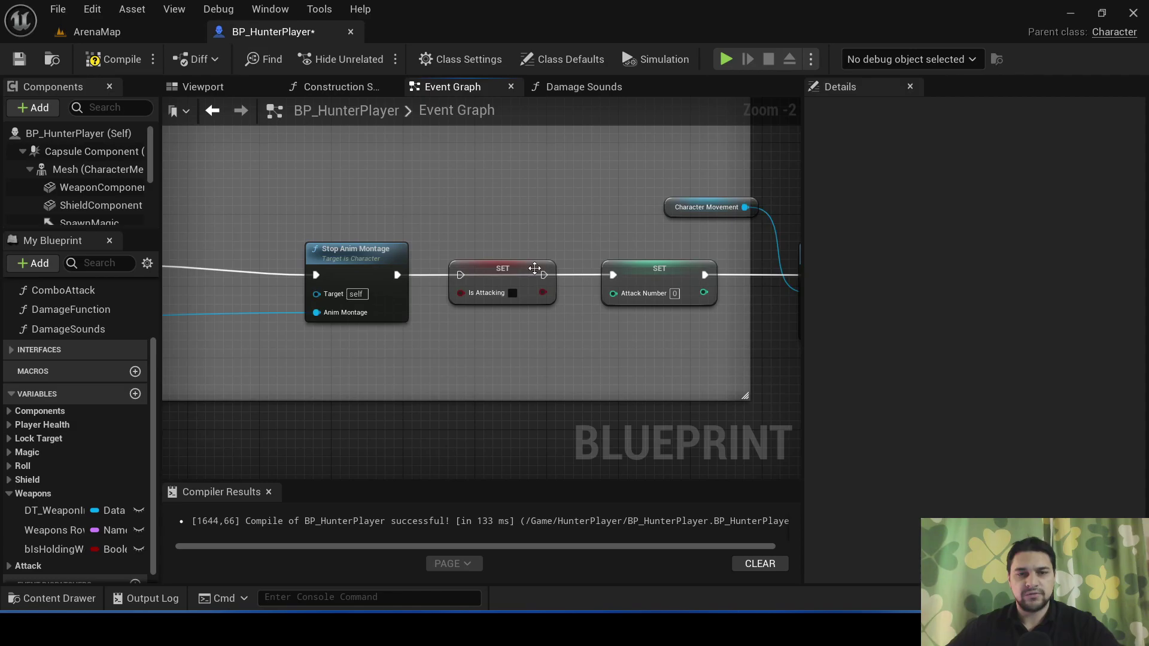
mouse_move(534, 269)
left_mouse_down()
mouse_move(431, 296)
mouse_move(422, 288)
left_mouse_up()
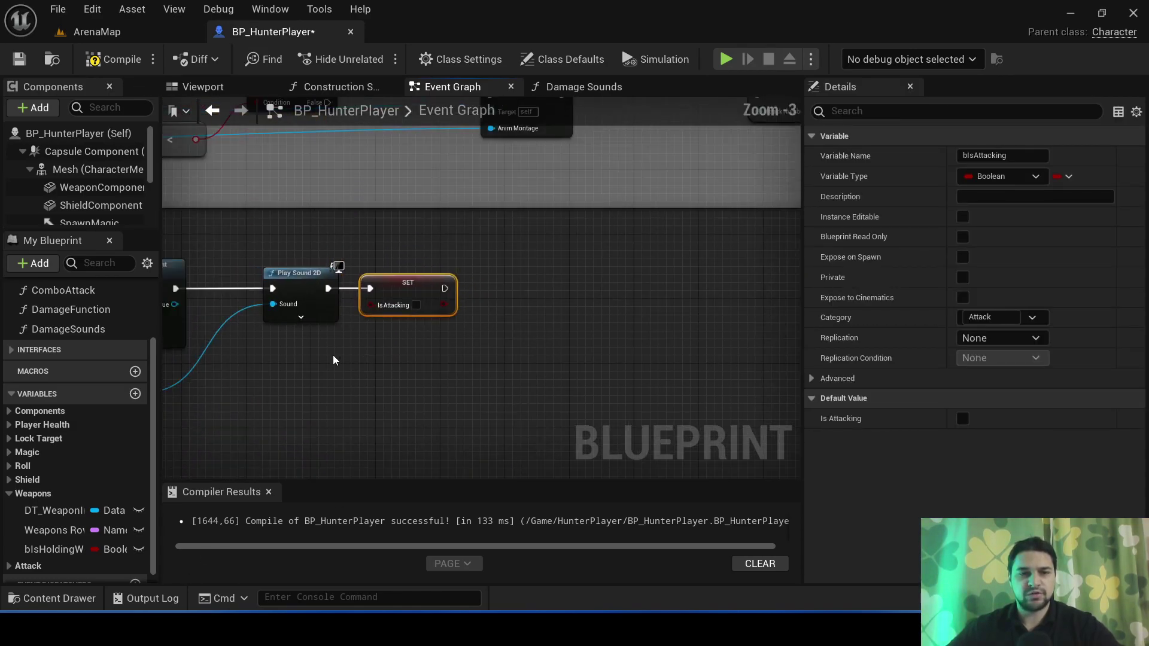
Step: Check the weapon overlap event, then return to the ArenaMap level
scroll(378, 286, "down", 1)
right_click_drag(378, 286, 335, 311)
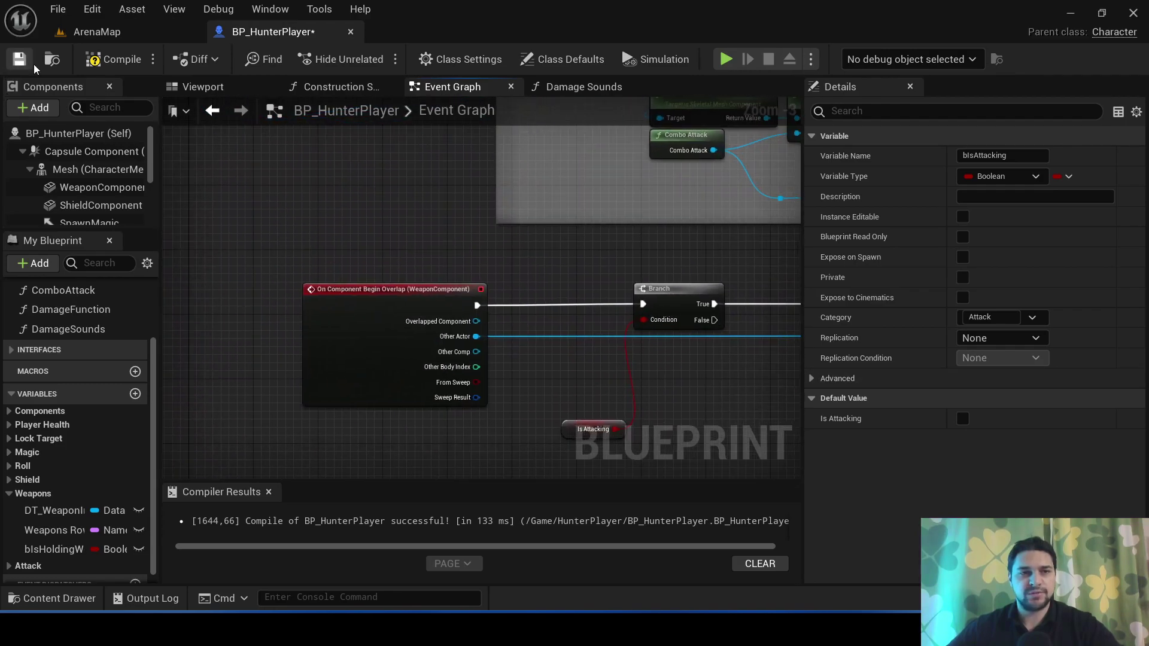
left_click(96, 32)
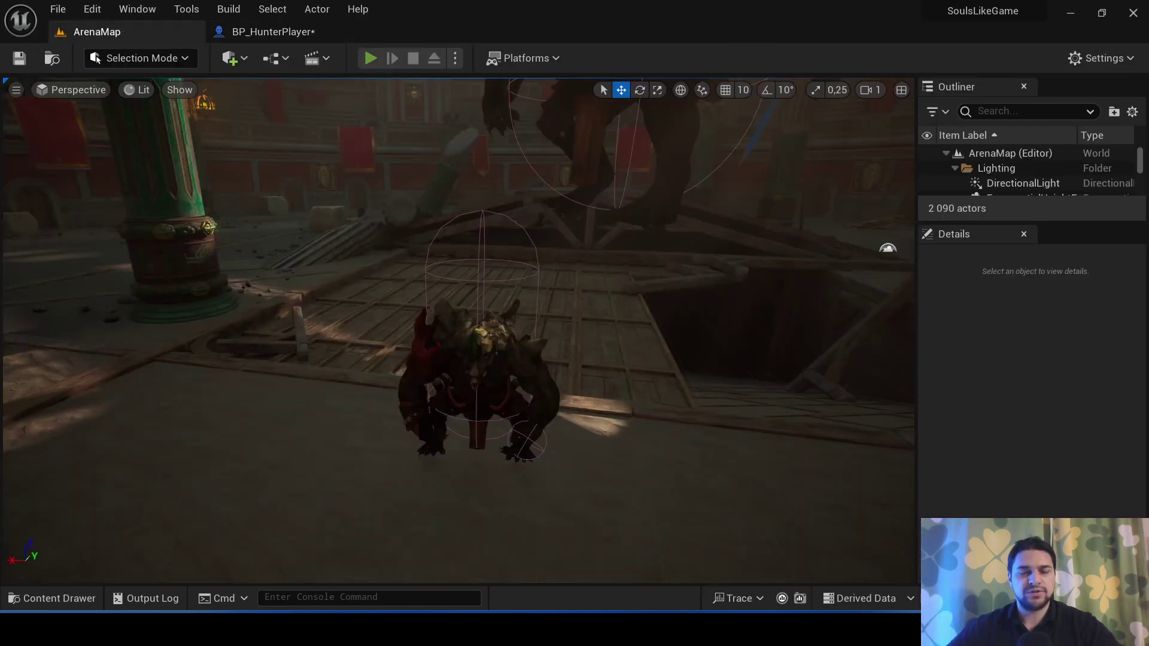
Step: Launch Play In Editor with Alt+P to test the random hit sounds against Hellwud
key("alt+p")
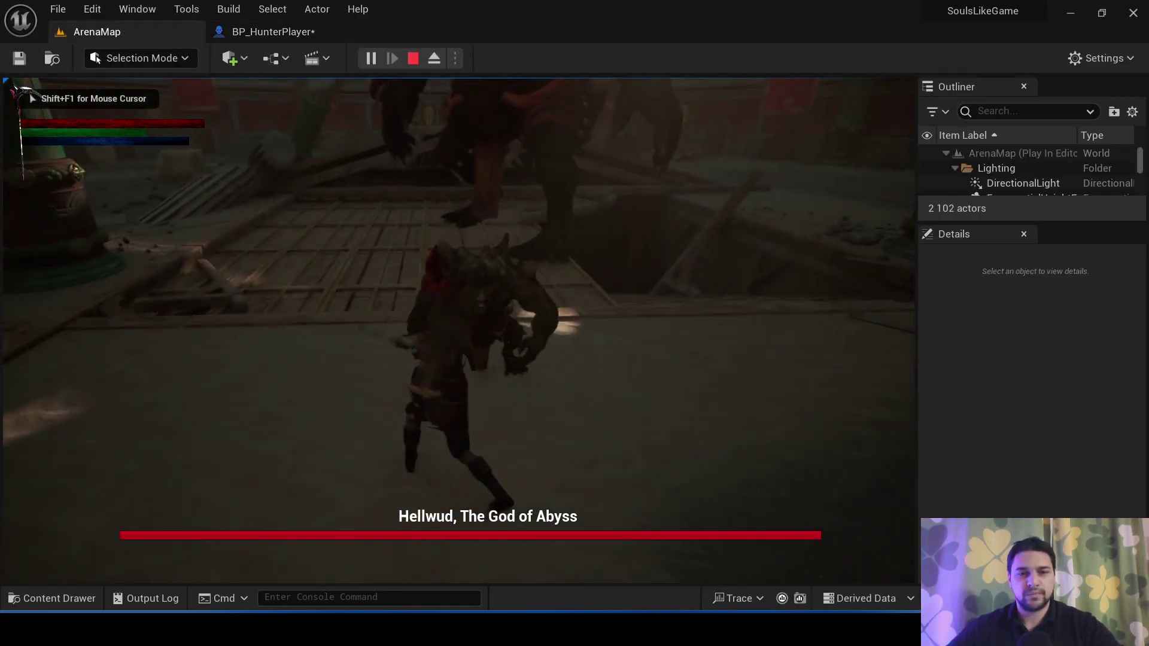